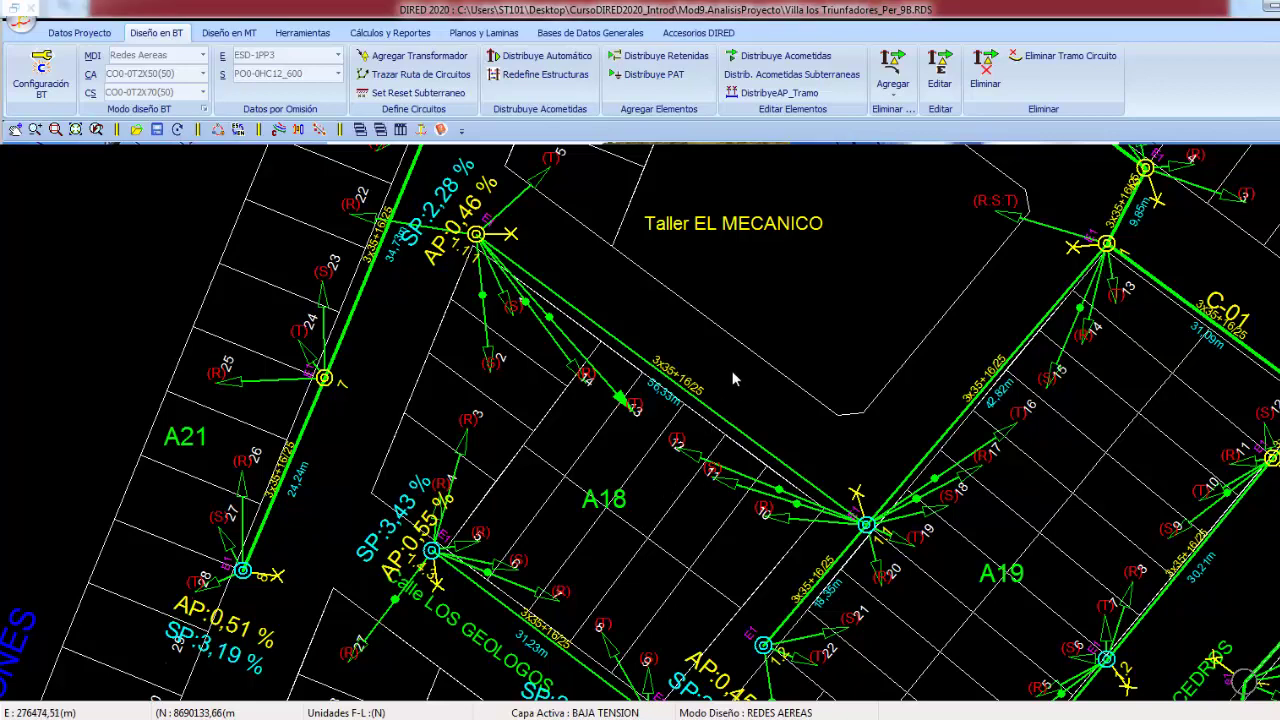
Pan and zoom the plan to bring SE-01 and the node beside Taller EL MECANICO into view
{"action": "scroll", "coordinate": [747, 355], "scroll_direction": "down", "scroll_amount": 3}
{"action": "middle_click_drag", "start_coordinate": [747, 355], "coordinate": [656, 428]}
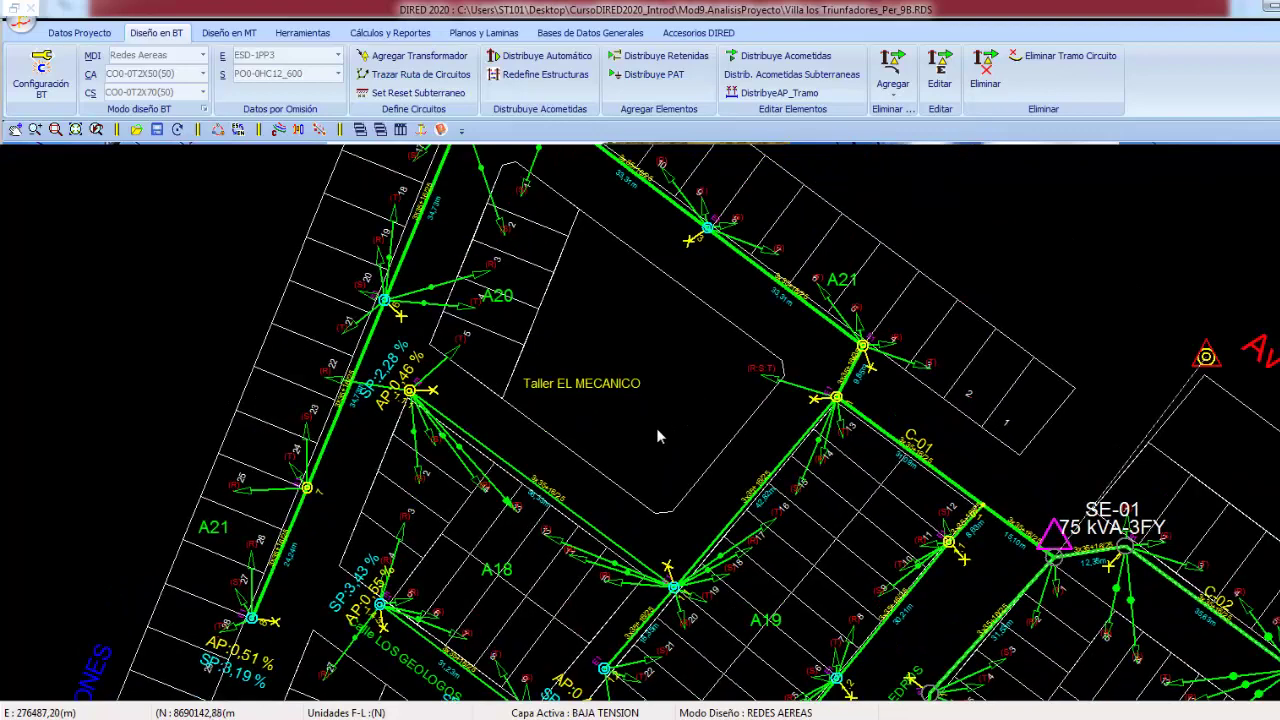
{"action": "scroll", "coordinate": [658, 415], "scroll_direction": "down", "scroll_amount": 1}
{"action": "scroll", "coordinate": [570, 450], "scroll_direction": "down", "scroll_amount": 1}
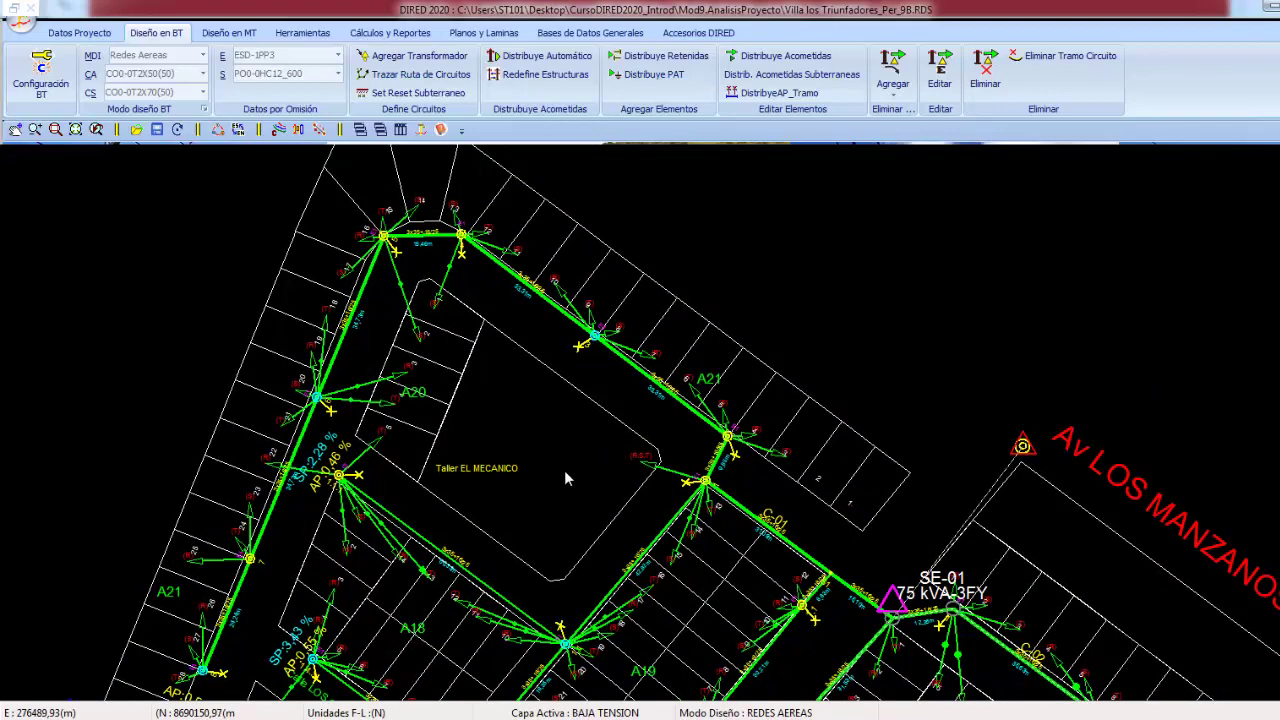
{"action": "middle_click_drag", "start_coordinate": [564, 470], "coordinate": [509, 430]}
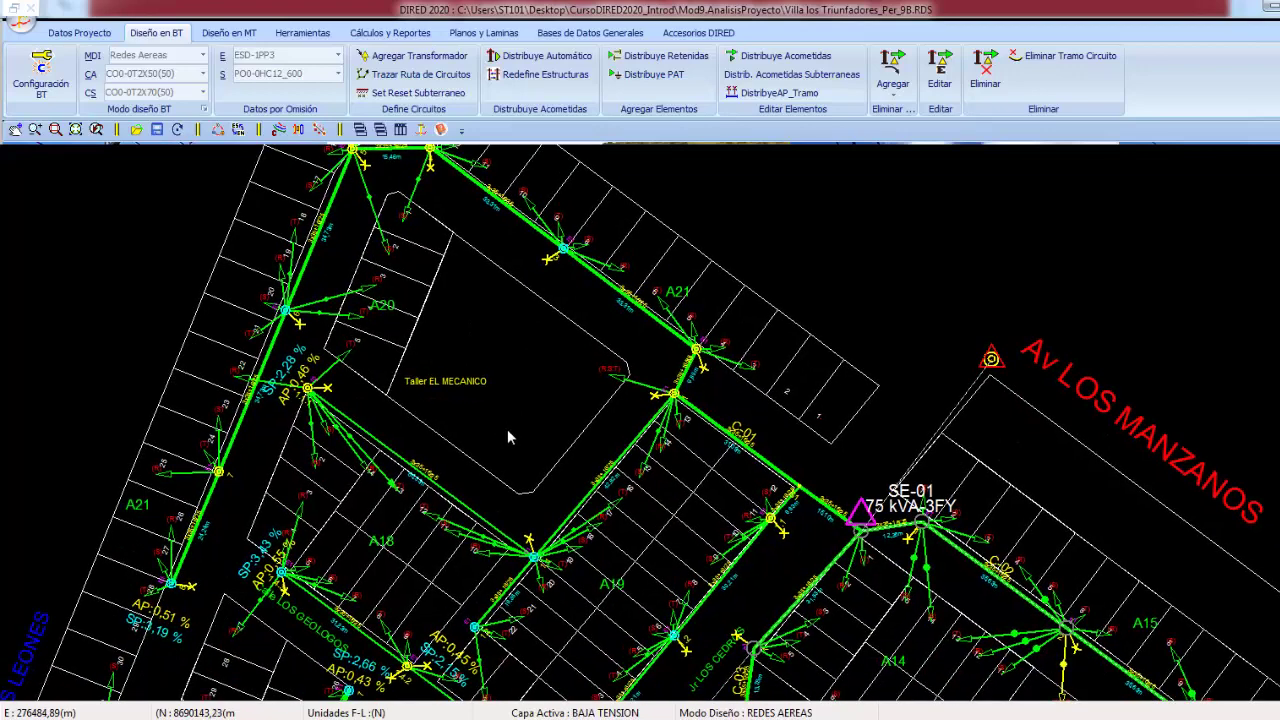
{"action": "middle_click_drag", "start_coordinate": [421, 440], "coordinate": [518, 428]}
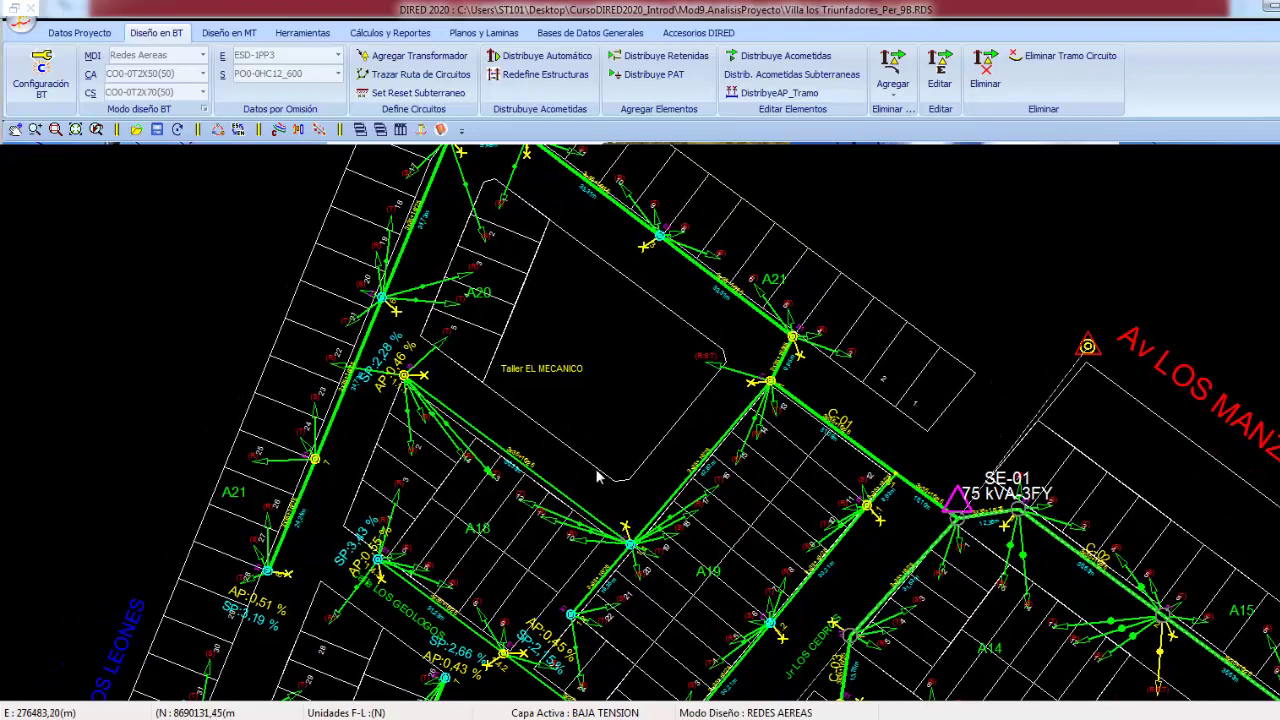
{"action": "middle_click_drag", "start_coordinate": [418, 482], "coordinate": [490, 477]}
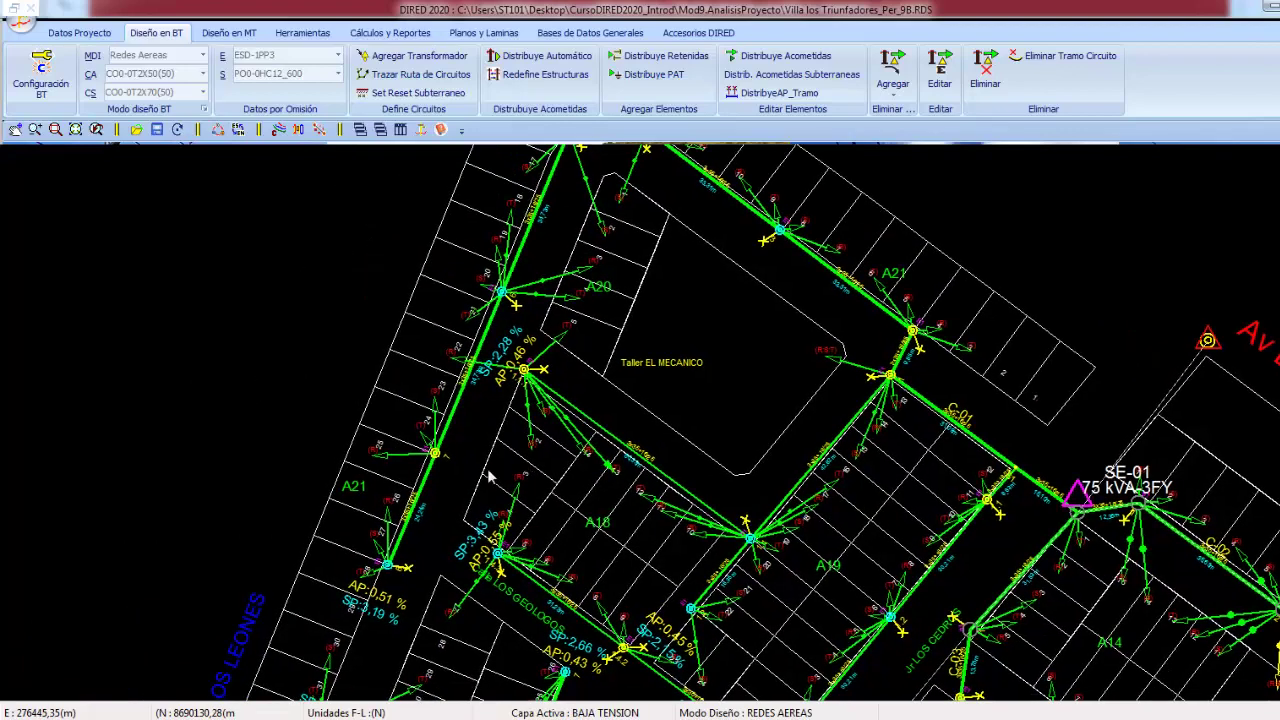
{"action": "scroll", "coordinate": [492, 477], "scroll_direction": "up", "scroll_amount": 1}
{"action": "scroll", "coordinate": [537, 466], "scroll_direction": "up", "scroll_amount": 1}
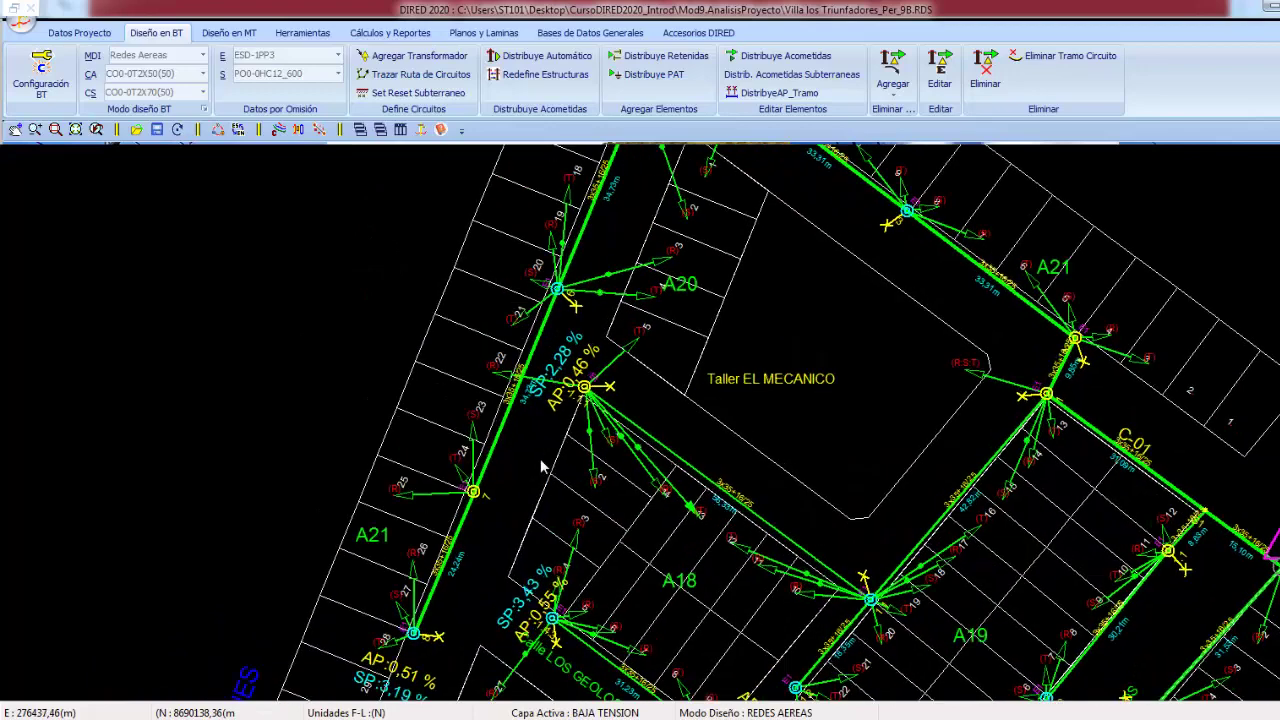
{"action": "scroll", "coordinate": [541, 472], "scroll_direction": "up", "scroll_amount": 1}
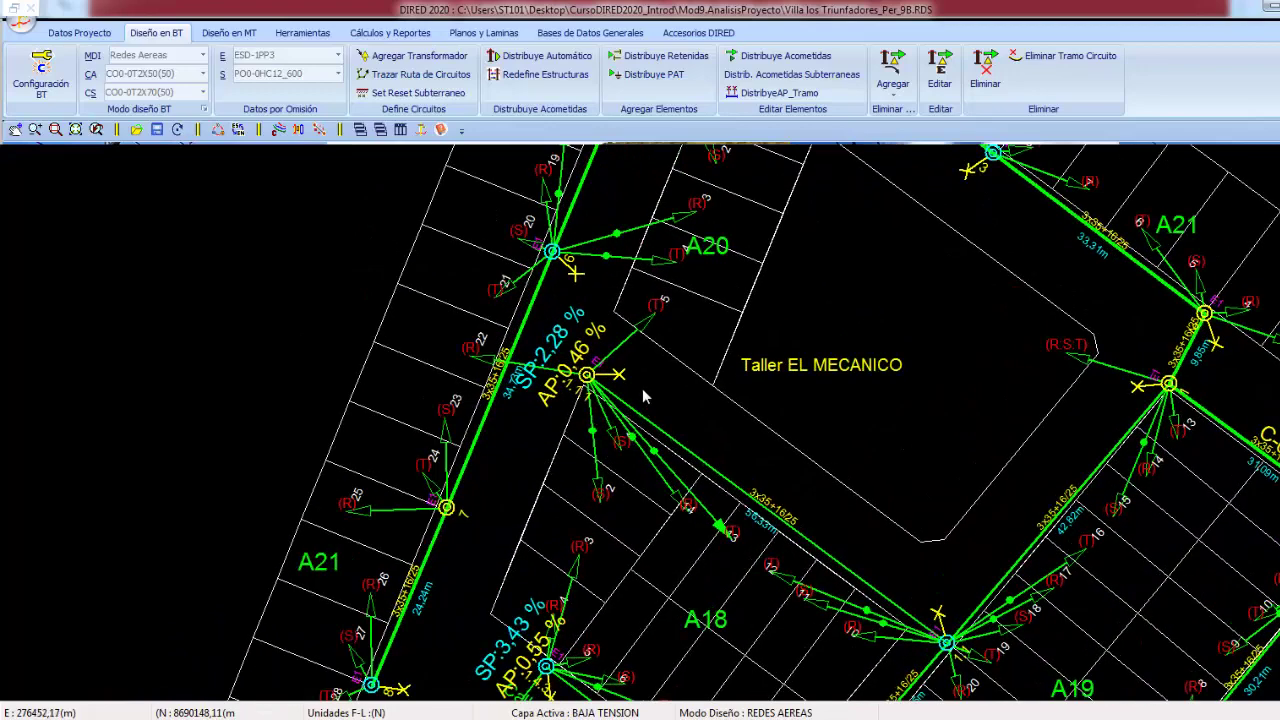
{"action": "scroll", "coordinate": [582, 348], "scroll_direction": "up", "scroll_amount": 1}
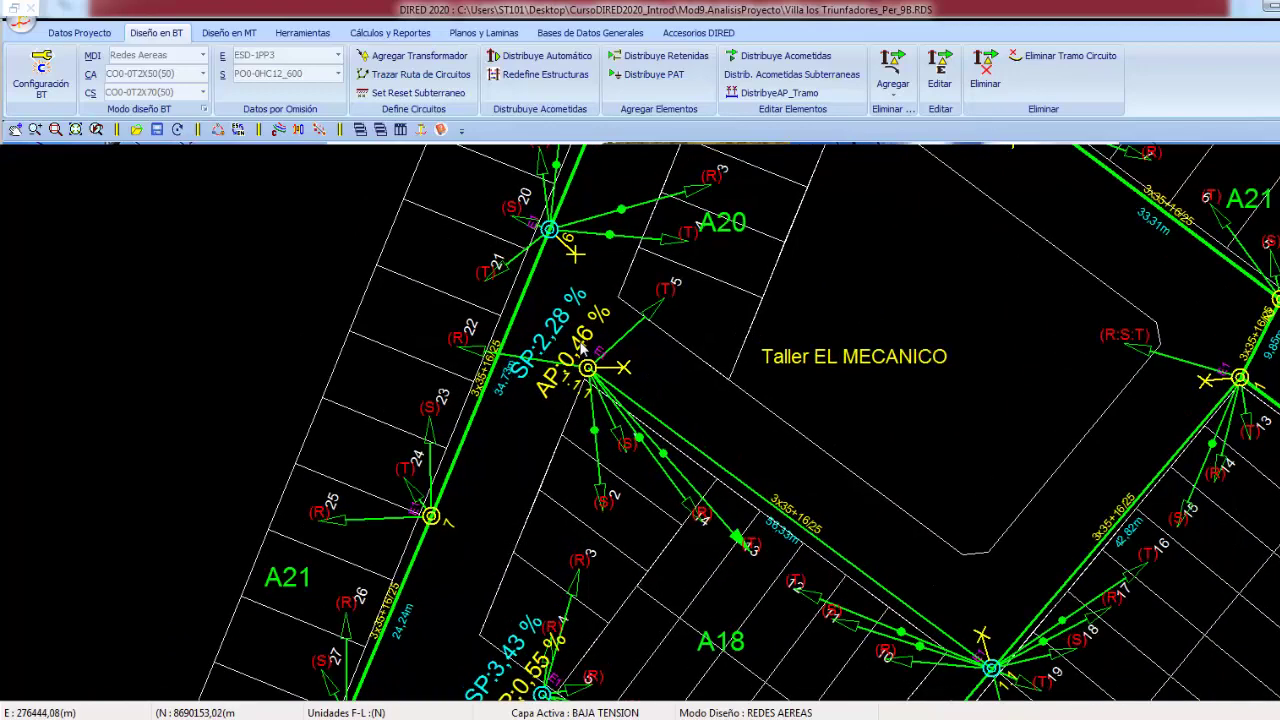
{"action": "middle_click_drag", "start_coordinate": [675, 330], "coordinate": [675, 396]}
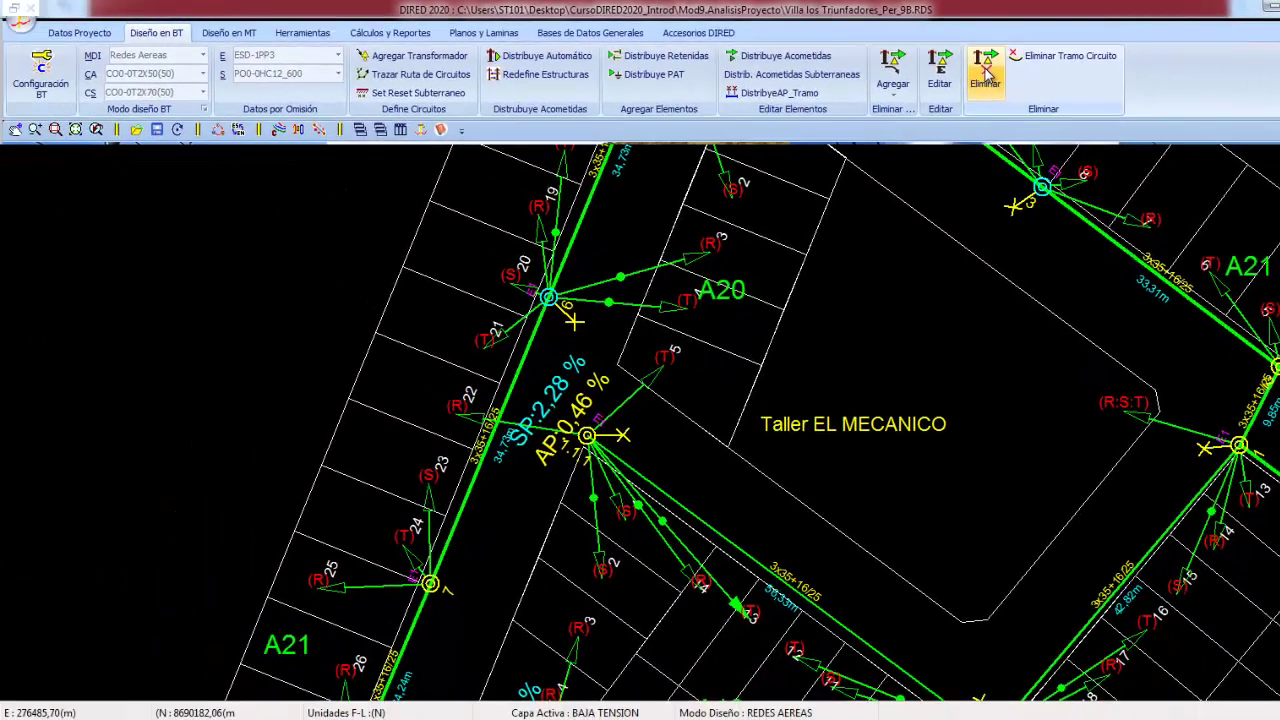
Delete the service drop (acometida) to lot 22 with Eliminar
{"action": "left_click", "coordinate": [986, 74]}
{"action": "left_click", "coordinate": [480, 418]}
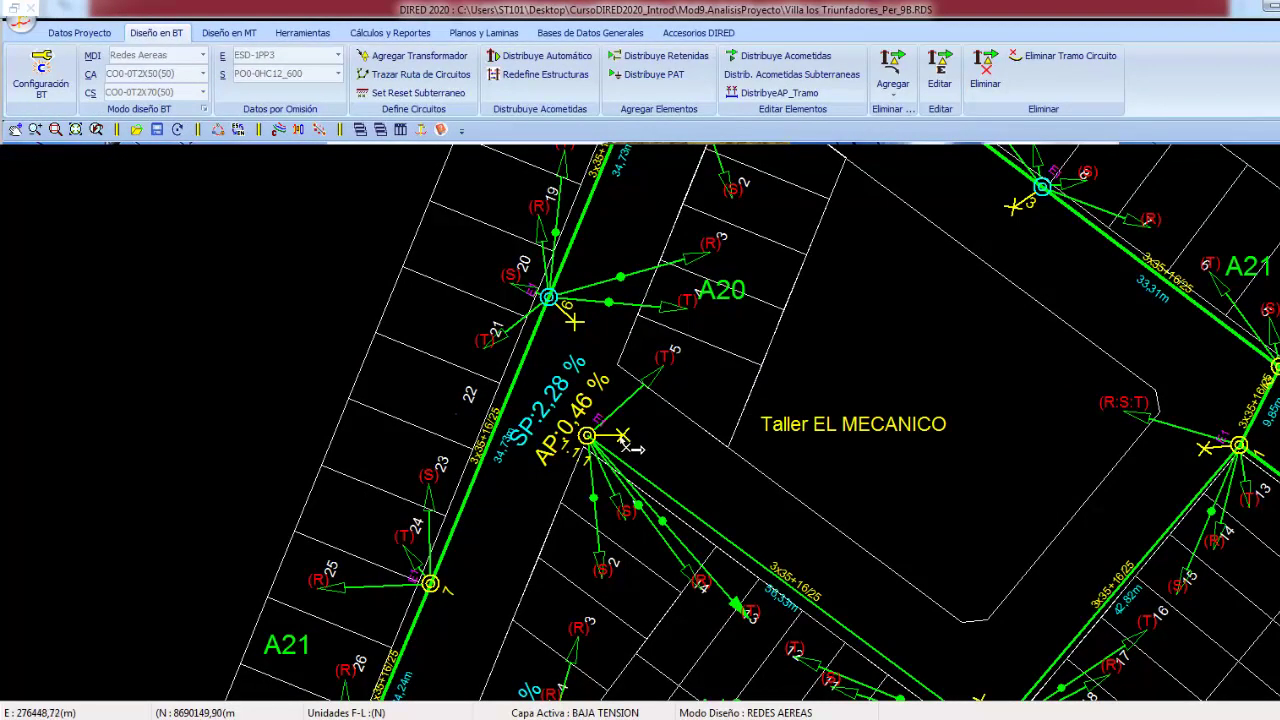
{"action": "right_click", "coordinate": [824, 324]}
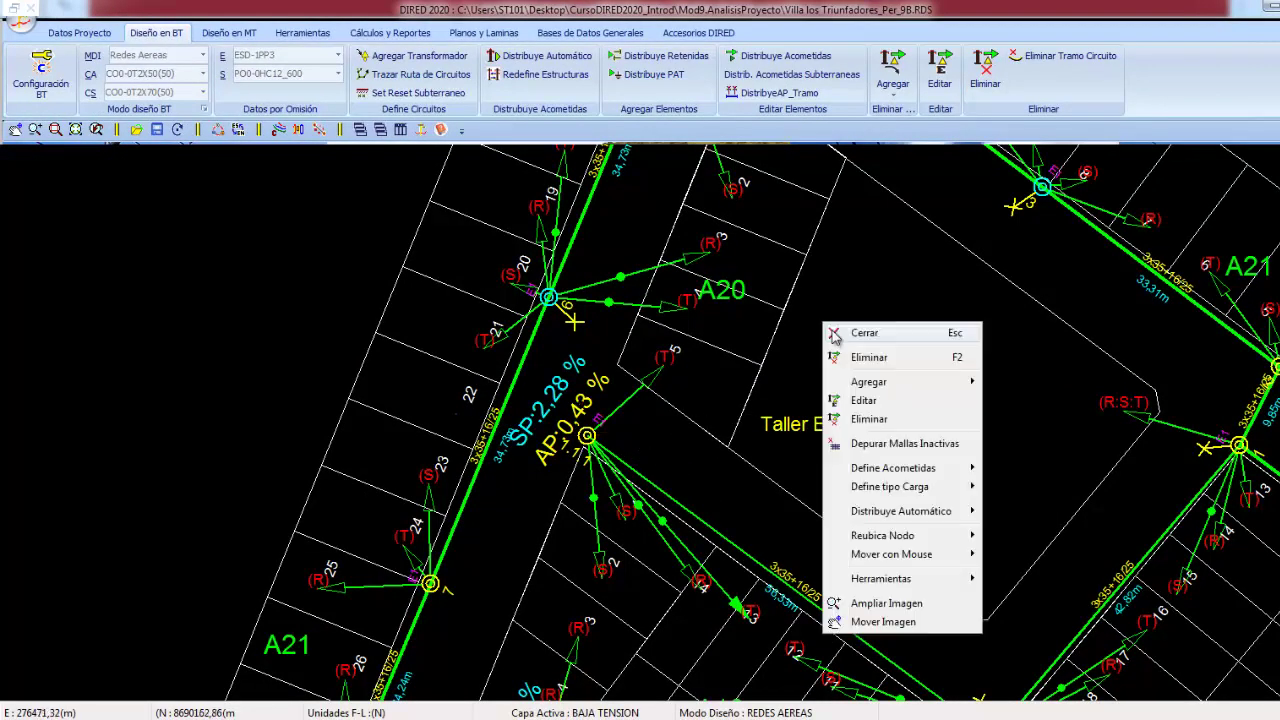
{"action": "left_click", "coordinate": [836, 333]}
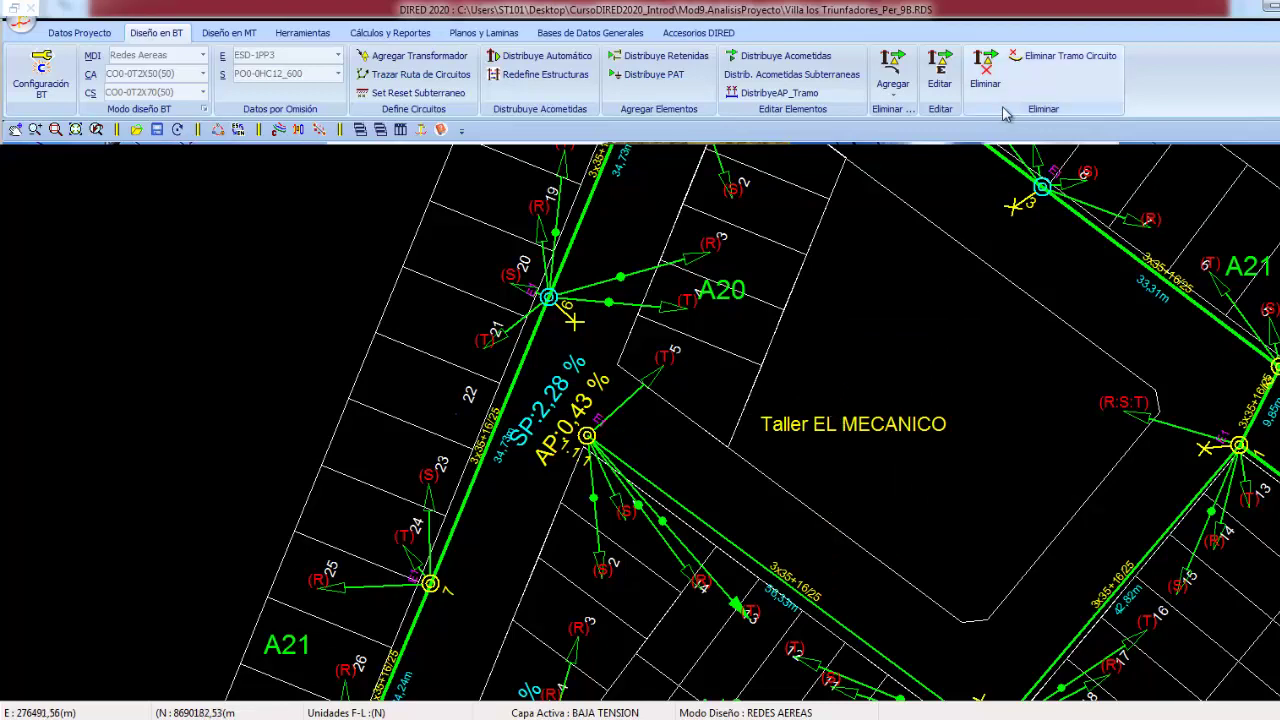
Delete the node beside Taller EL MECANICO, confirm Yes, then undo to restore it
{"action": "left_click", "coordinate": [985, 72]}
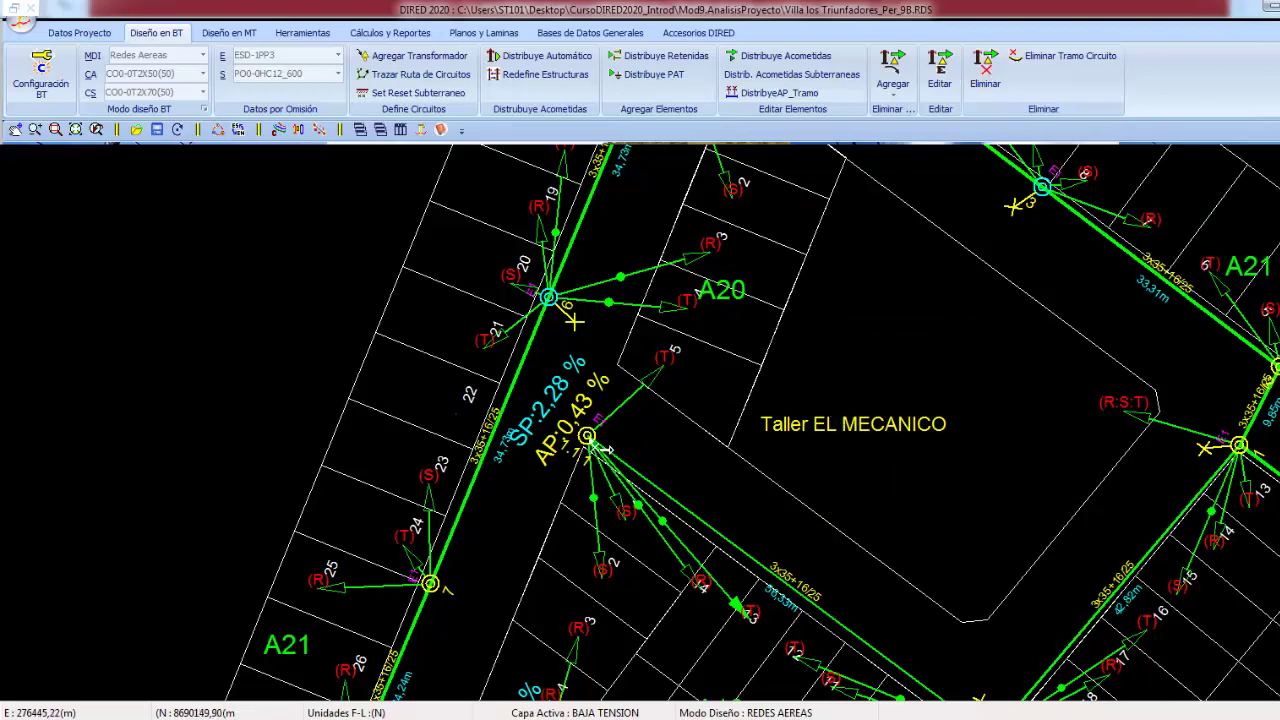
{"action": "left_click", "coordinate": [587, 437]}
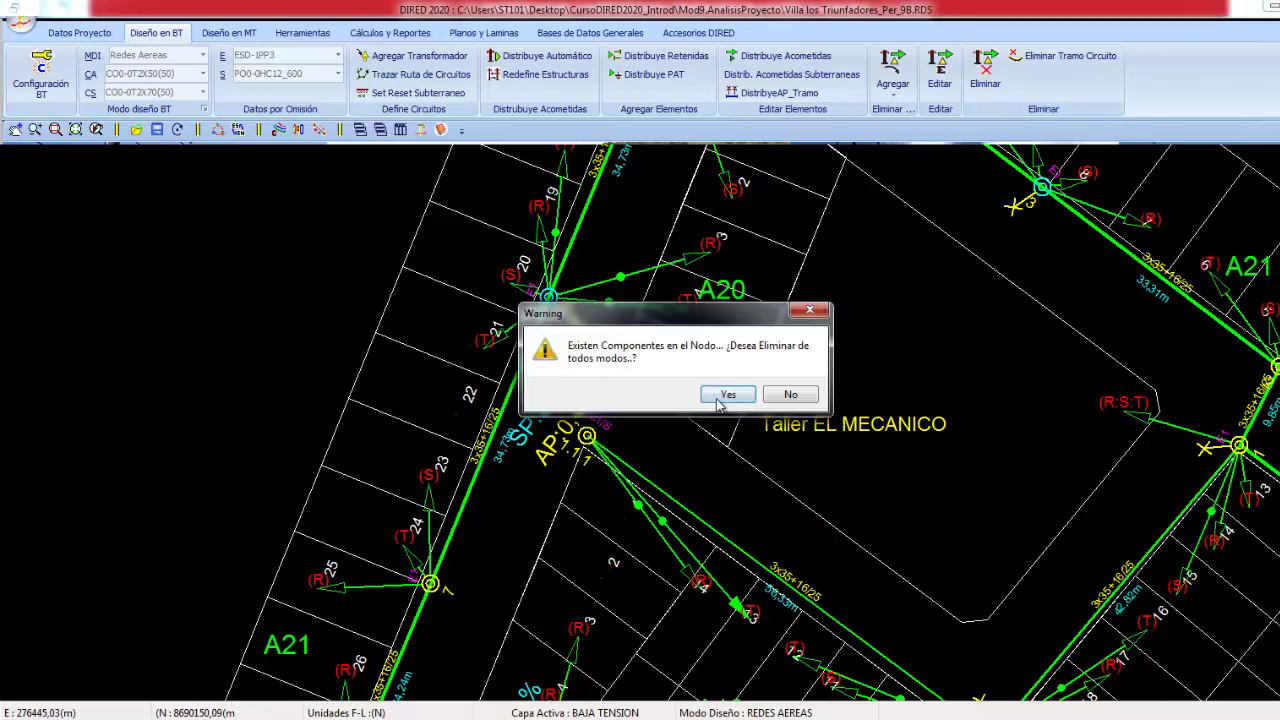
{"action": "left_click", "coordinate": [727, 394]}
{"action": "right_click", "coordinate": [783, 306]}
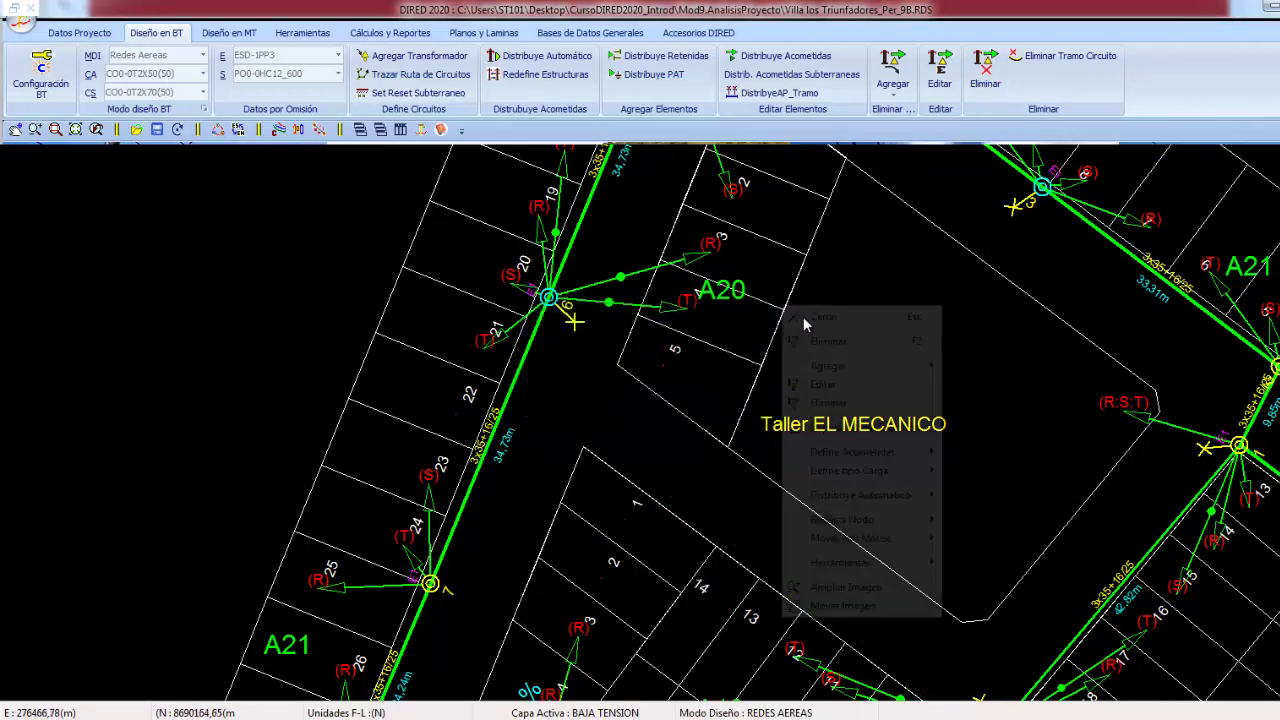
{"action": "left_click", "coordinate": [803, 316]}
{"action": "key", "text": "ctrl+z"}
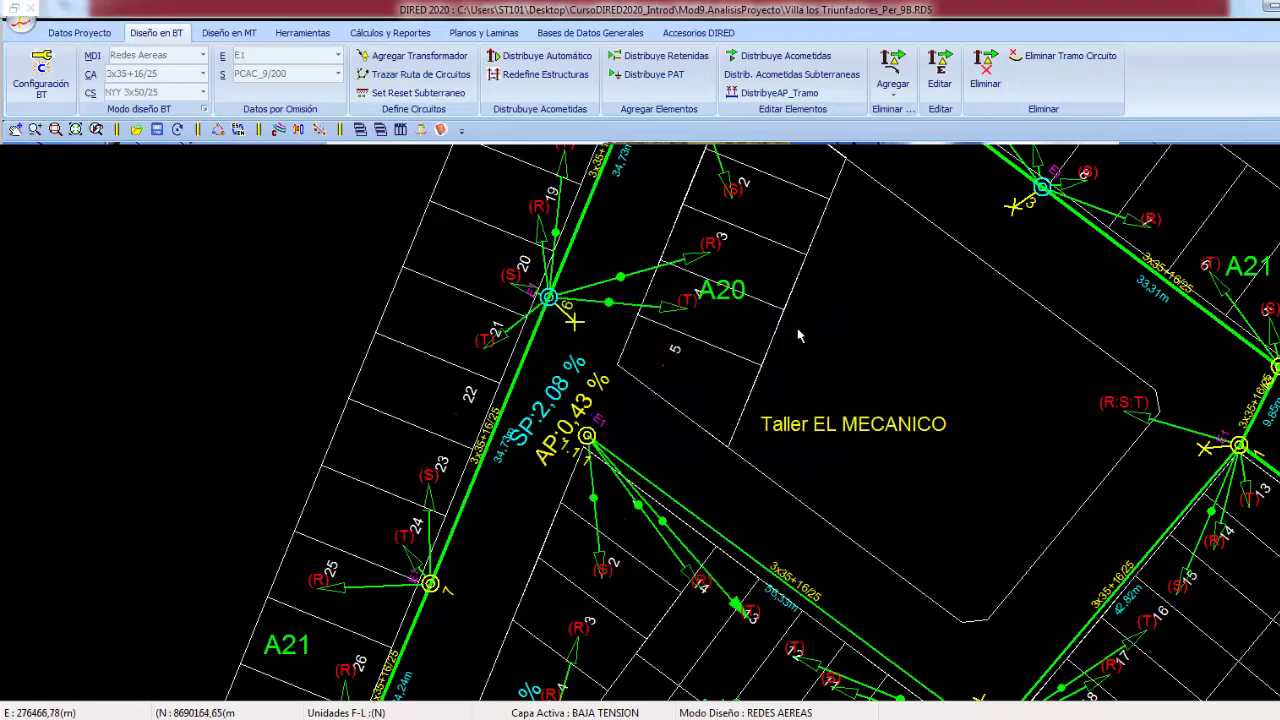
Leave delete mode, adjust the zoom, and bring up the Agregar element list
{"action": "left_click", "coordinate": [985, 75]}
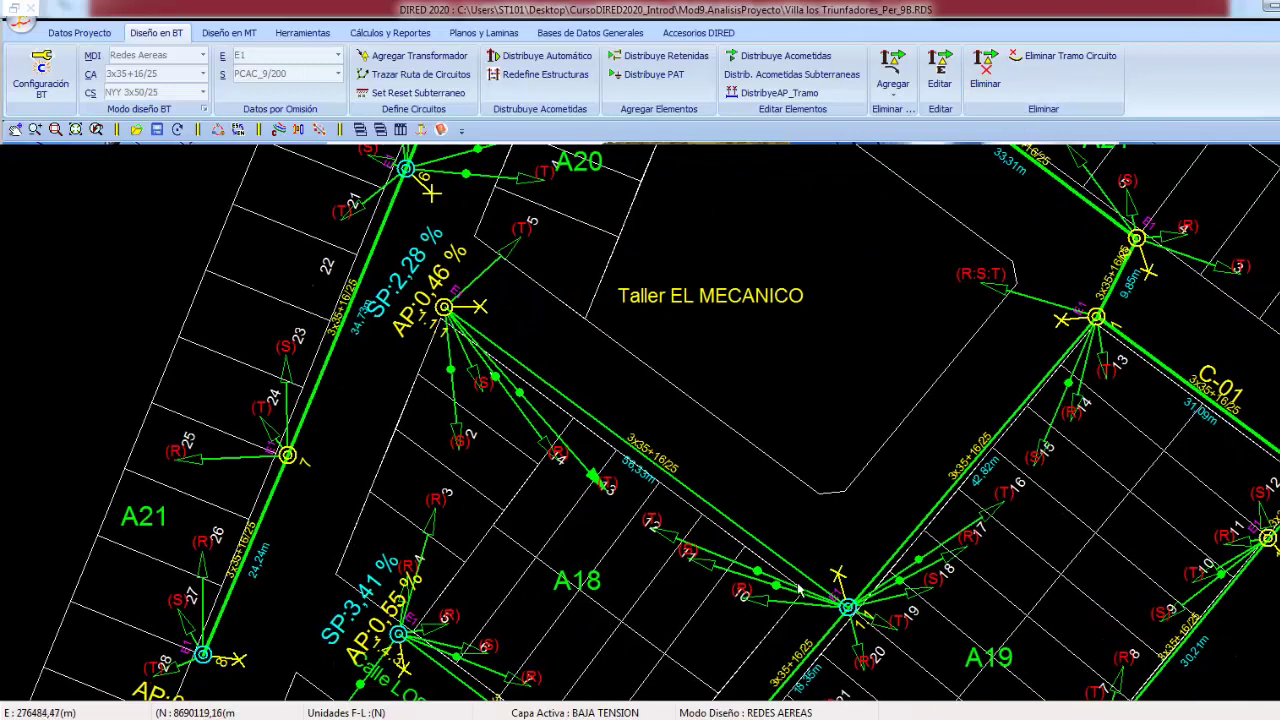
{"action": "scroll", "coordinate": [655, 500], "scroll_direction": "up", "scroll_amount": 1}
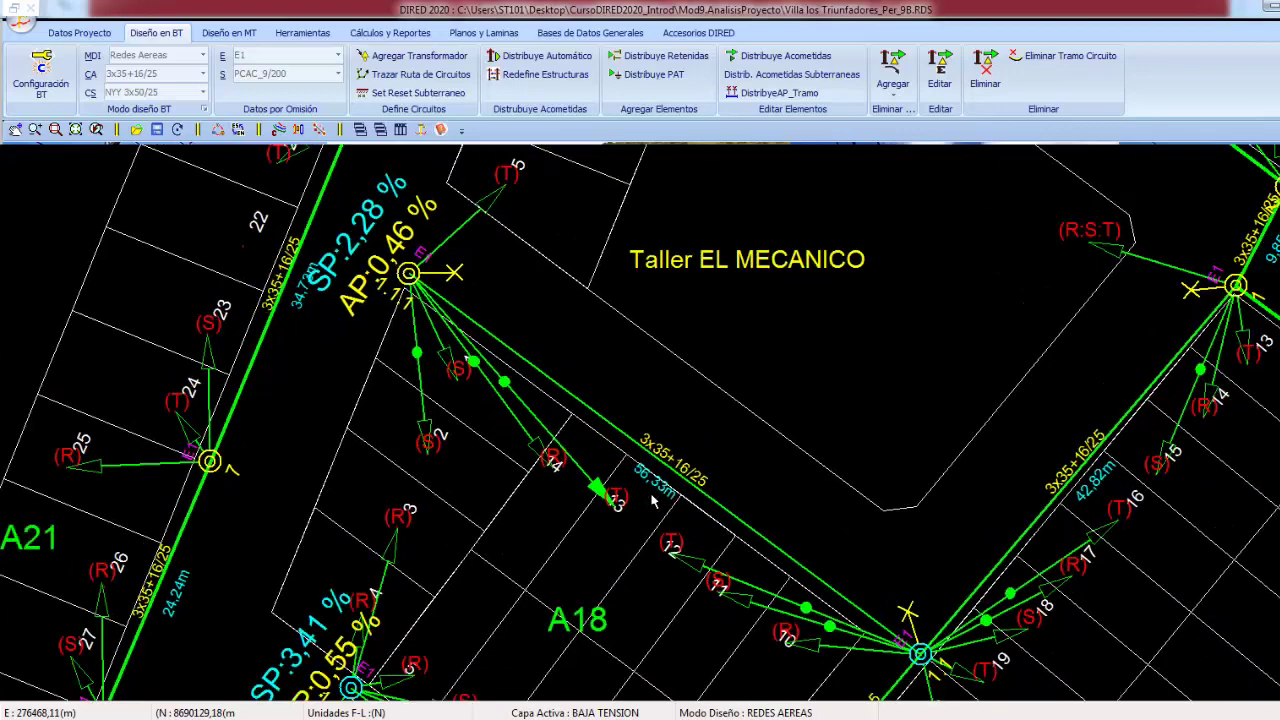
{"action": "scroll", "coordinate": [657, 487], "scroll_direction": "down", "scroll_amount": 1}
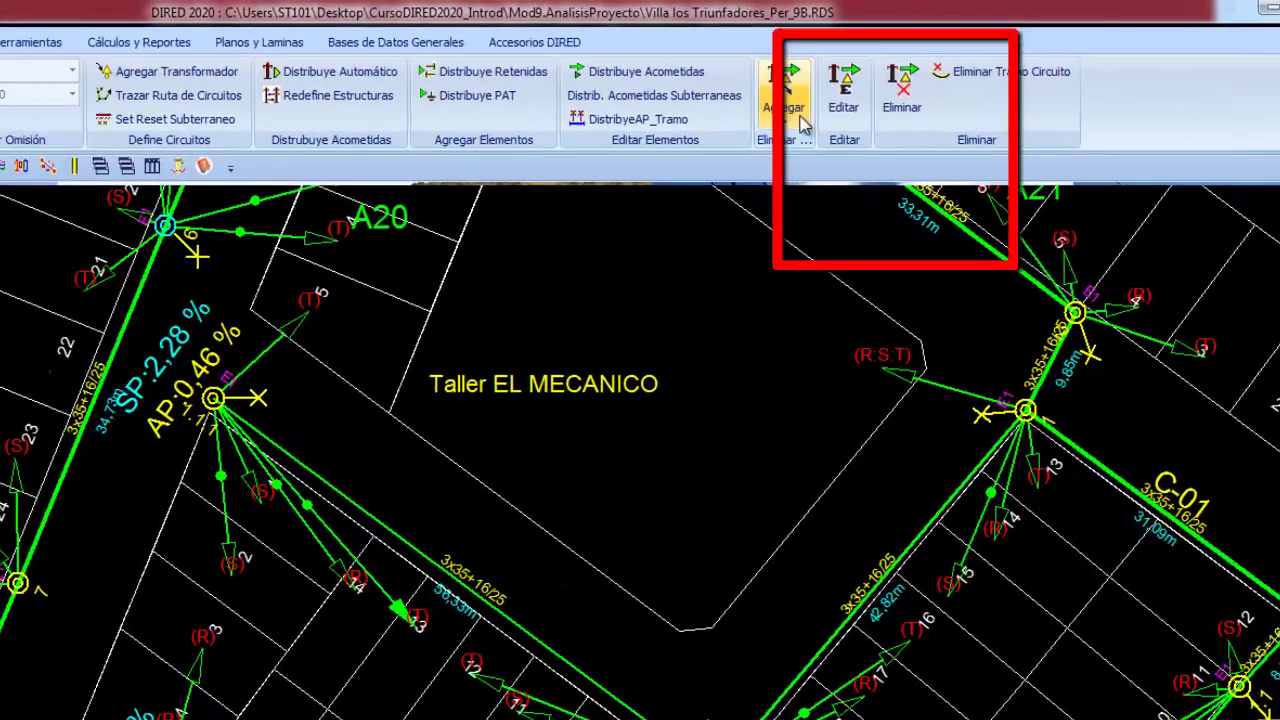
{"action": "left_click", "coordinate": [886, 72]}
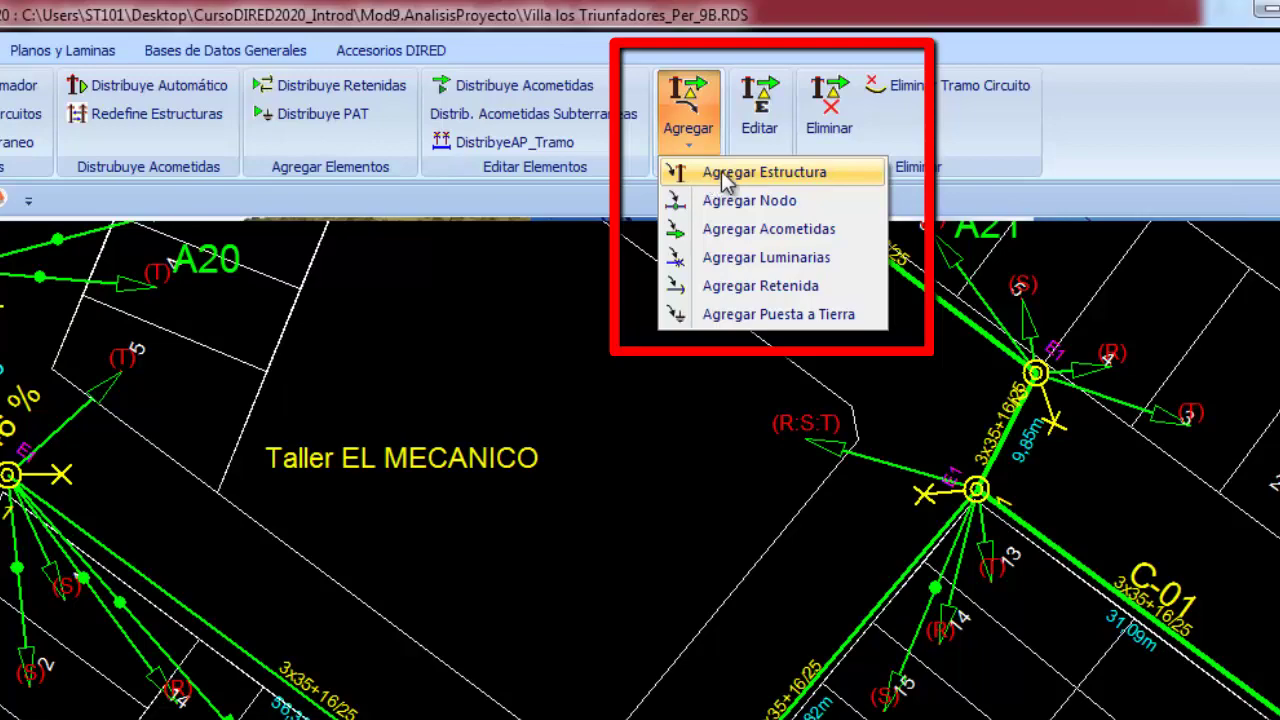
Add a structure on the 3x35+16/25 span, then delete the service drops to lots 13 and 12
{"action": "left_click", "coordinate": [721, 171]}
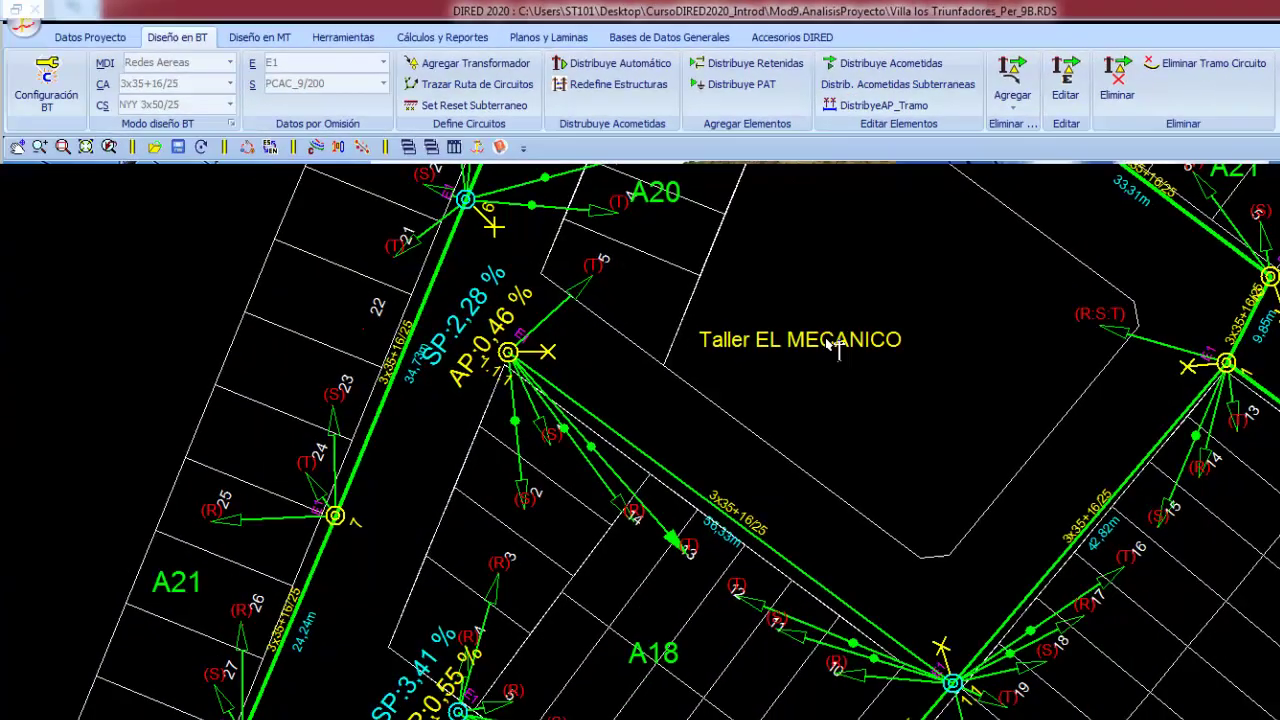
{"action": "left_click", "coordinate": [731, 519]}
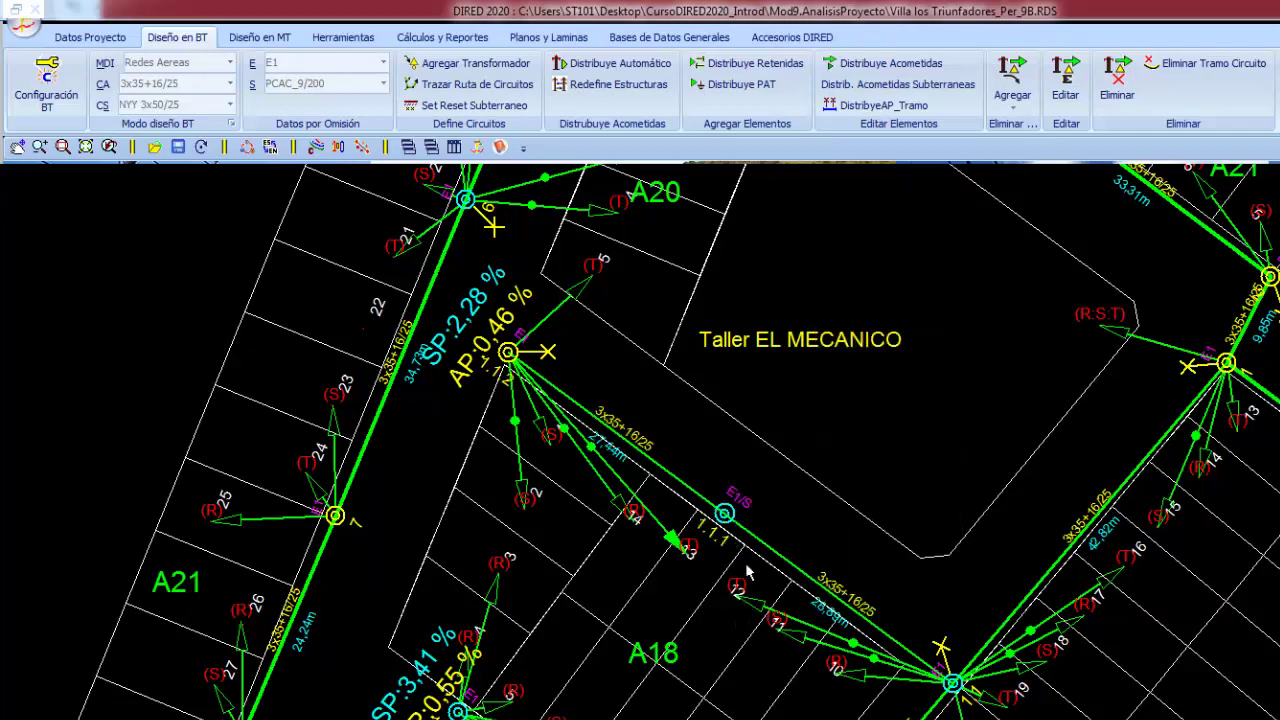
{"action": "left_click", "coordinate": [1120, 90]}
{"action": "left_click", "coordinate": [688, 548]}
{"action": "left_click", "coordinate": [778, 610]}
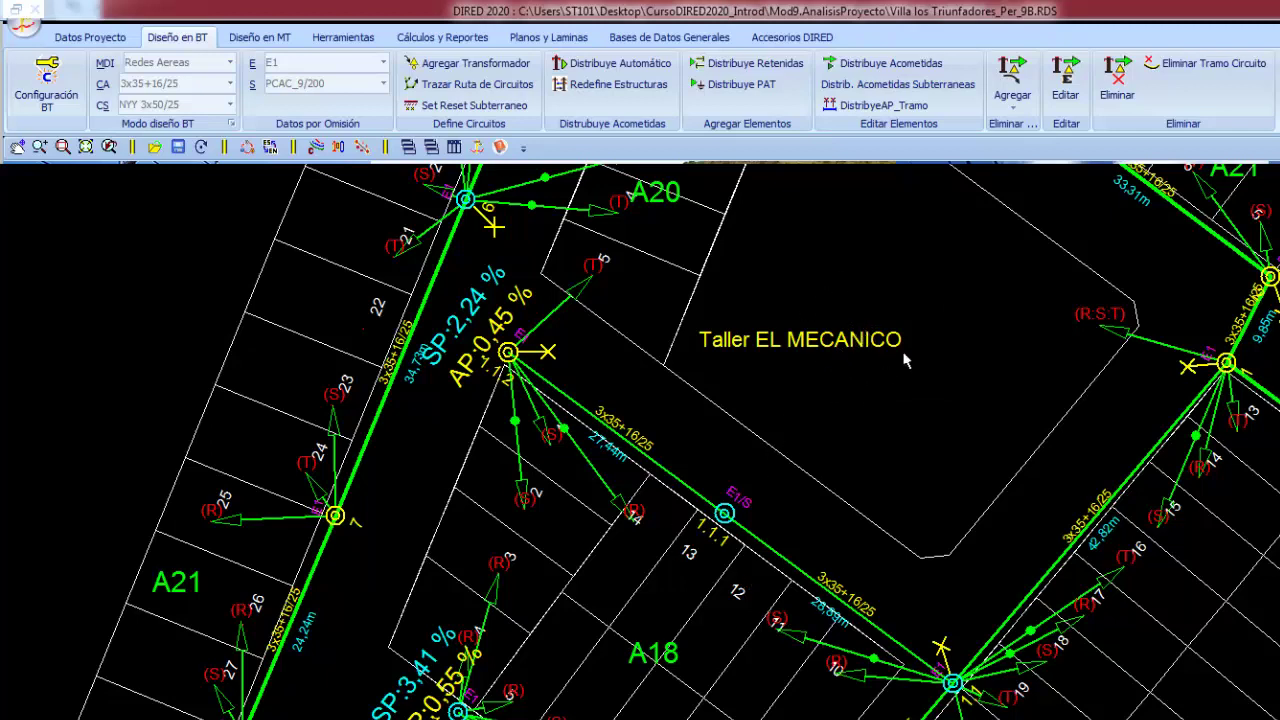
{"action": "left_click", "coordinate": [1020, 100]}
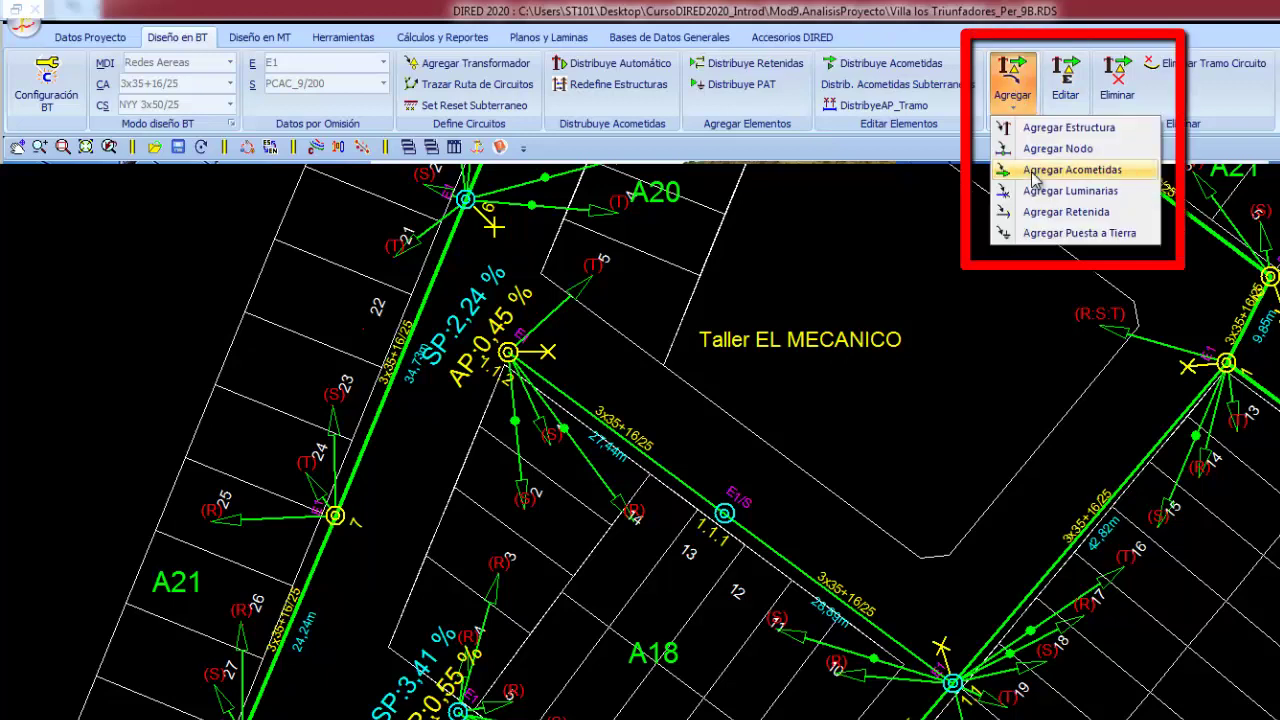
{"action": "left_click", "coordinate": [1072, 170]}
{"action": "left_click", "coordinate": [724, 514]}
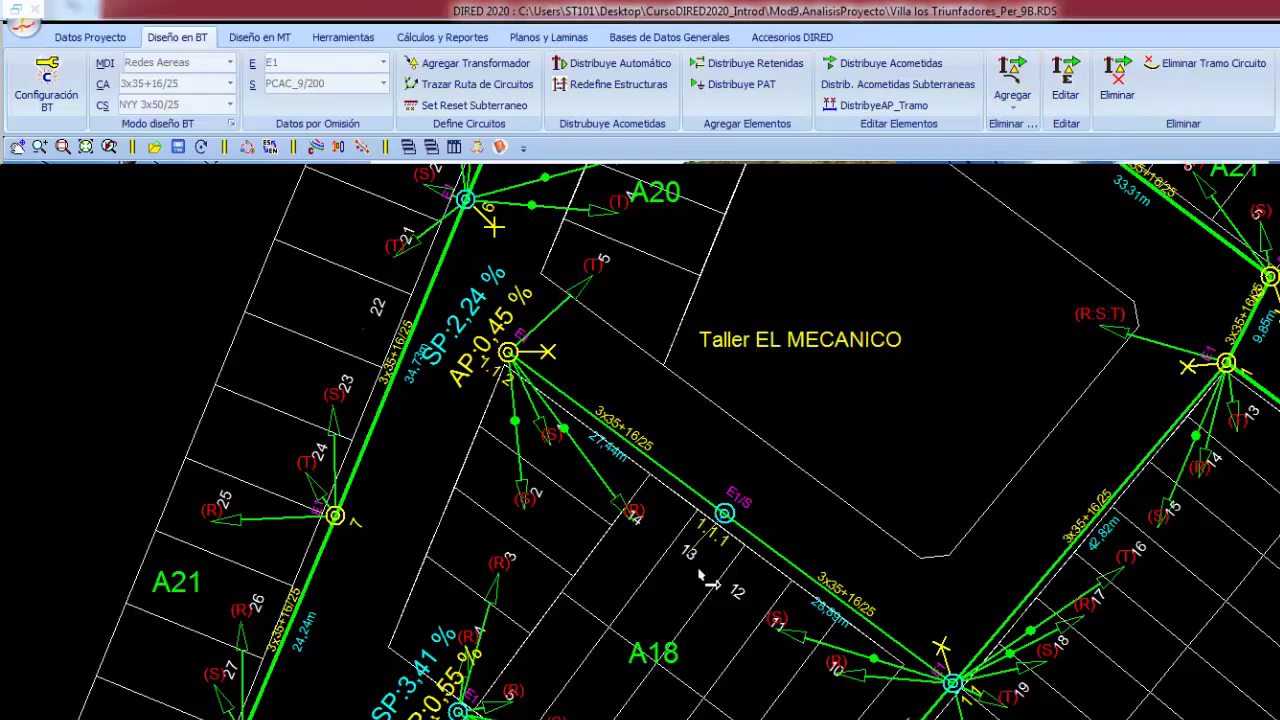
{"action": "left_click", "coordinate": [706, 580]}
{"action": "left_click", "coordinate": [757, 608]}
{"action": "left_click", "coordinate": [798, 416]}
{"action": "right_click", "coordinate": [851, 268]}
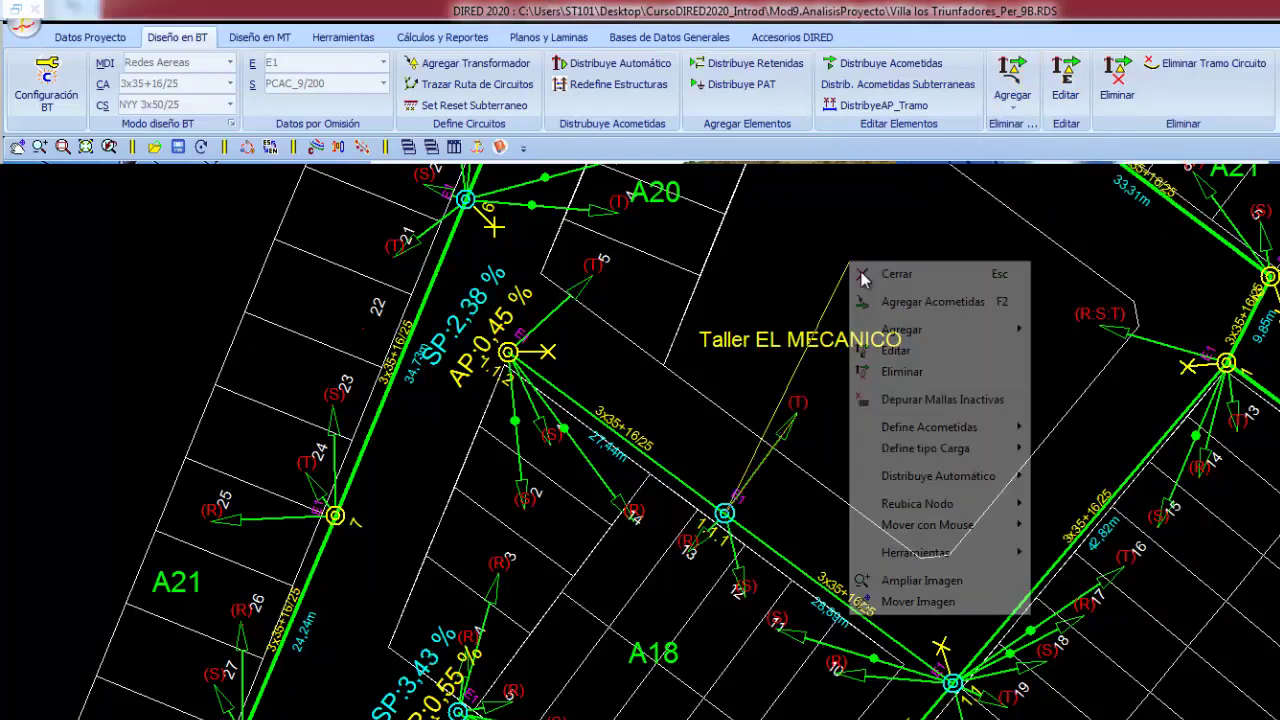
{"action": "left_click", "coordinate": [880, 274]}
{"action": "scroll", "coordinate": [936, 390], "scroll_direction": "down", "scroll_amount": 2}
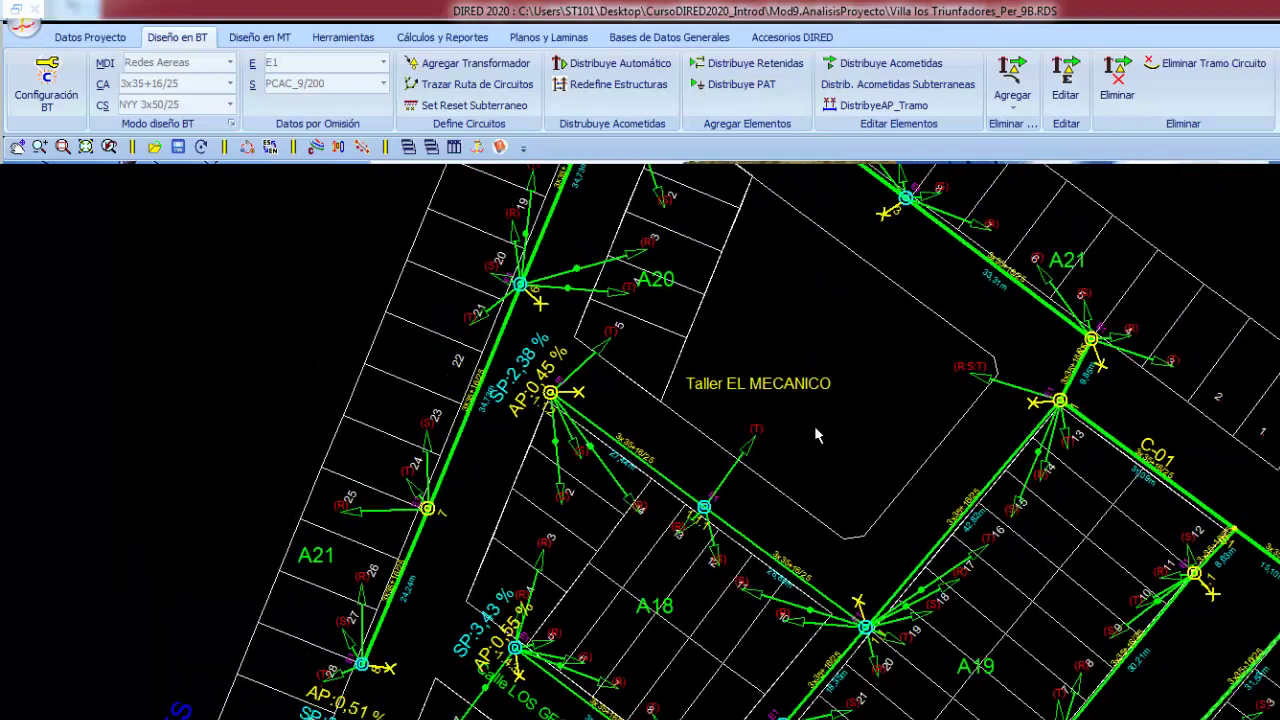
{"action": "scroll", "coordinate": [755, 425], "scroll_direction": "up", "scroll_amount": 2}
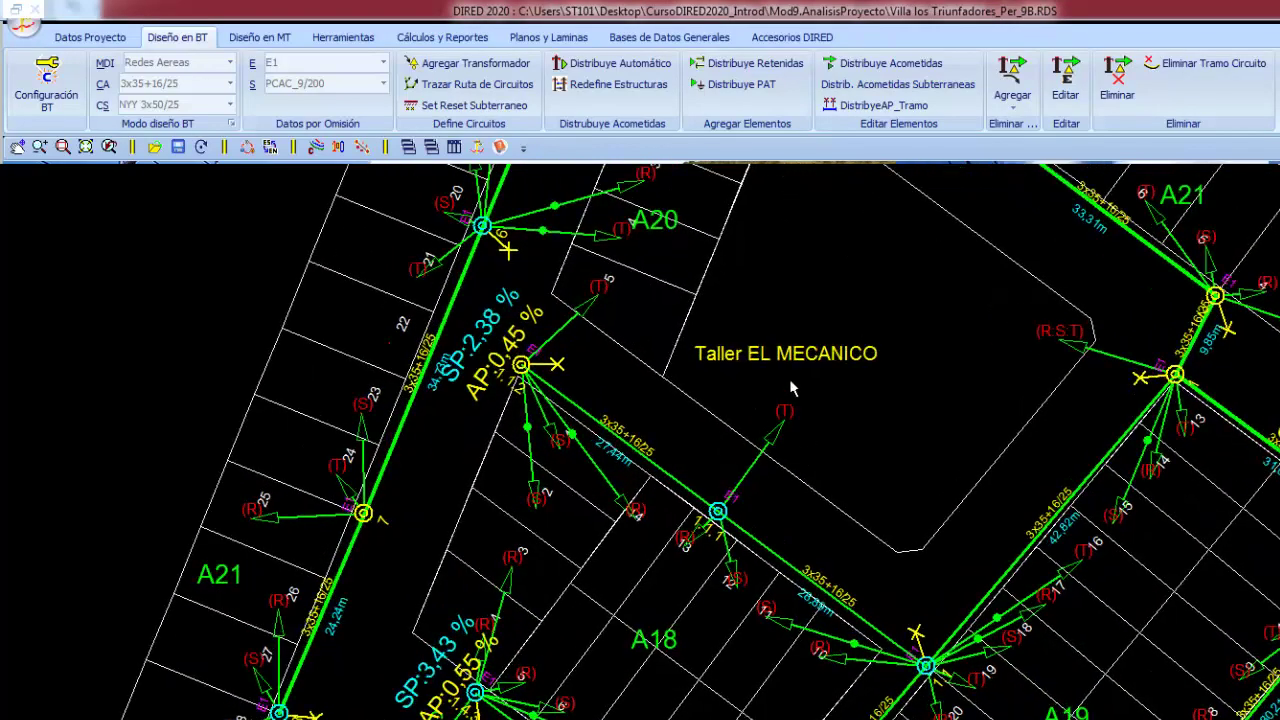
{"action": "scroll", "coordinate": [789, 378], "scroll_direction": "up", "scroll_amount": 1}
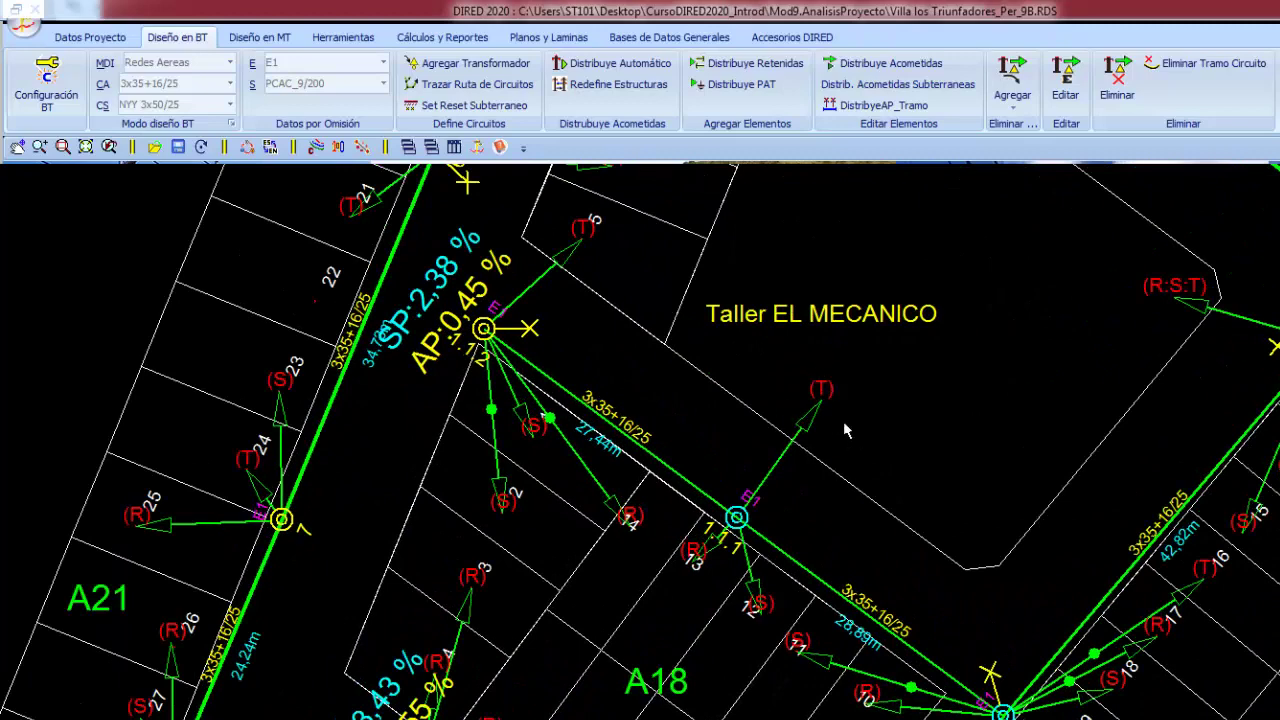
{"action": "scroll", "coordinate": [720, 430], "scroll_direction": "down", "scroll_amount": 1}
{"action": "middle_click_drag", "start_coordinate": [500, 457], "coordinate": [600, 374]}
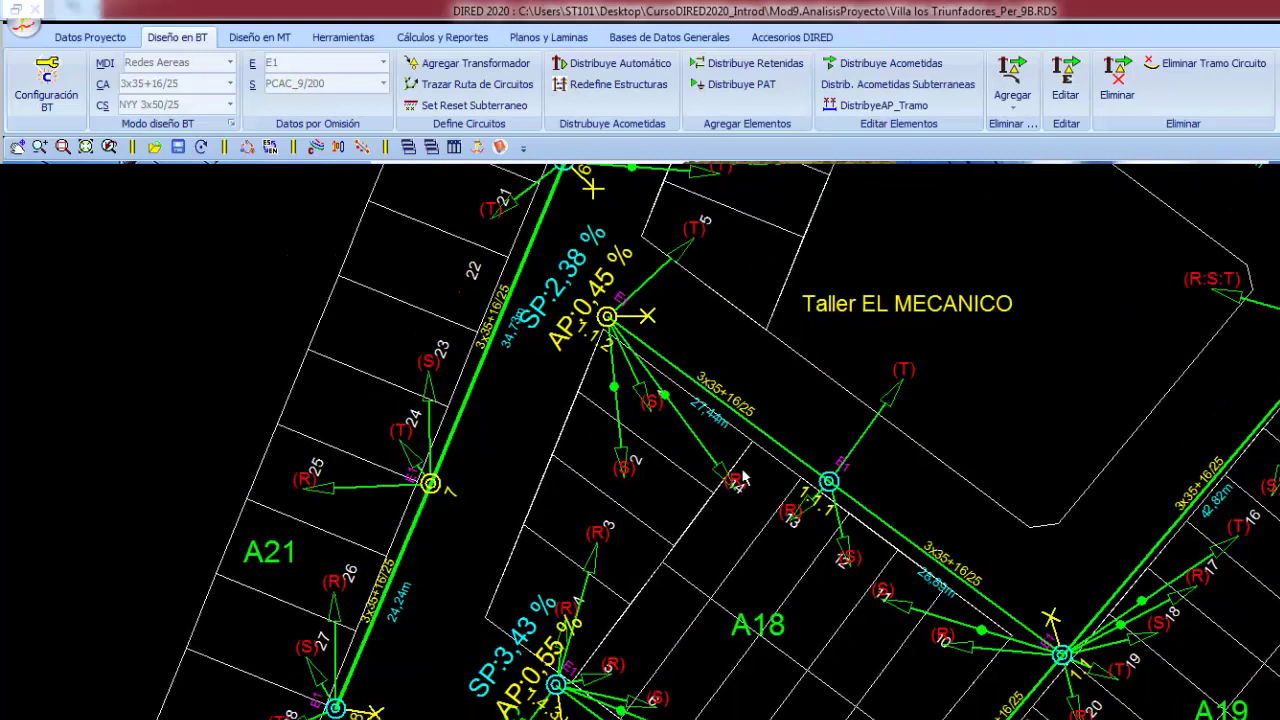
{"action": "scroll", "coordinate": [744, 476], "scroll_direction": "down", "scroll_amount": 1}
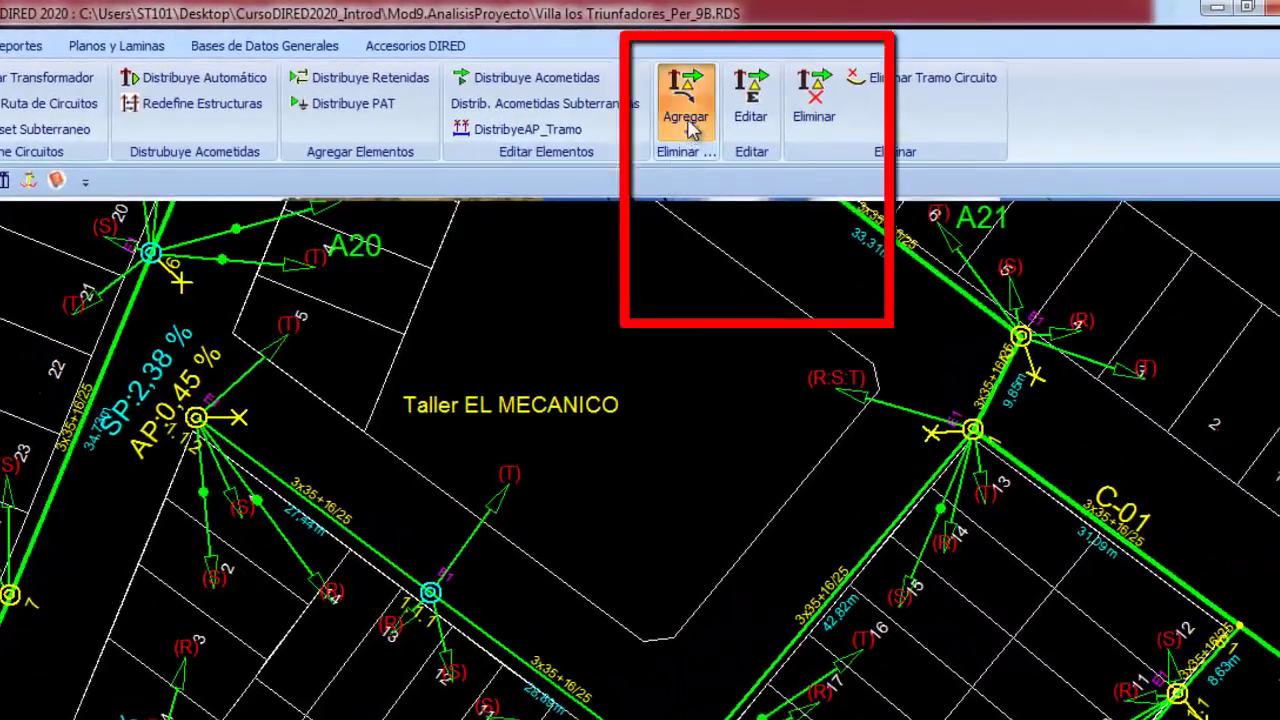
Add a retenida to the SP 2.38 % pole beside Taller EL MECANICO, setting its direction
{"action": "left_click", "coordinate": [697, 110]}
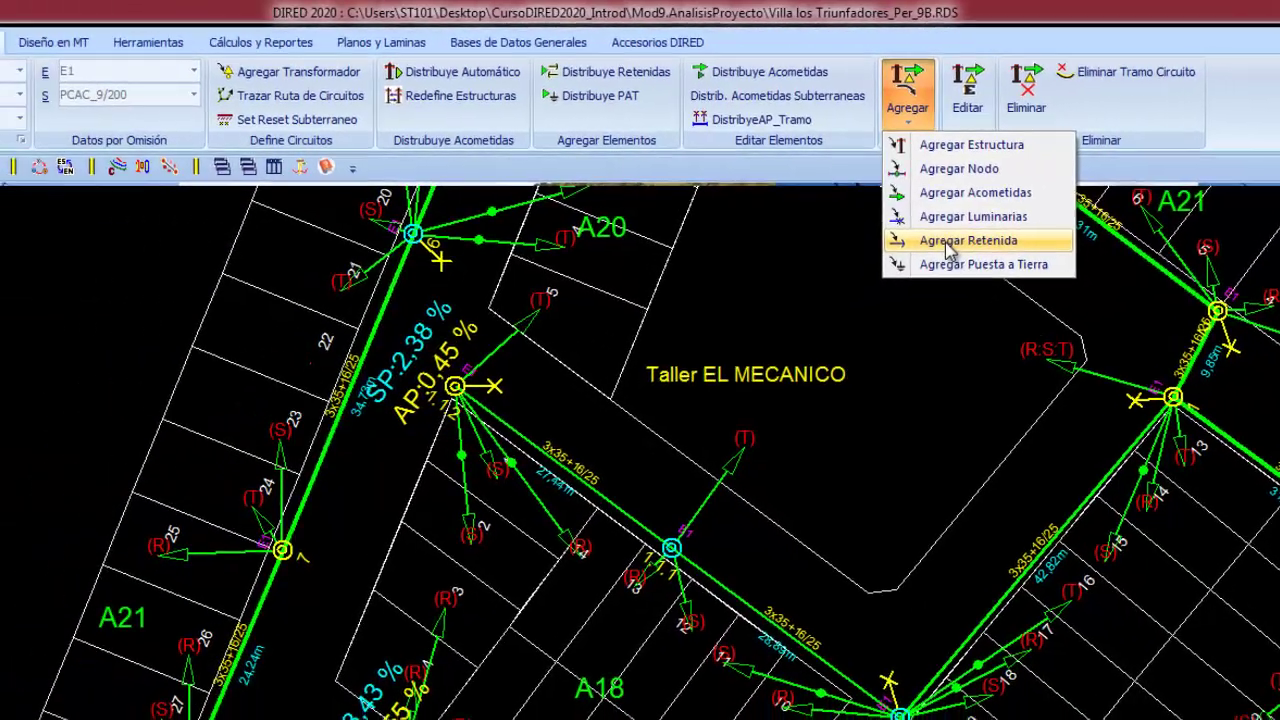
{"action": "left_click", "coordinate": [730, 262]}
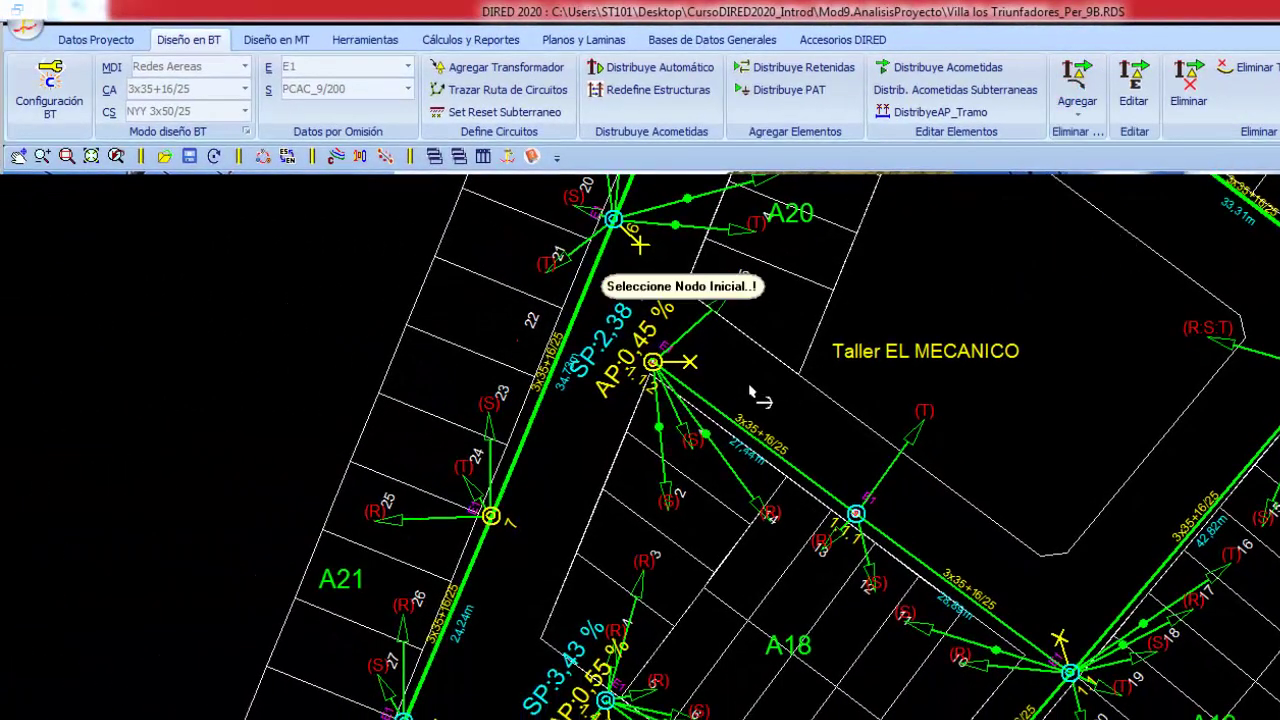
{"action": "left_click", "coordinate": [712, 390]}
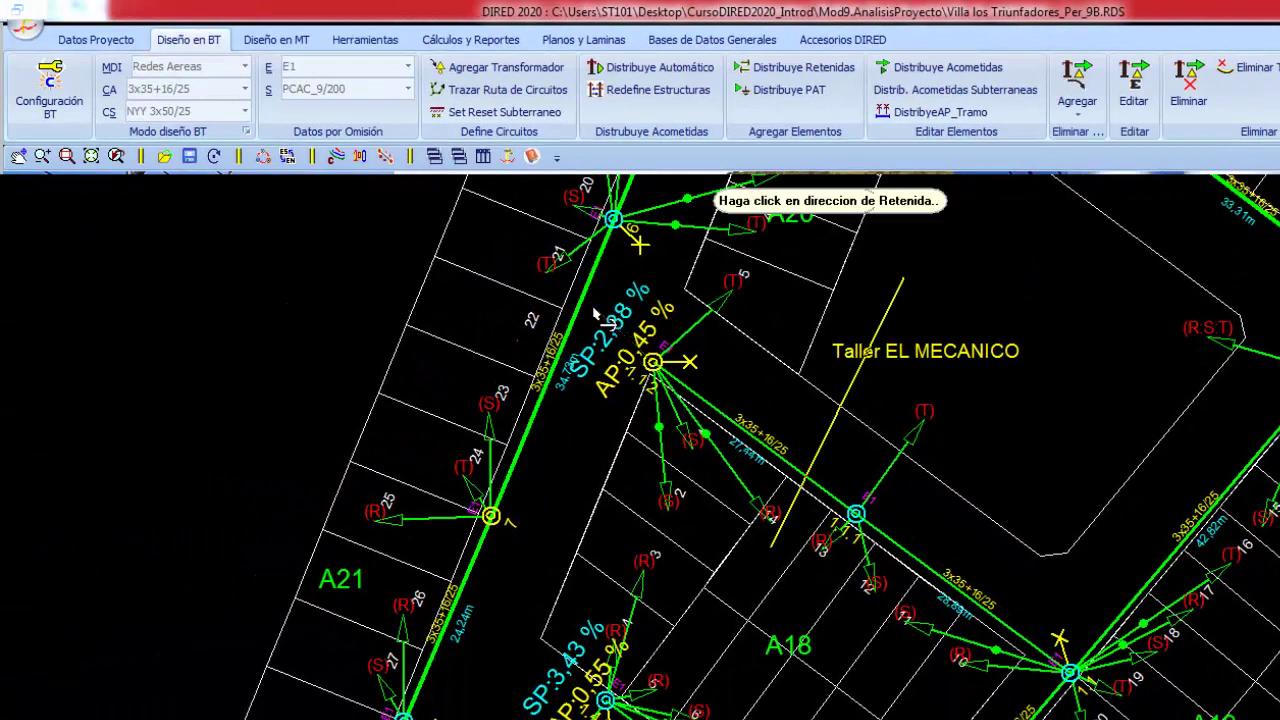
{"action": "left_click", "coordinate": [597, 316]}
{"action": "scroll", "coordinate": [640, 300], "scroll_direction": "up", "scroll_amount": 2}
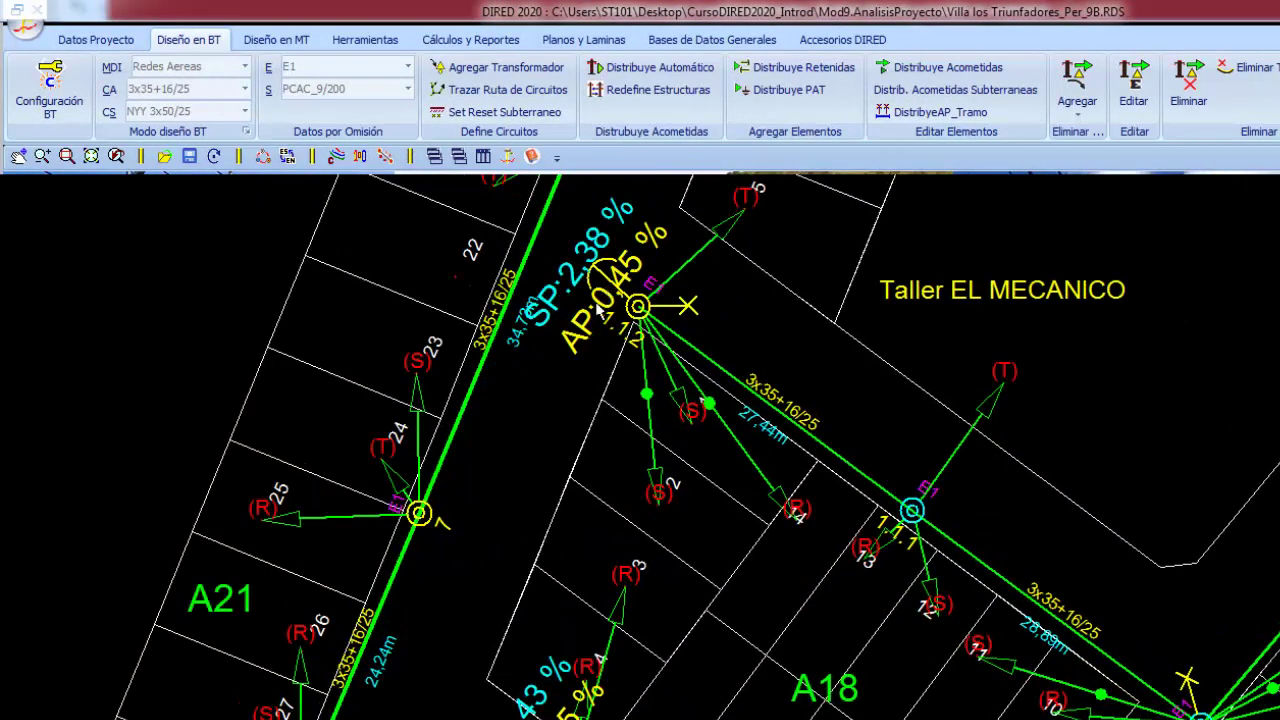
{"action": "middle_click_drag", "start_coordinate": [434, 562], "coordinate": [562, 296]}
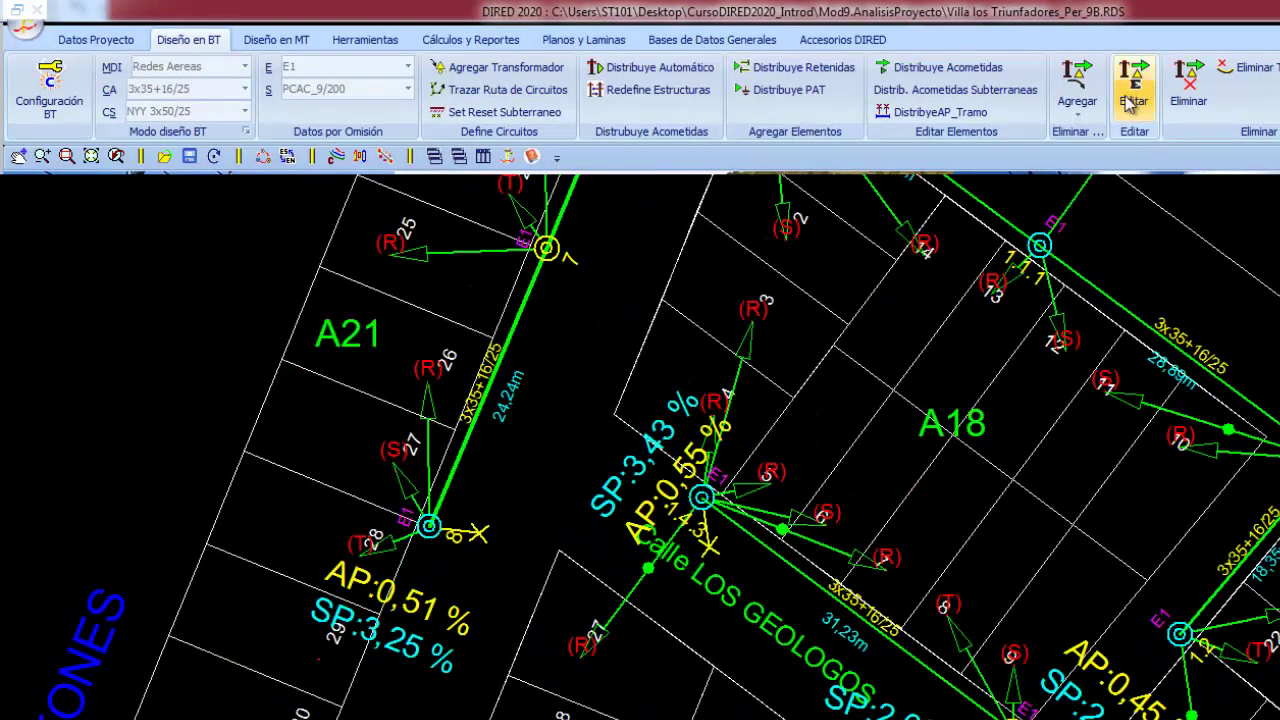
Add a retenida to the AP 0.51 % pole near block A21 and center the view on it
{"action": "left_click", "coordinate": [1077, 95]}
{"action": "left_click", "coordinate": [1100, 226]}
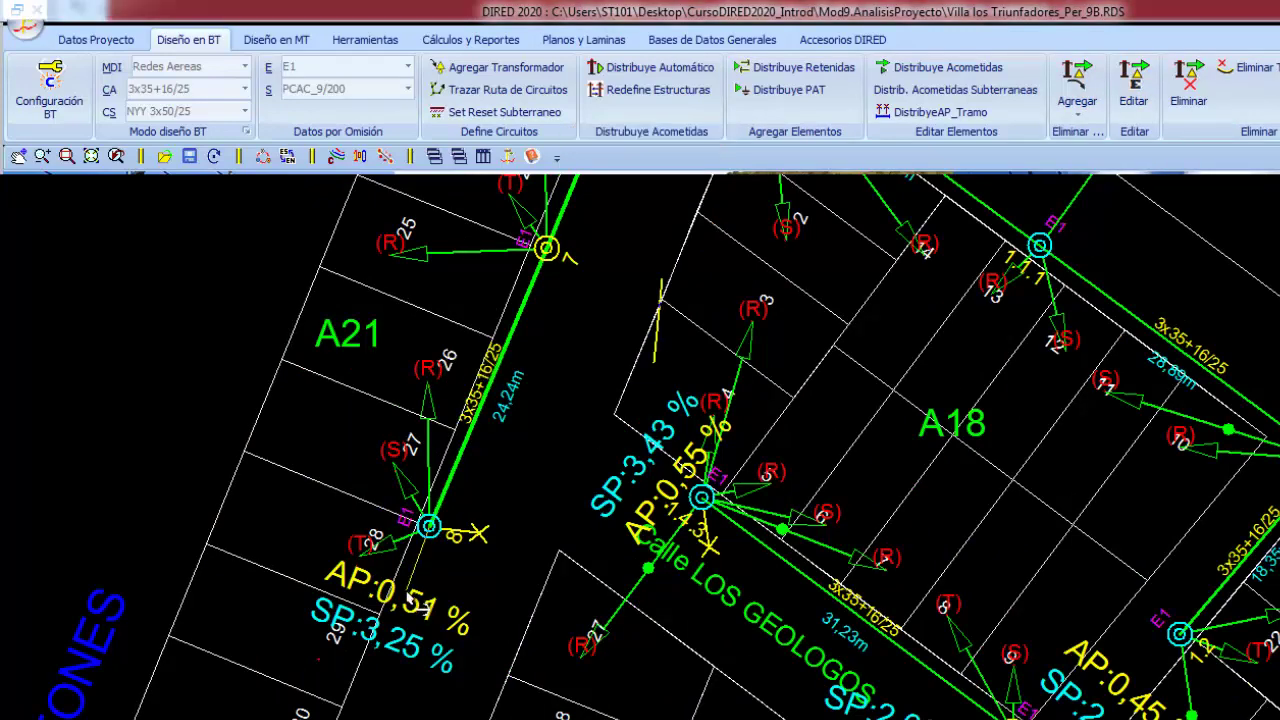
{"action": "scroll", "coordinate": [476, 592], "scroll_direction": "down", "scroll_amount": 1}
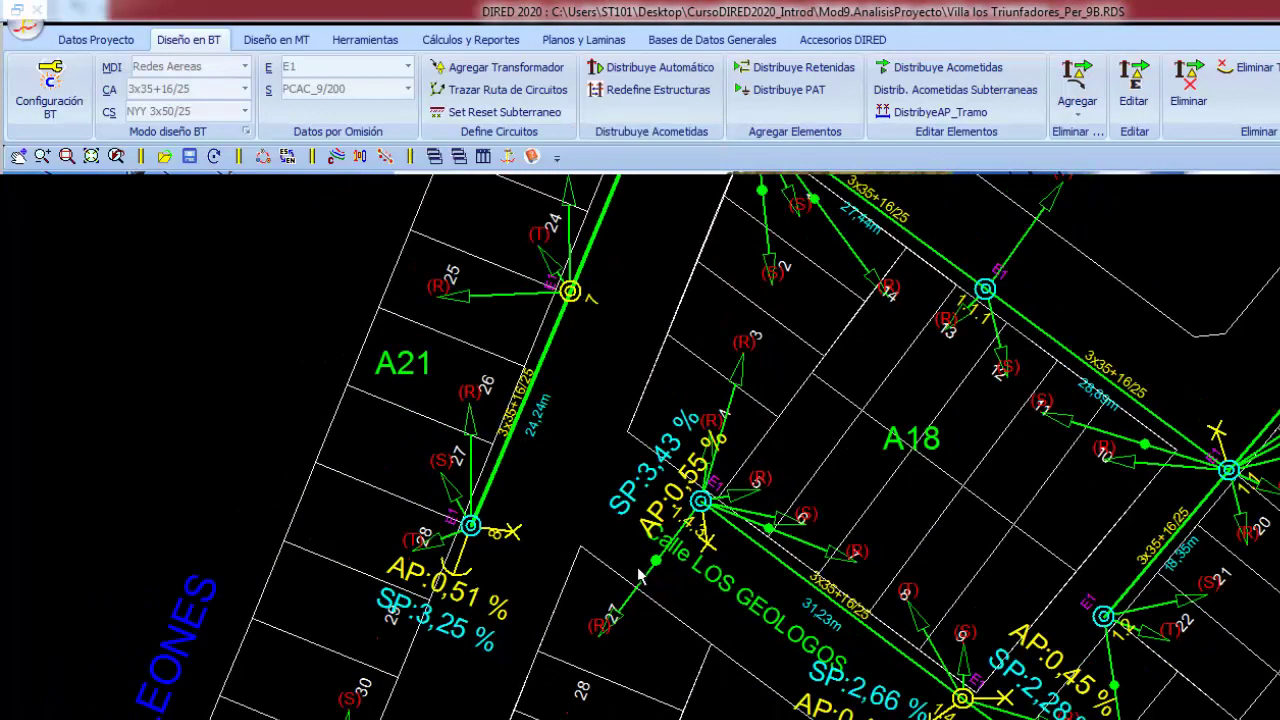
{"action": "middle_click_drag", "start_coordinate": [792, 535], "coordinate": [718, 477]}
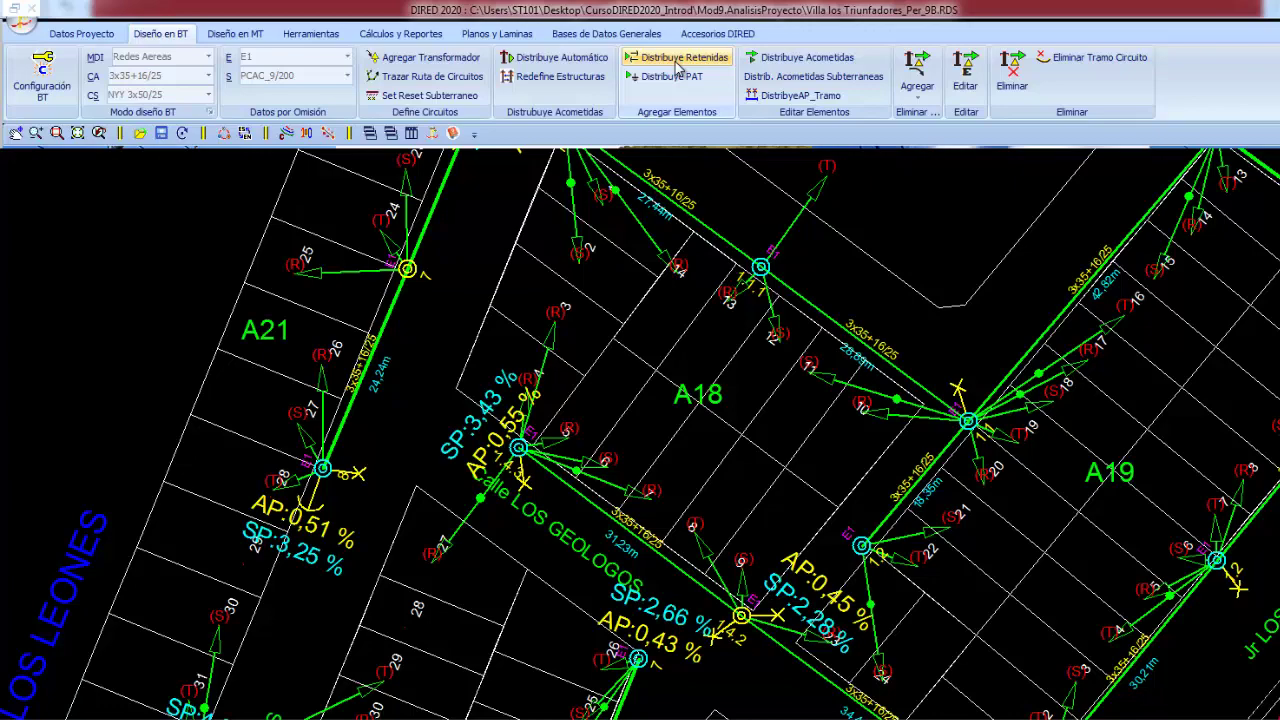
{"action": "middle_click_drag", "start_coordinate": [593, 495], "coordinate": [566, 350]}
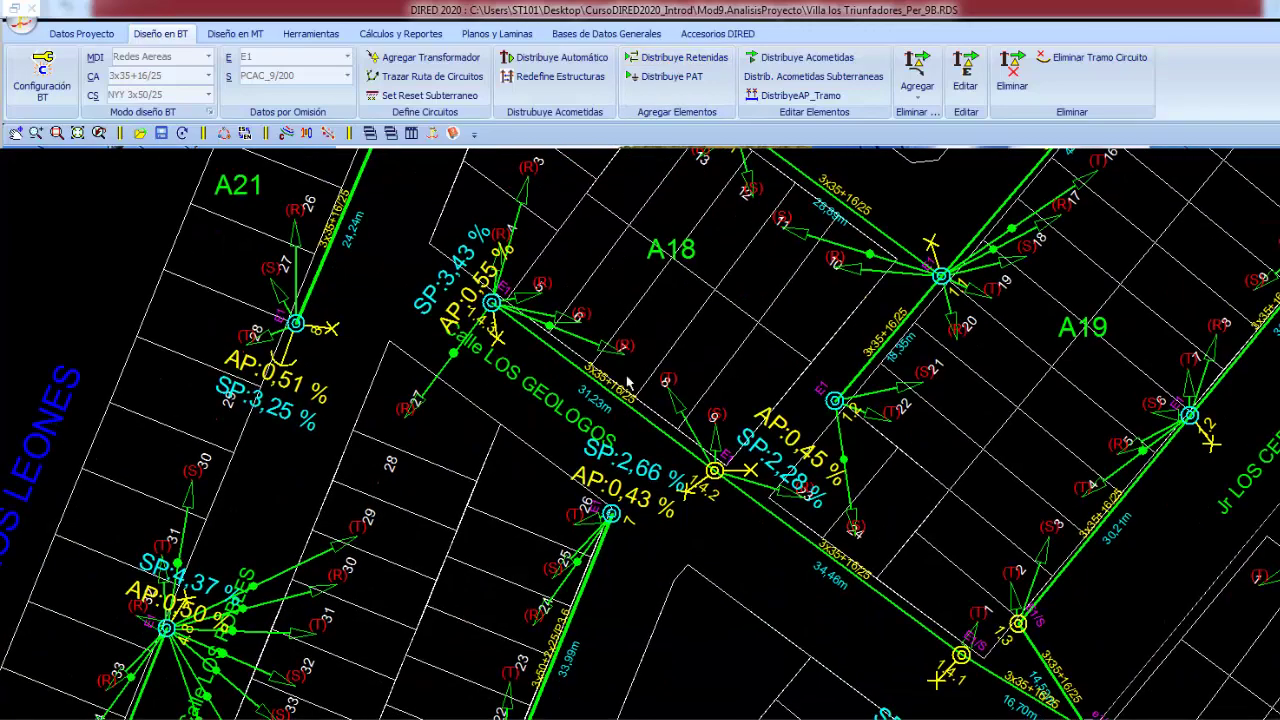
{"action": "middle_click_drag", "start_coordinate": [630, 383], "coordinate": [493, 464]}
{"action": "scroll", "coordinate": [387, 476], "scroll_direction": "up", "scroll_amount": 3}
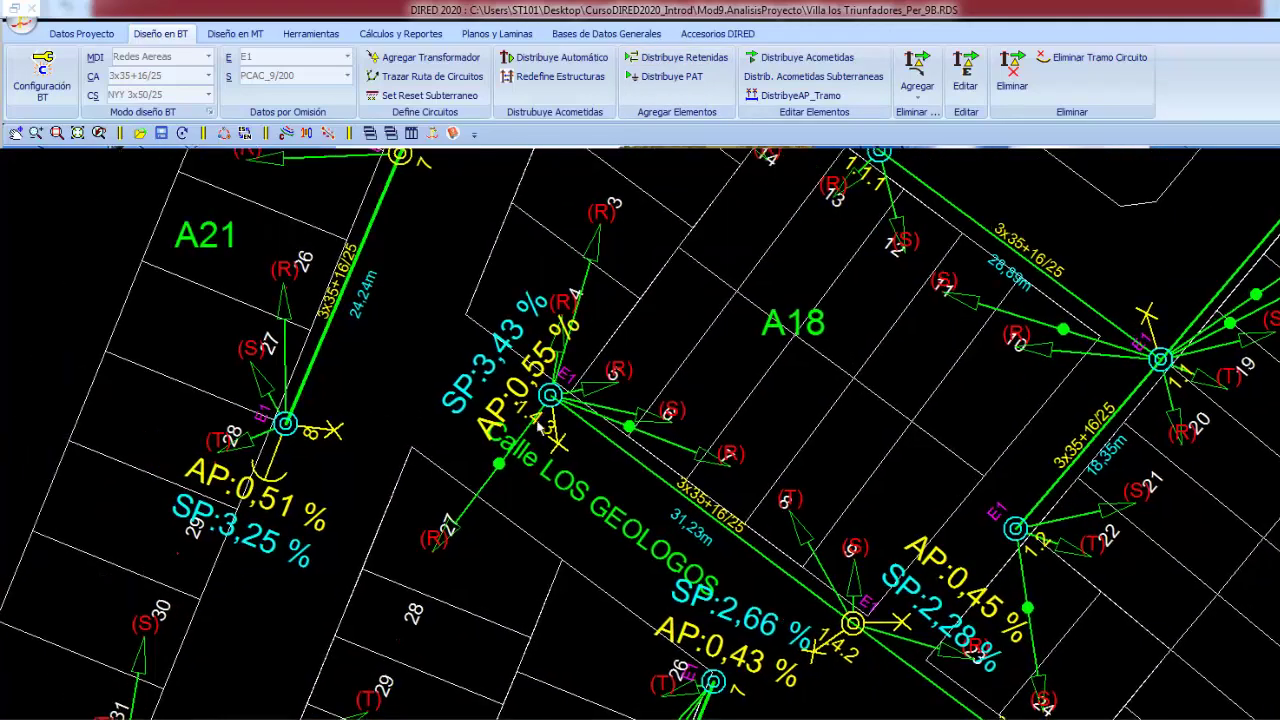
{"action": "middle_click_drag", "start_coordinate": [541, 428], "coordinate": [705, 433]}
{"action": "scroll", "coordinate": [600, 433], "scroll_direction": "up", "scroll_amount": 3}
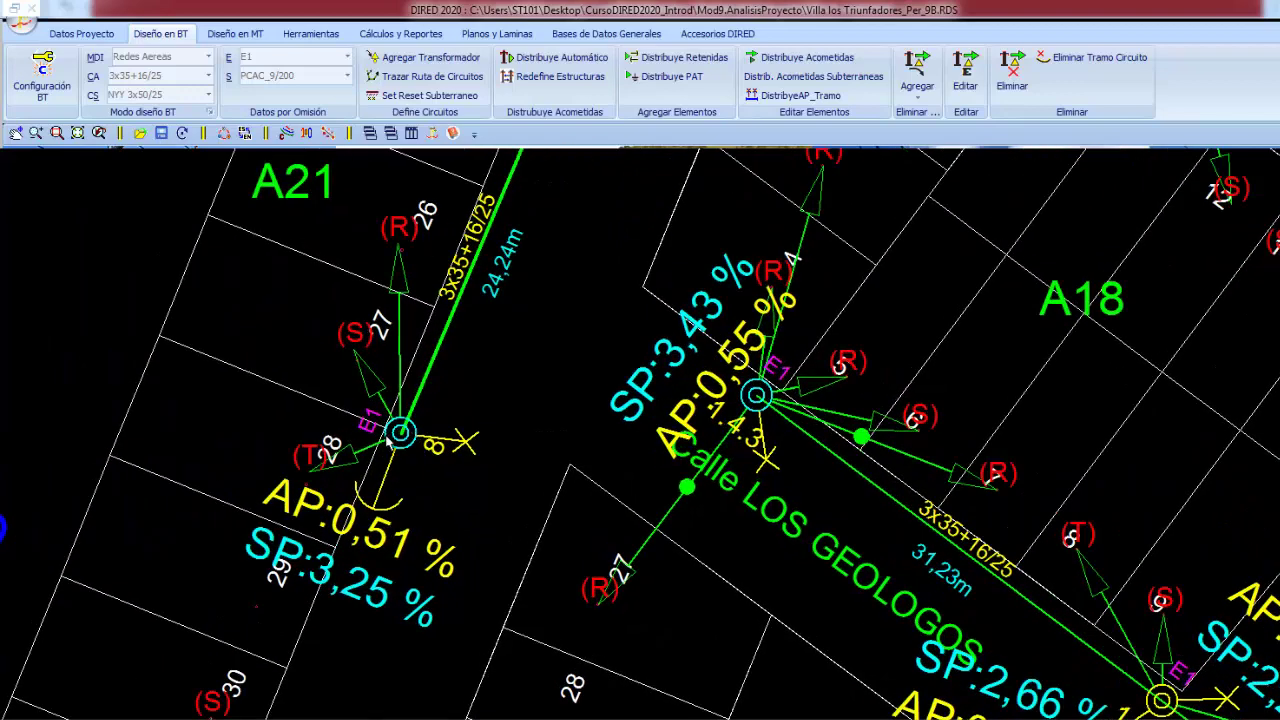
Set the A21 pole's Armado Principal to E3 and apply it
{"action": "left_click", "coordinate": [404, 436]}
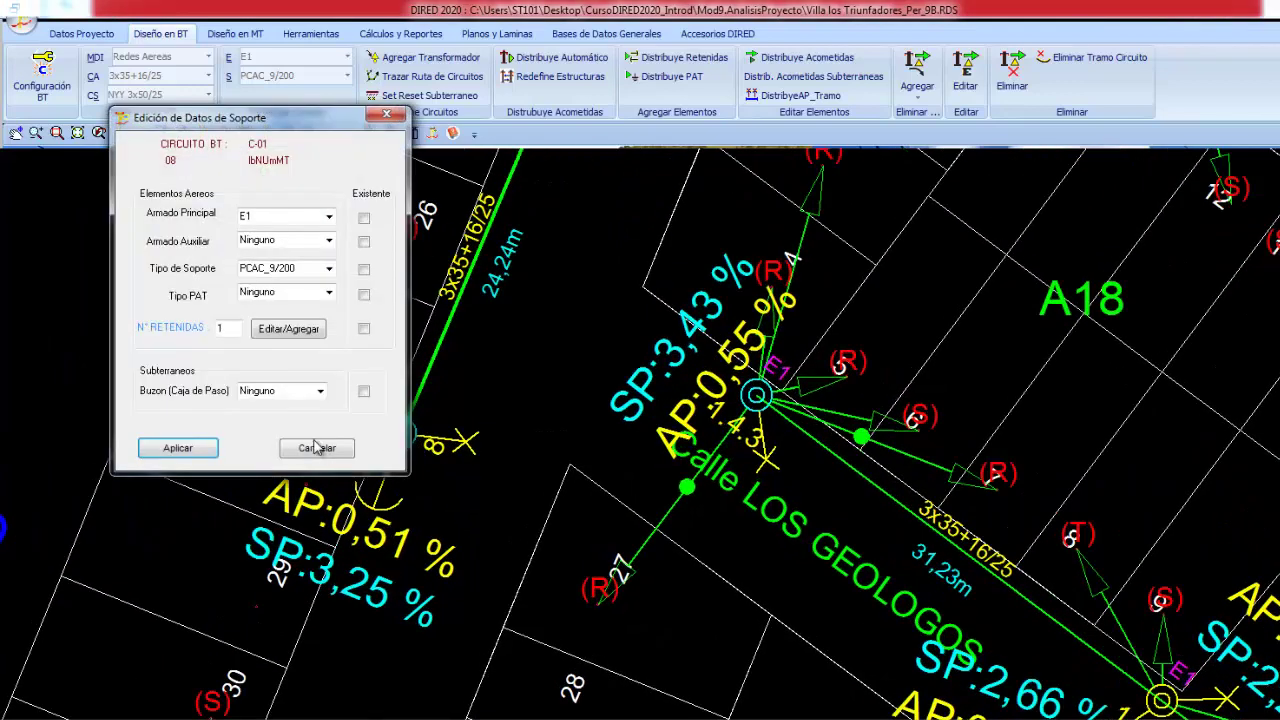
{"action": "left_click", "coordinate": [315, 446]}
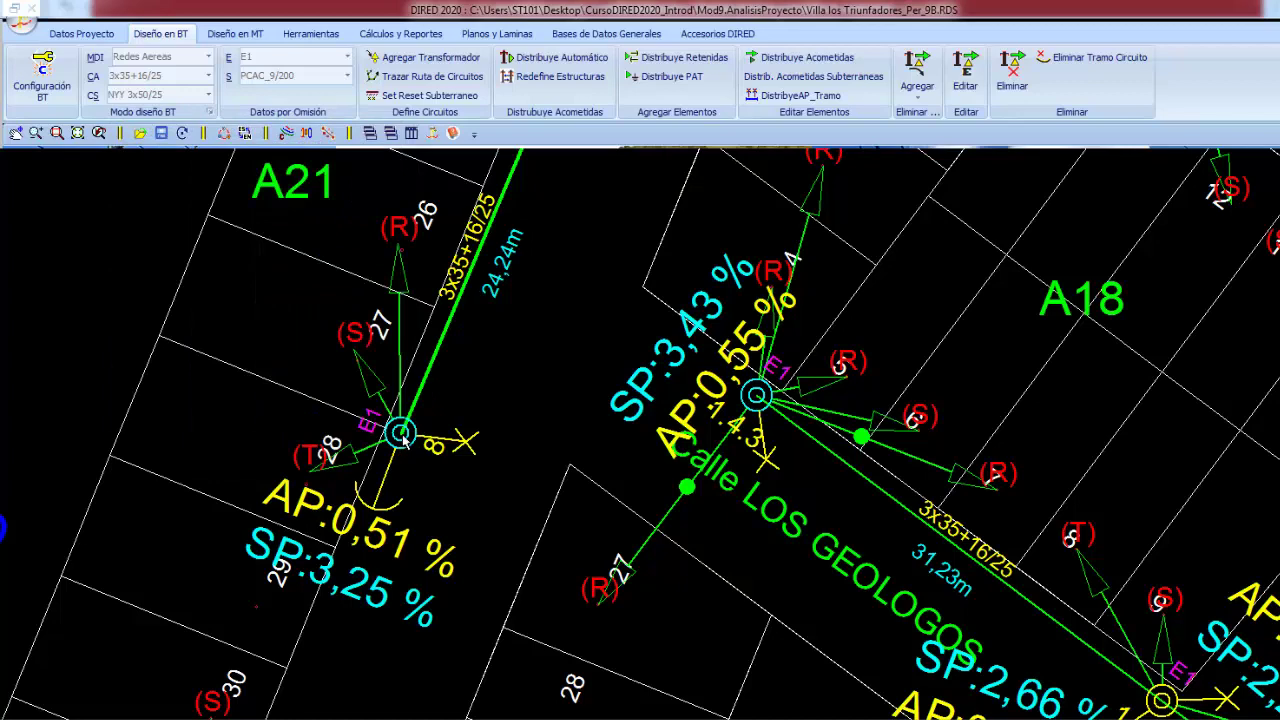
{"action": "left_click", "coordinate": [404, 436]}
{"action": "left_click", "coordinate": [350, 238]}
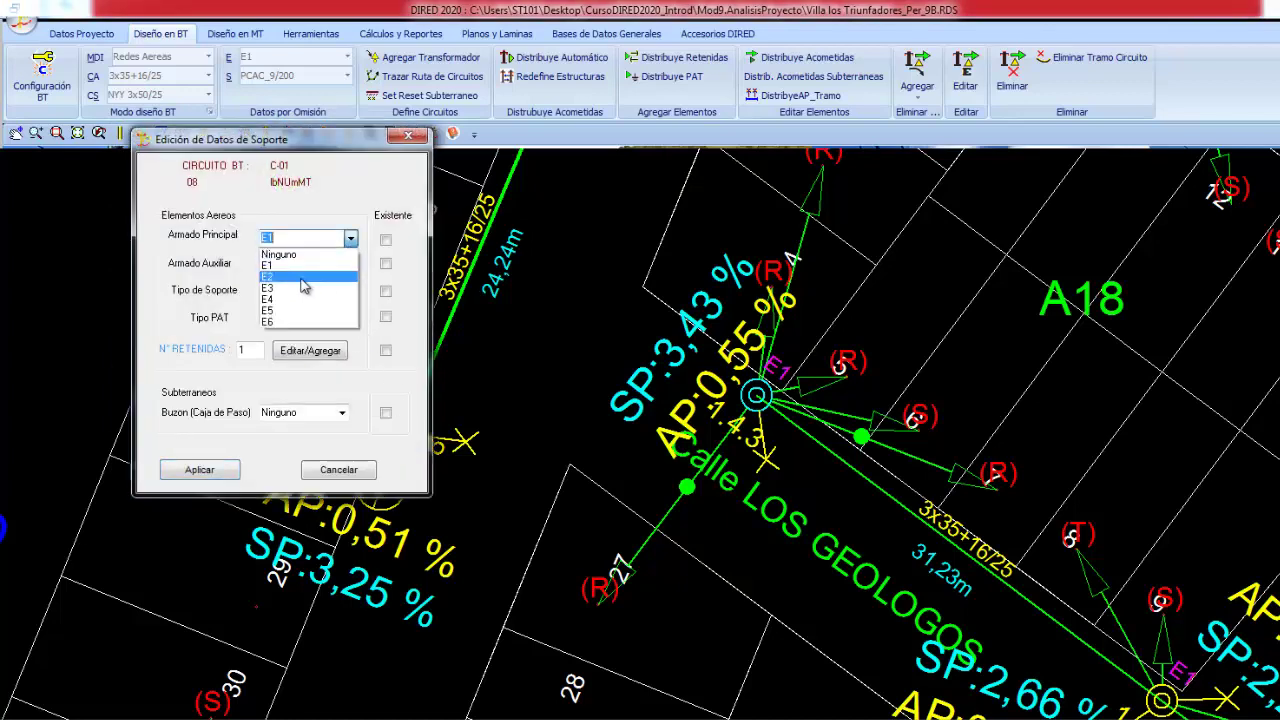
{"action": "left_click", "coordinate": [303, 288]}
{"action": "left_click", "coordinate": [211, 477]}
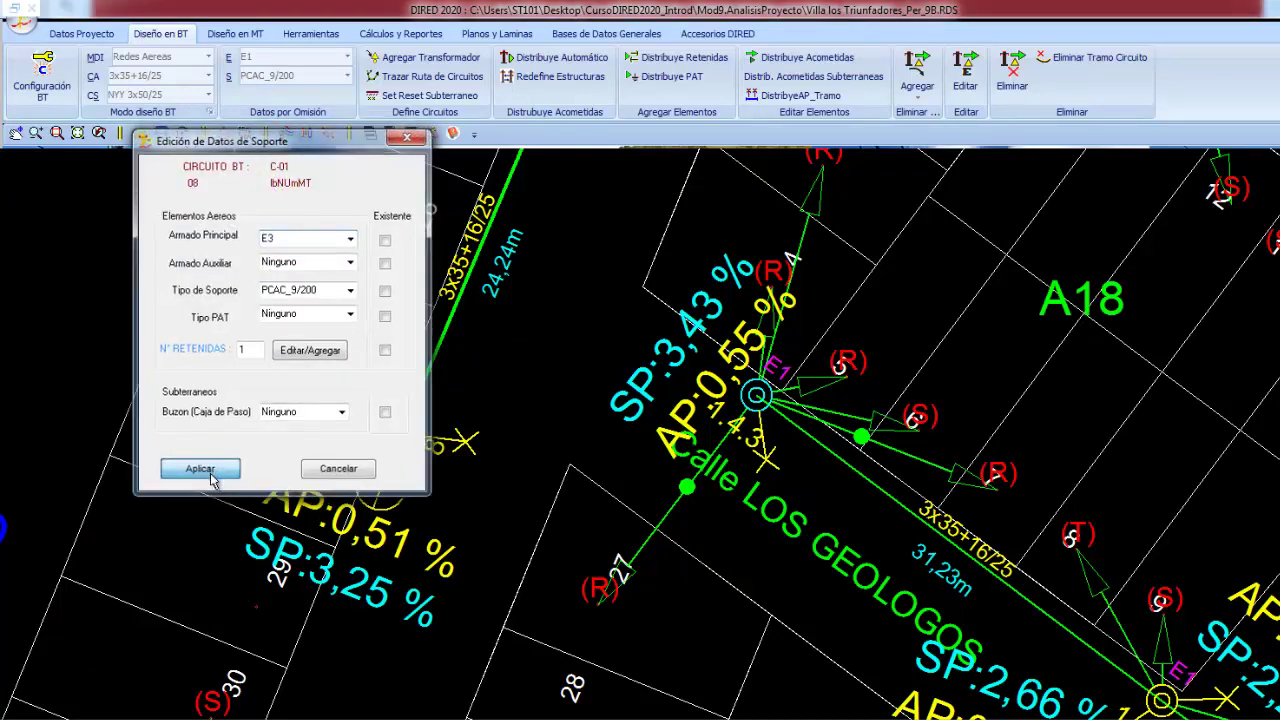
Change the same pole's Tipo de Soporte to PCAC_9/300
{"action": "left_click", "coordinate": [401, 436]}
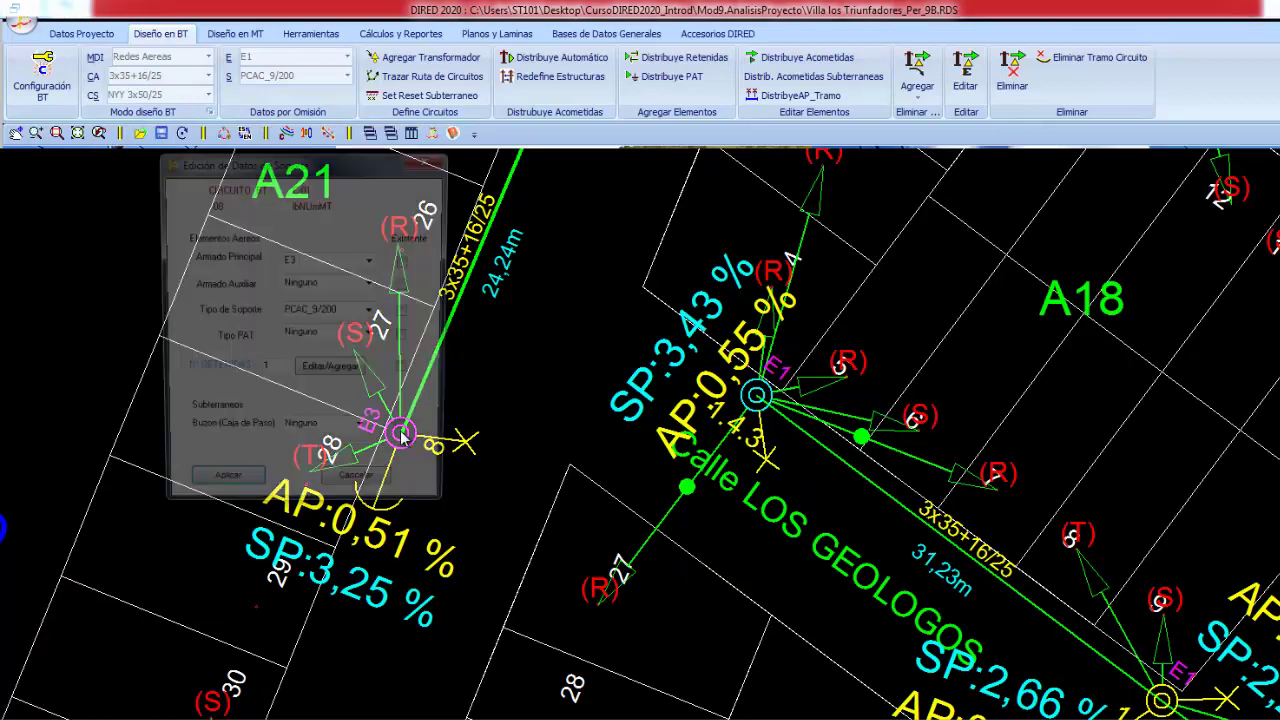
{"action": "left_click", "coordinate": [372, 312]}
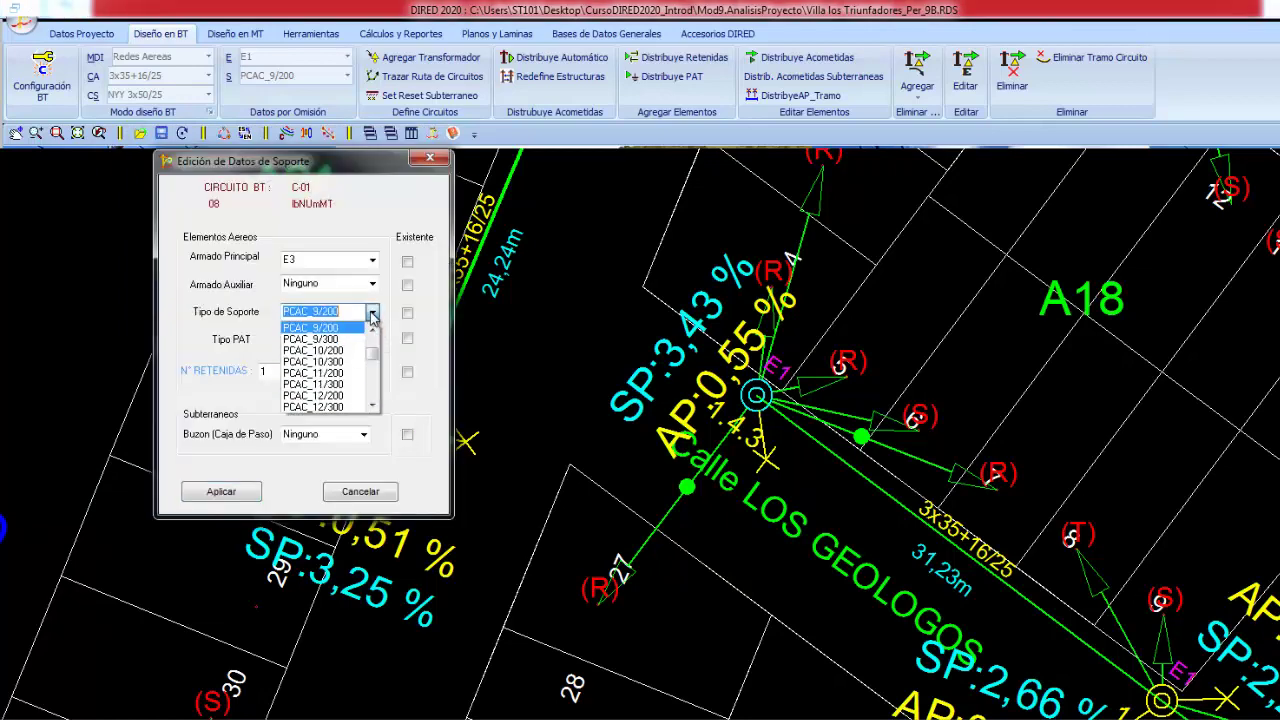
{"action": "left_click", "coordinate": [335, 345]}
{"action": "key", "text": "Return"}
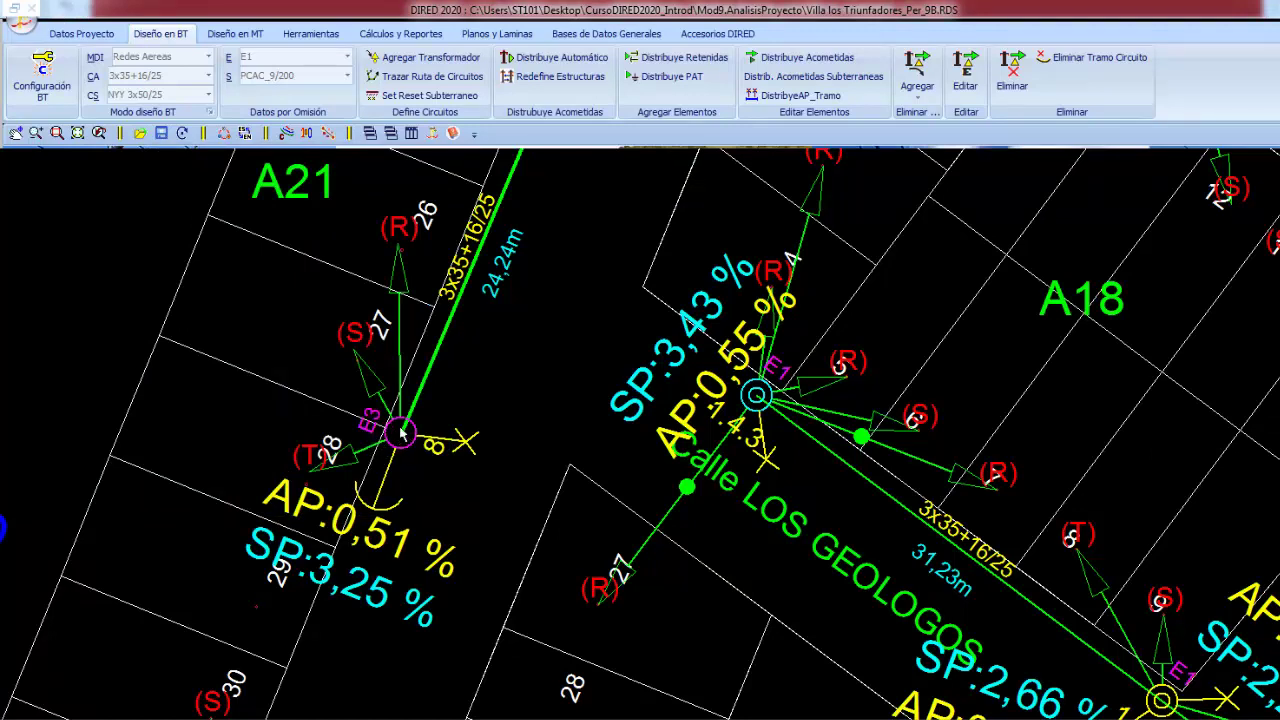
Enable Nombres de Soportes in Configuración General BT and apply
{"action": "left_click", "coordinate": [288, 135]}
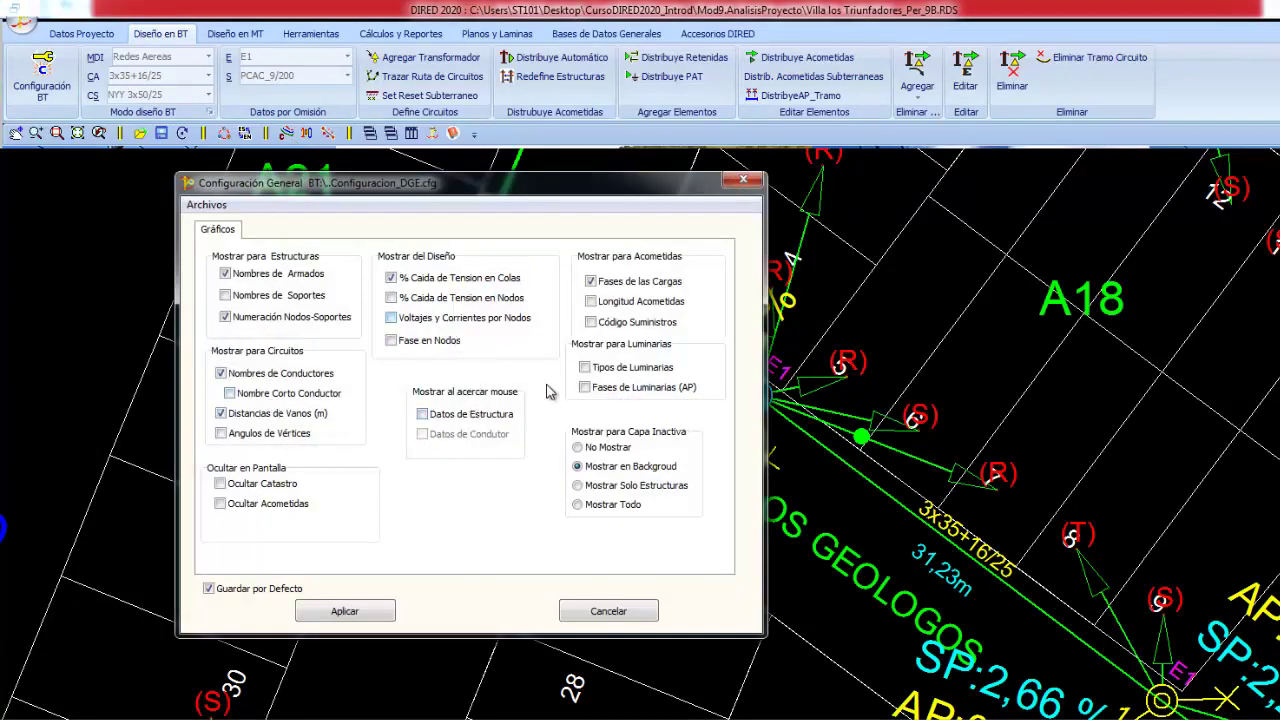
{"action": "left_click", "coordinate": [252, 298]}
{"action": "left_click", "coordinate": [330, 612]}
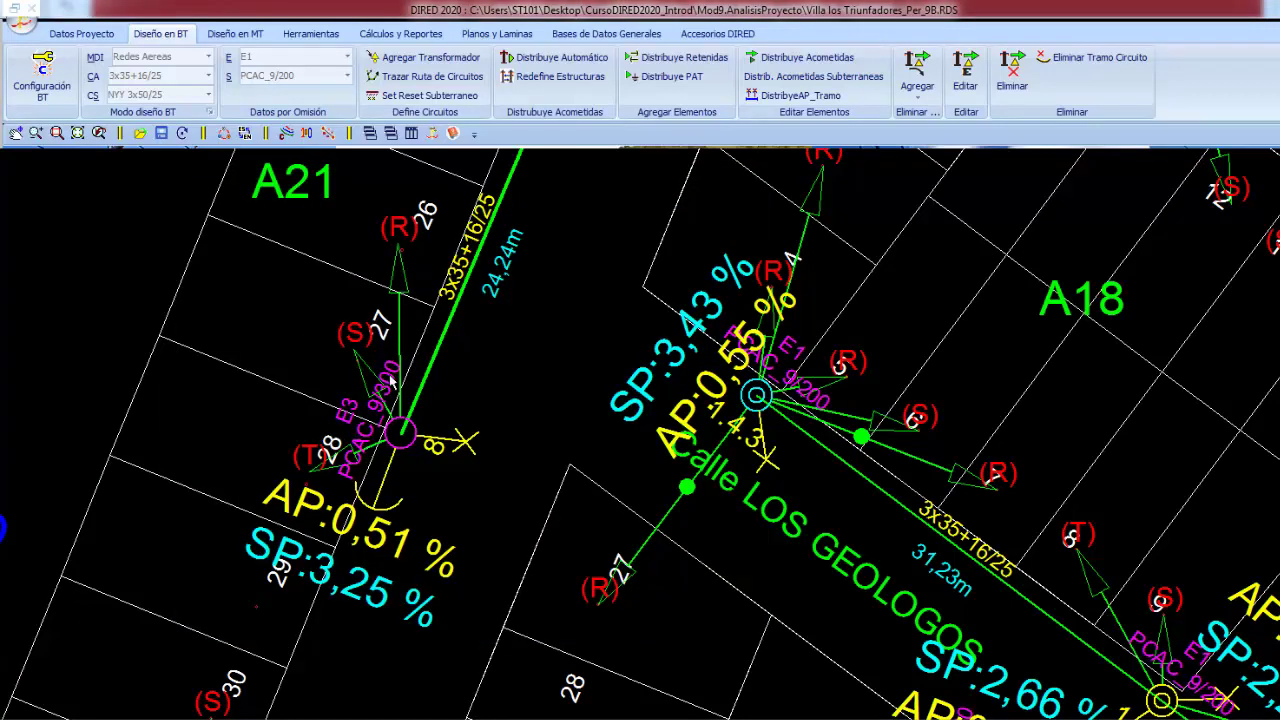
Zoom out and pan the plan to review support names around Taller EL MECANICO and SE-01
{"action": "scroll", "coordinate": [437, 449], "scroll_direction": "down", "scroll_amount": 1}
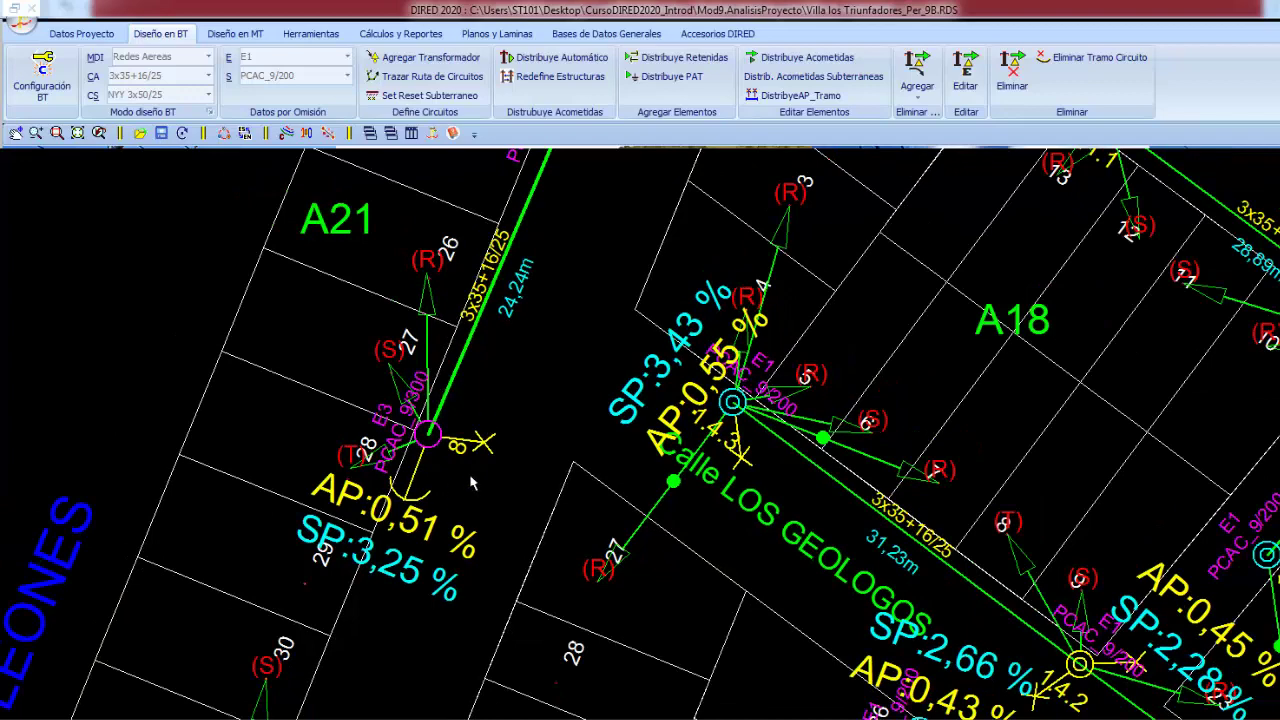
{"action": "scroll", "coordinate": [473, 484], "scroll_direction": "down", "scroll_amount": 1}
{"action": "scroll", "coordinate": [473, 484], "scroll_direction": "down", "scroll_amount": 1}
{"action": "scroll", "coordinate": [510, 506], "scroll_direction": "down", "scroll_amount": 1}
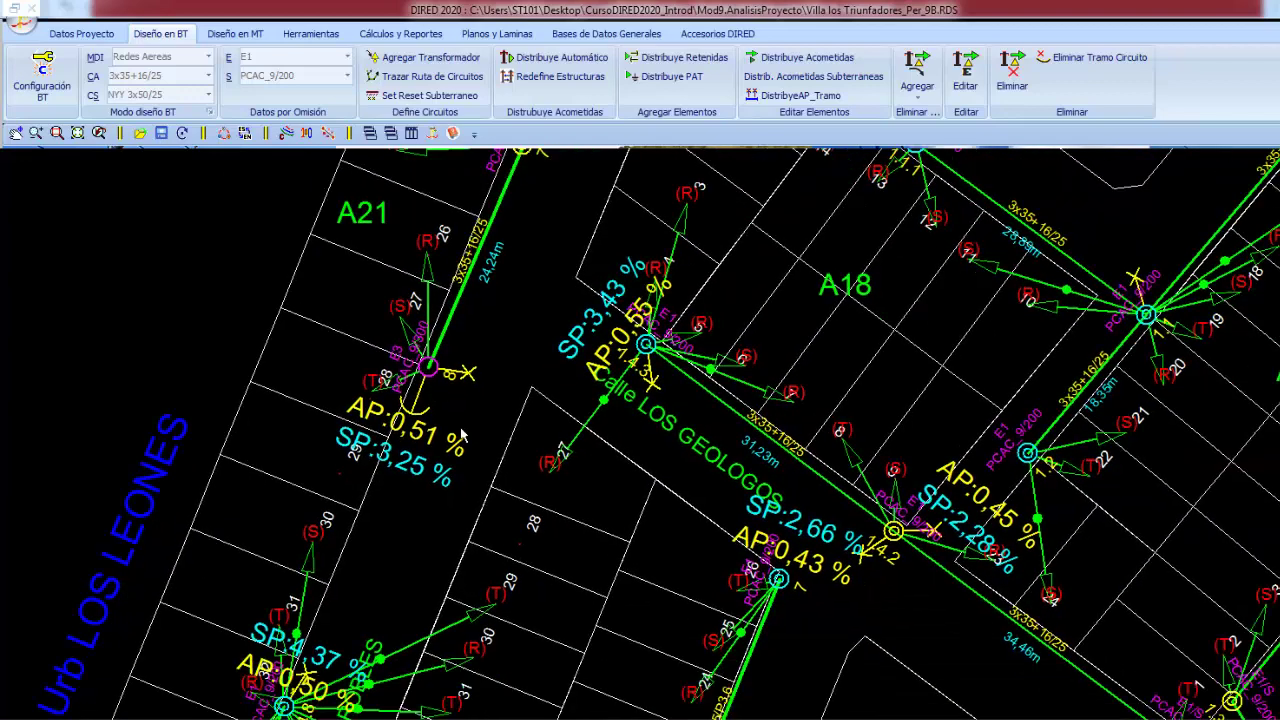
{"action": "middle_click_drag", "start_coordinate": [465, 524], "coordinate": [400, 448]}
{"action": "scroll", "coordinate": [440, 475], "scroll_direction": "down", "scroll_amount": 1}
{"action": "scroll", "coordinate": [463, 488], "scroll_direction": "down", "scroll_amount": 1}
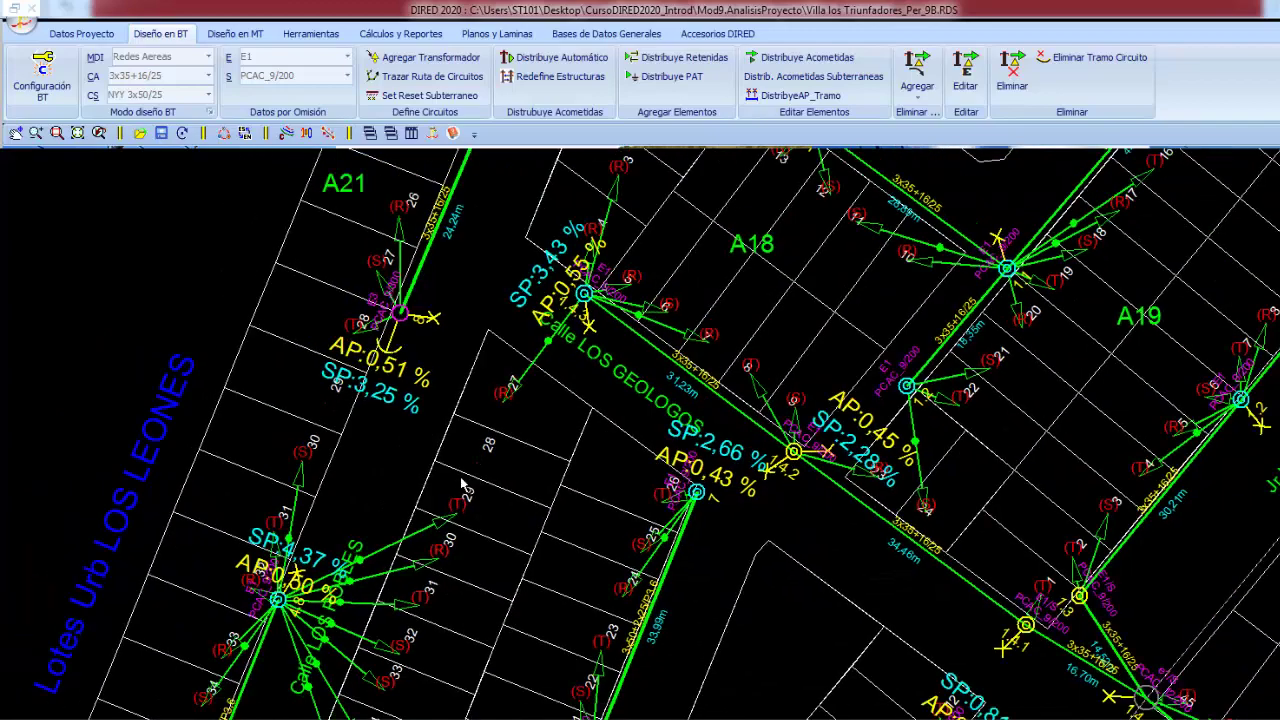
{"action": "scroll", "coordinate": [450, 488], "scroll_direction": "down", "scroll_amount": 1}
{"action": "middle_click_drag", "start_coordinate": [455, 497], "coordinate": [419, 525]}
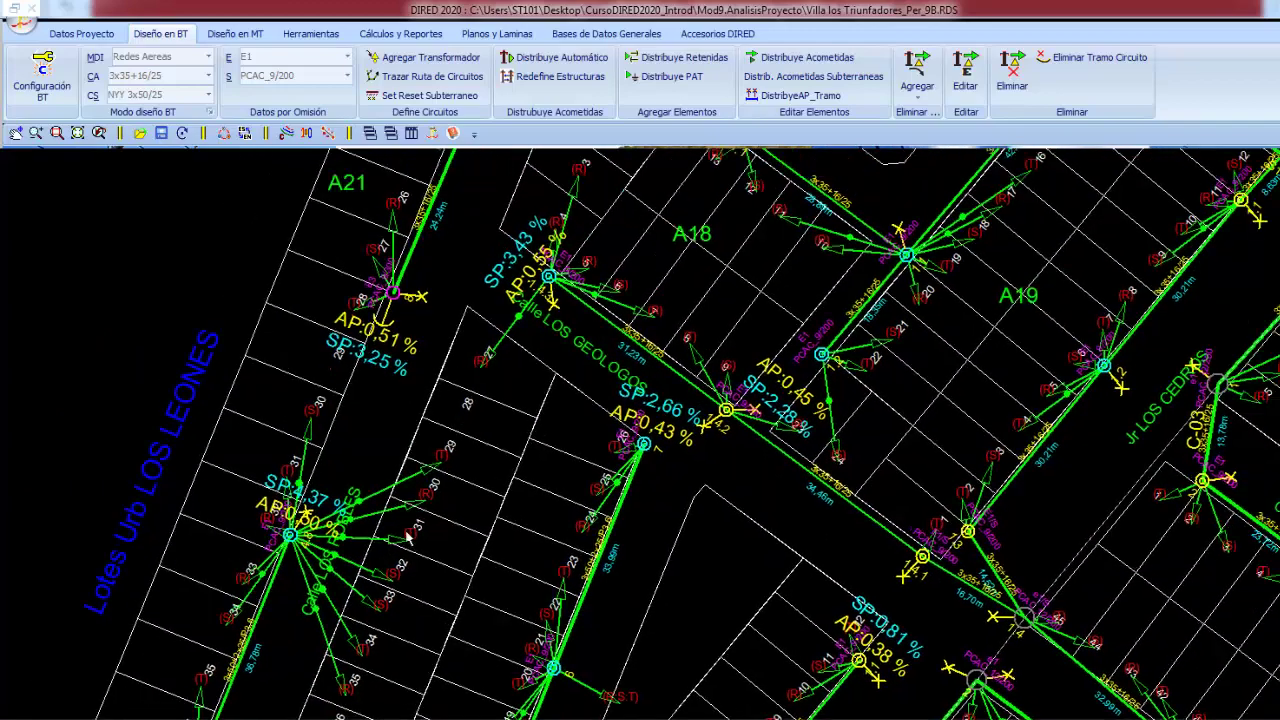
{"action": "scroll", "coordinate": [415, 535], "scroll_direction": "down", "scroll_amount": 1}
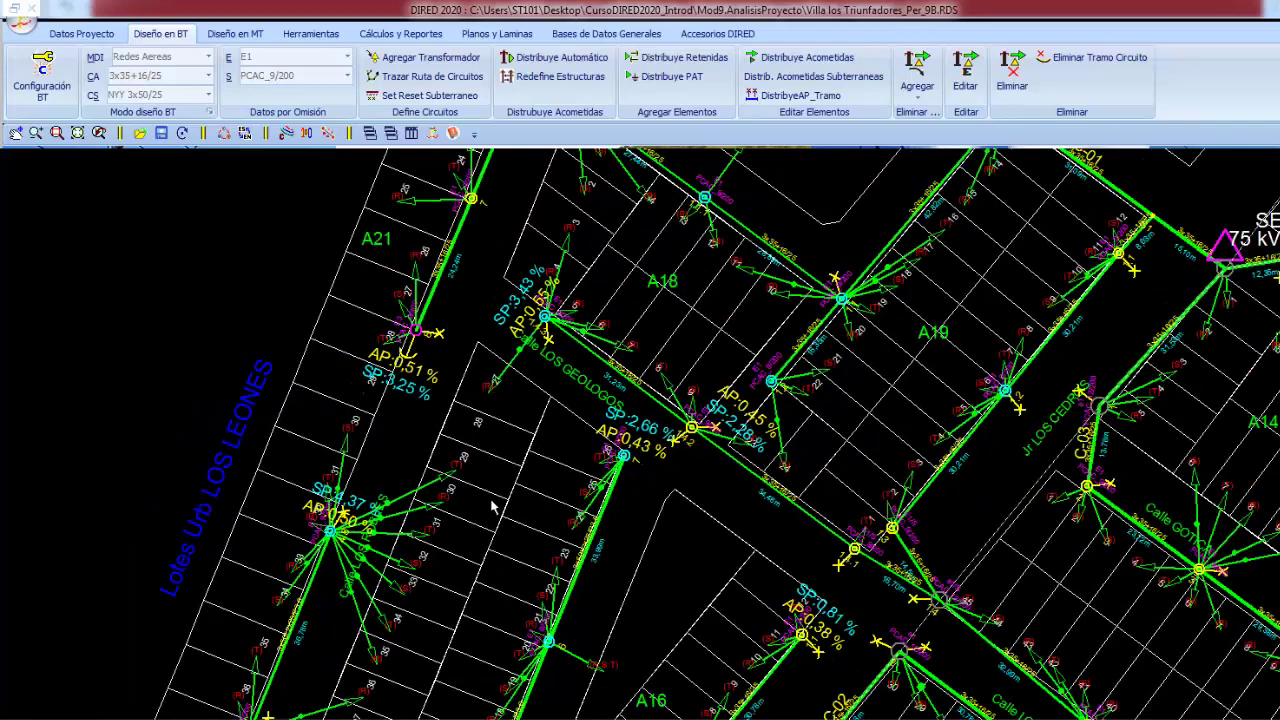
{"action": "middle_click_drag", "start_coordinate": [491, 508], "coordinate": [484, 535]}
{"action": "middle_click_drag", "start_coordinate": [542, 418], "coordinate": [524, 492]}
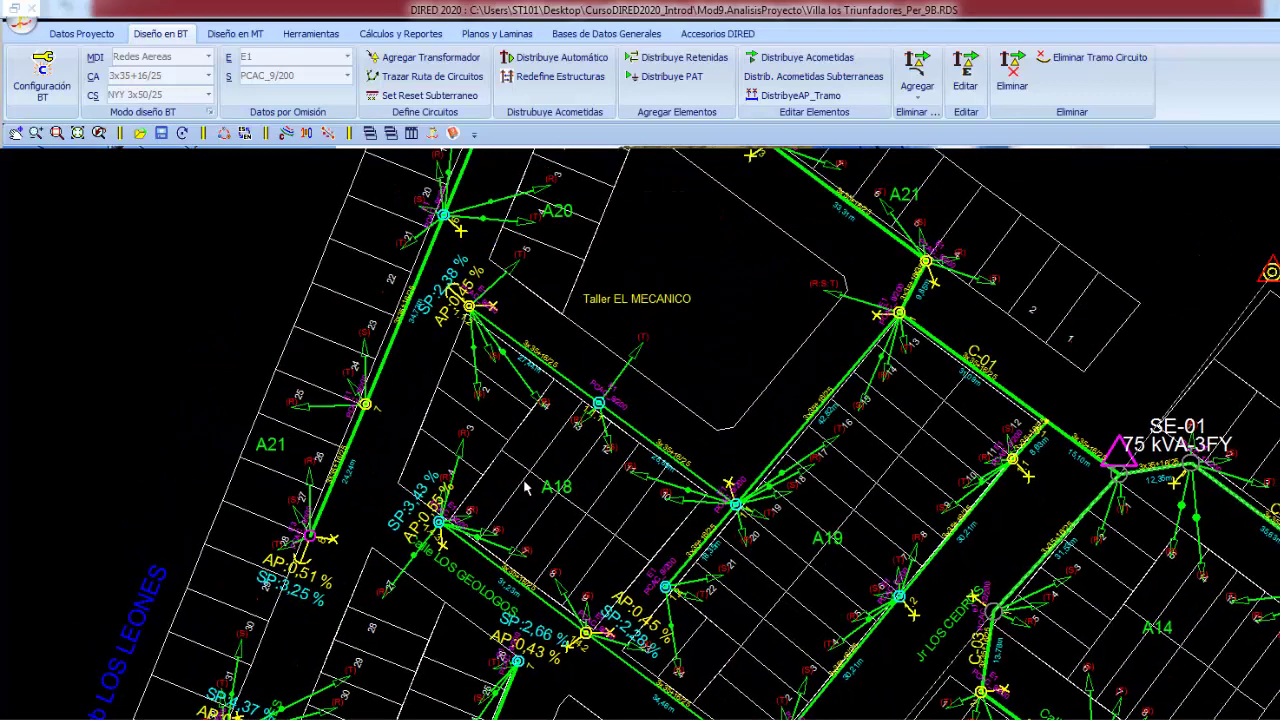
{"action": "scroll", "coordinate": [570, 452], "scroll_direction": "up", "scroll_amount": 1}
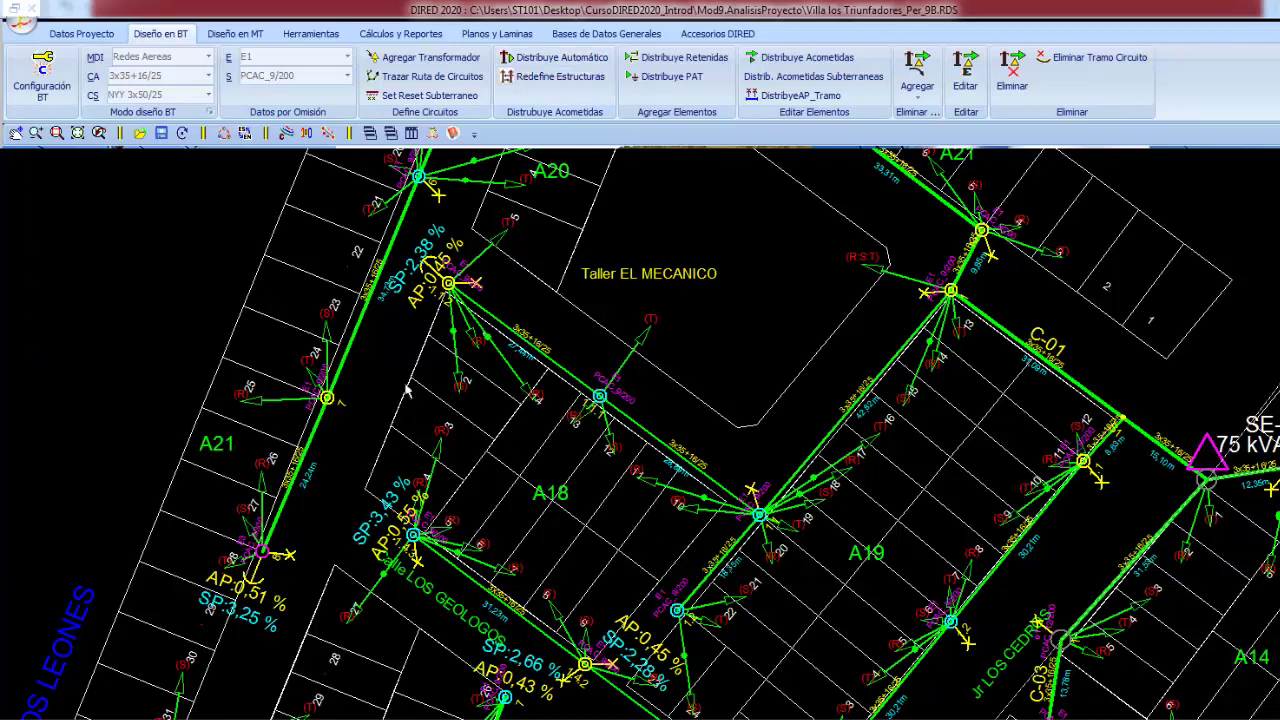
{"action": "left_click", "coordinate": [286, 133]}
{"action": "left_click", "coordinate": [115, 362]}
{"action": "left_click", "coordinate": [184, 466]}
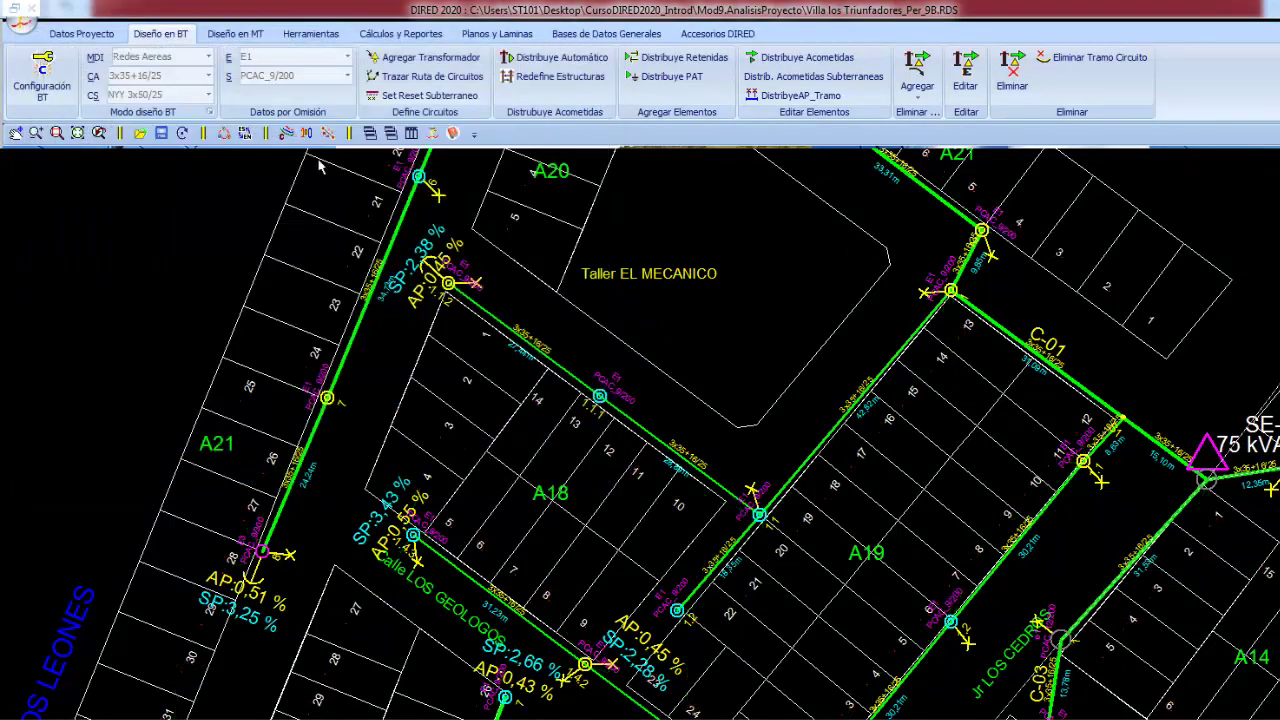
{"action": "left_click", "coordinate": [286, 133]}
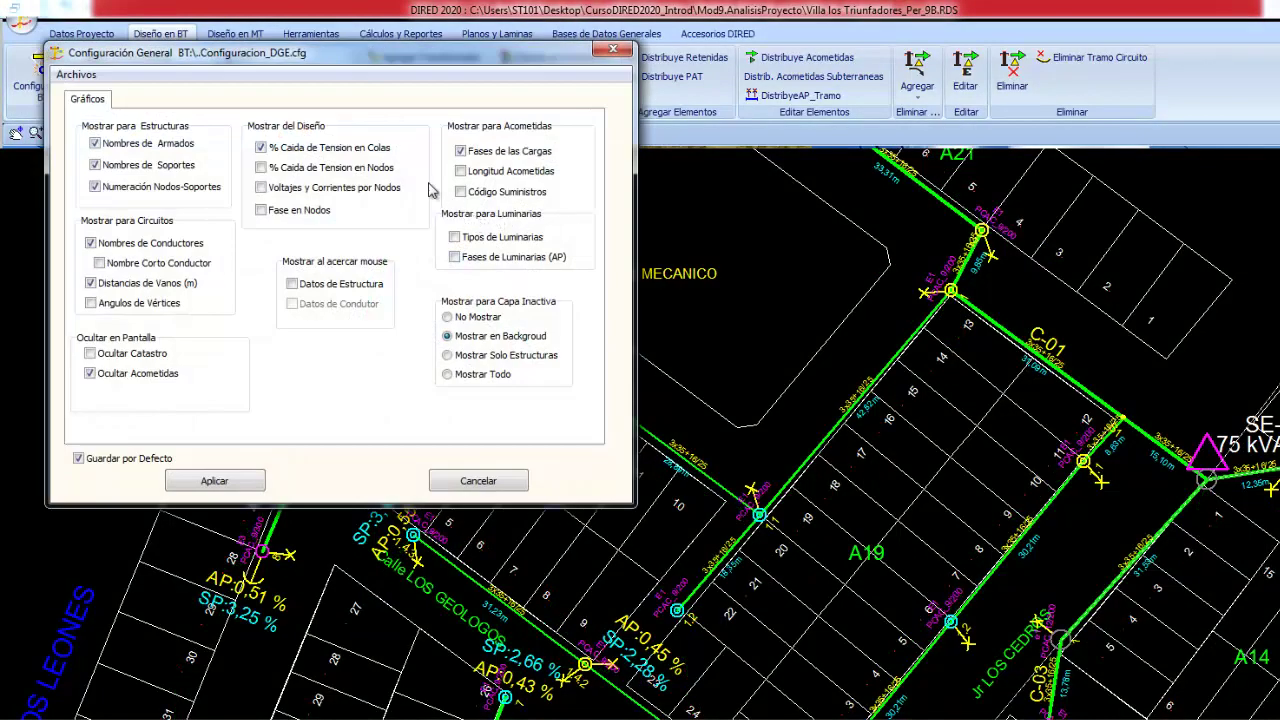
{"action": "left_click", "coordinate": [261, 147]}
{"action": "left_click", "coordinate": [214, 481]}
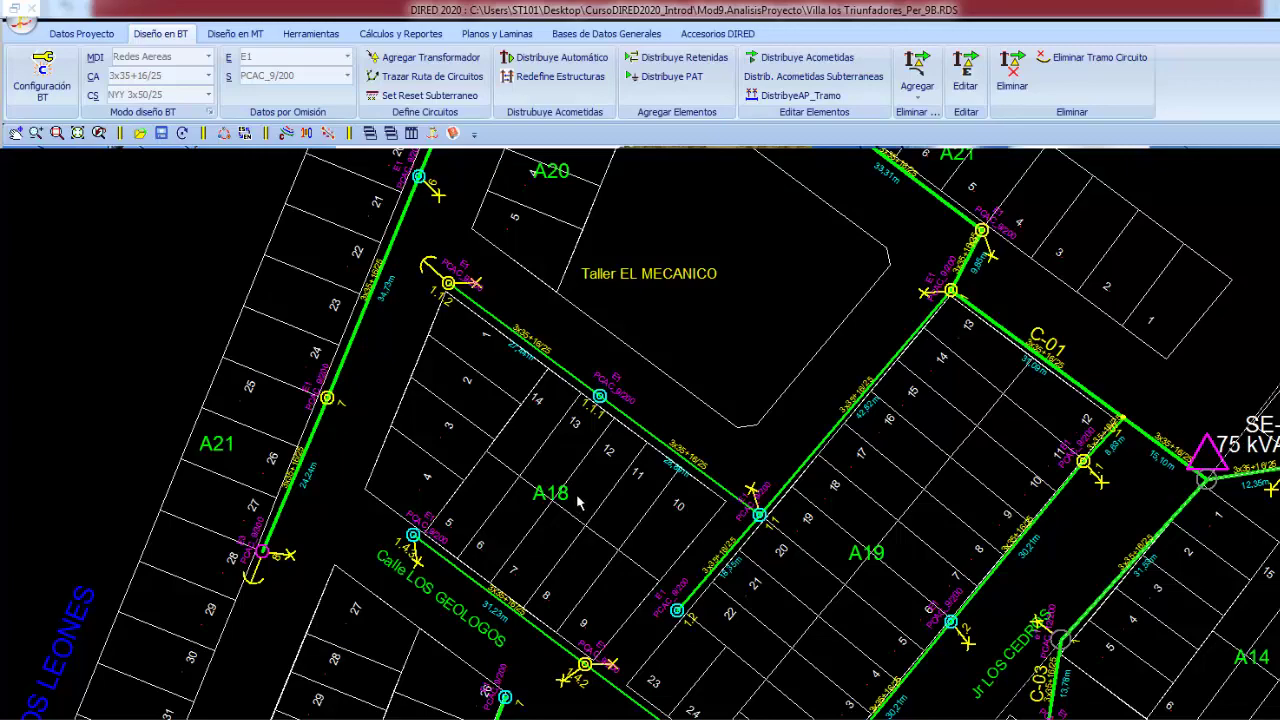
{"action": "middle_click_drag", "start_coordinate": [717, 424], "coordinate": [629, 426]}
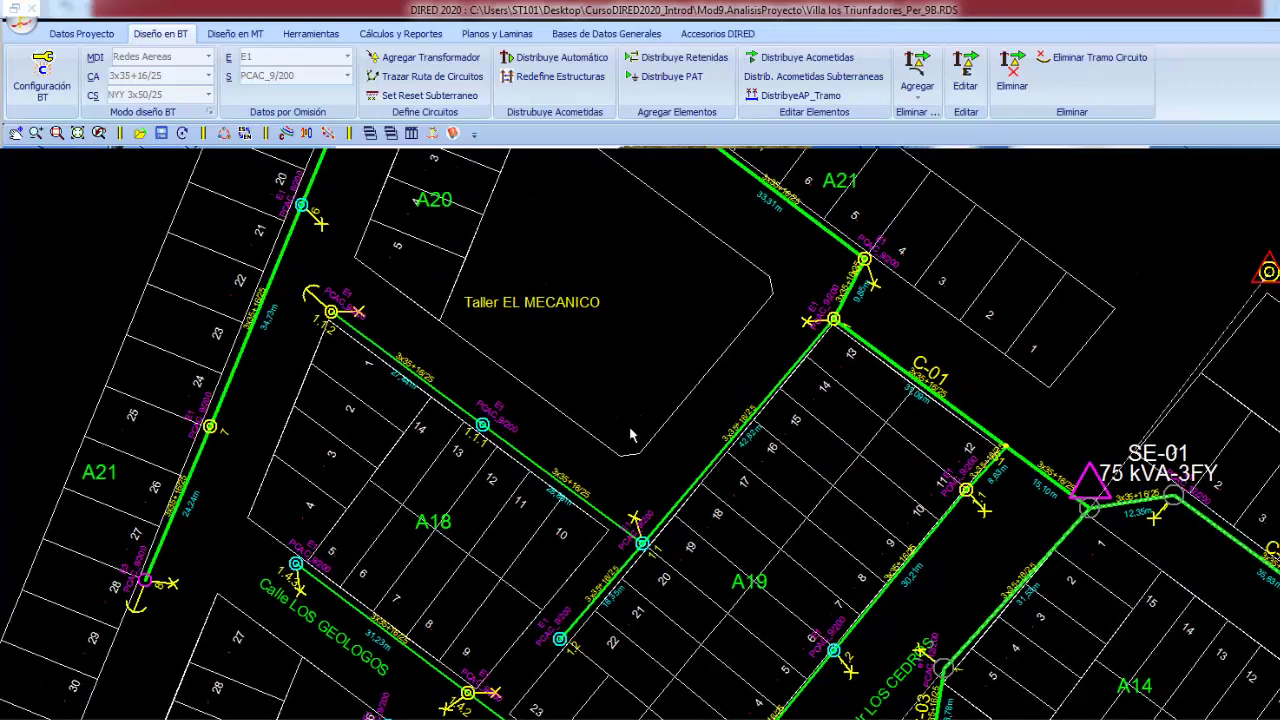
{"action": "scroll", "coordinate": [629, 425], "scroll_direction": "down", "scroll_amount": 1}
{"action": "middle_click_drag", "start_coordinate": [633, 376], "coordinate": [602, 376]}
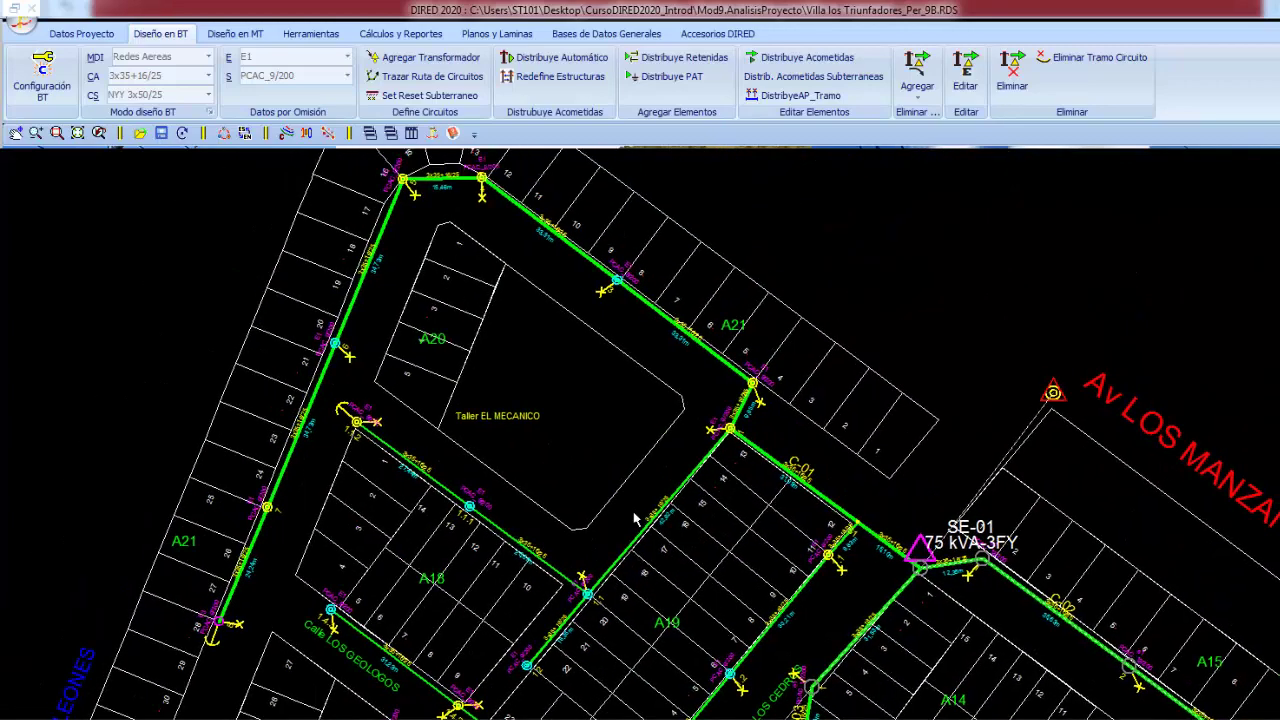
{"action": "middle_click_drag", "start_coordinate": [596, 535], "coordinate": [611, 474]}
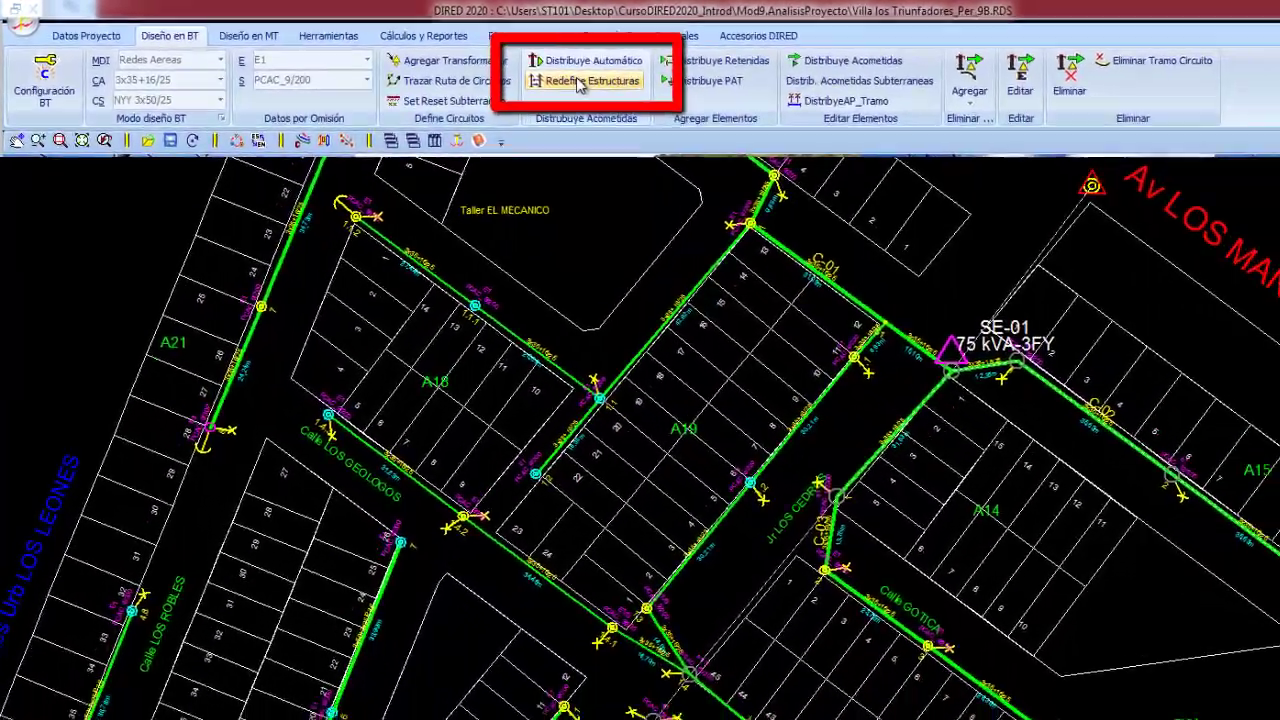
In Redefine Estructuras, choose Todo el Proyecto and enable the 20,00 short-span threshold
{"action": "left_click", "coordinate": [725, 103]}
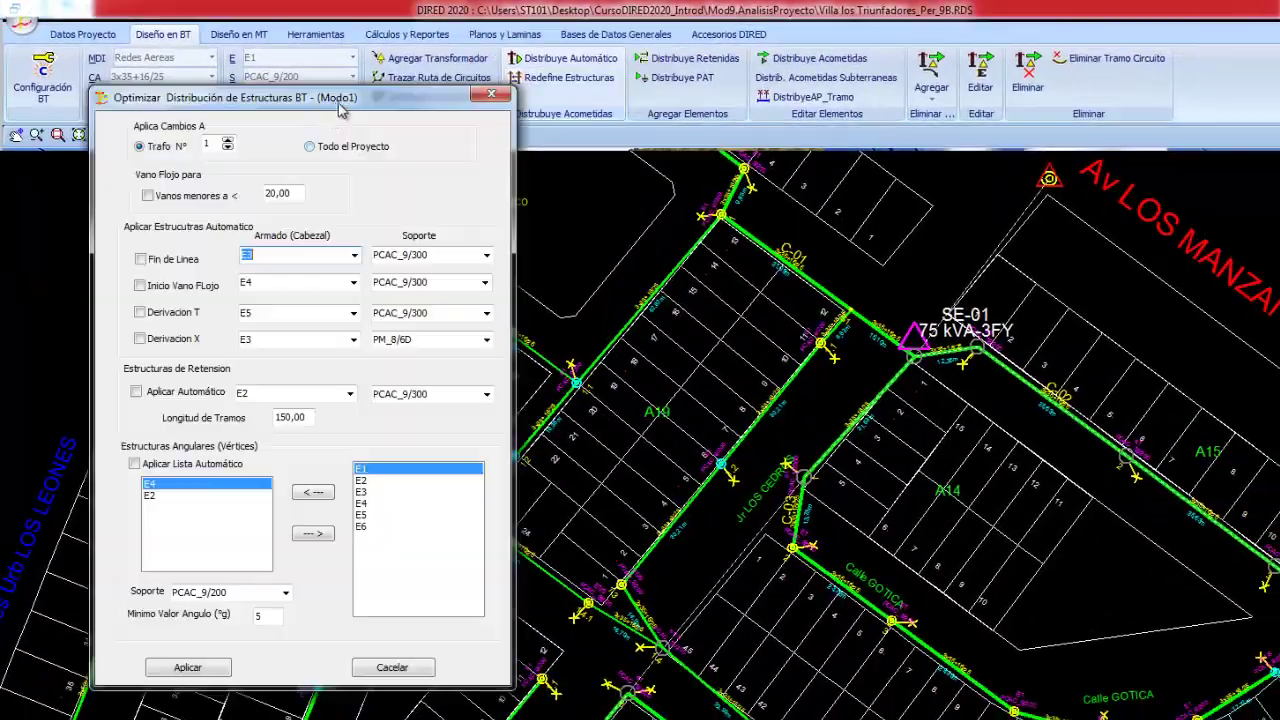
{"action": "left_click_drag", "start_coordinate": [714, 72], "coordinate": [742, 60]}
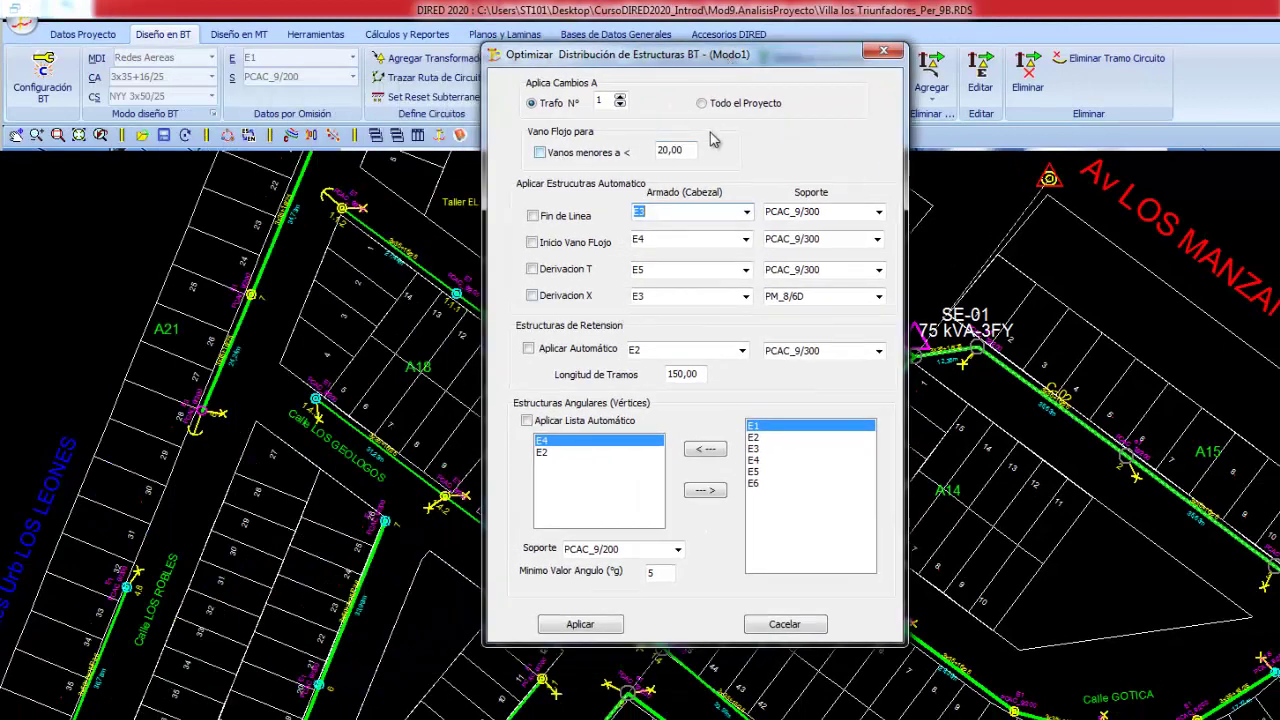
{"action": "left_click", "coordinate": [711, 107]}
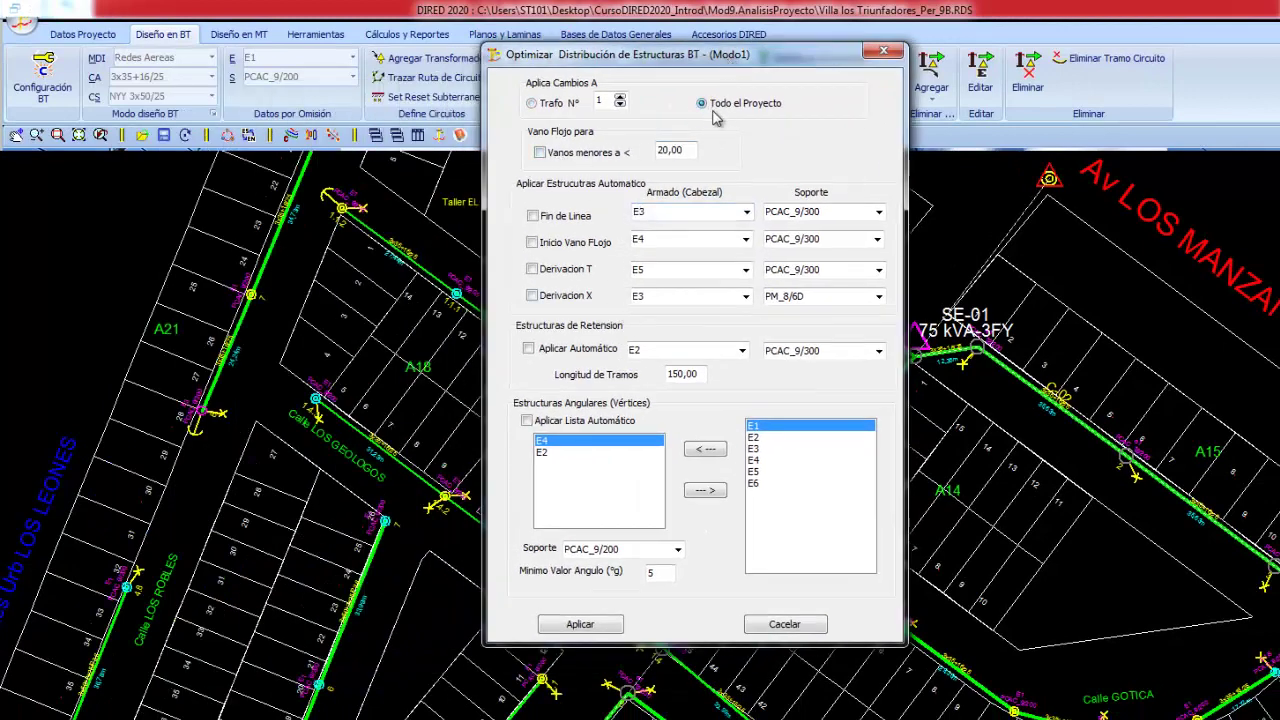
{"action": "left_click", "coordinate": [557, 155]}
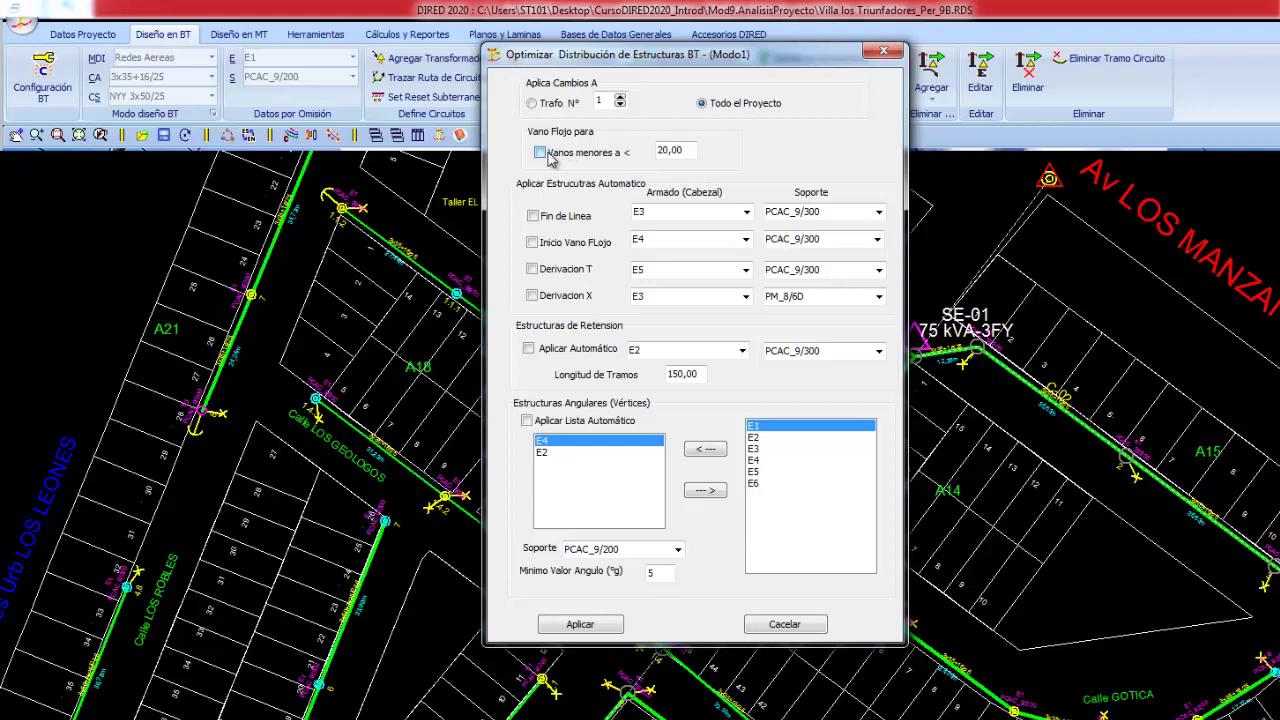
{"action": "double_click", "coordinate": [683, 150]}
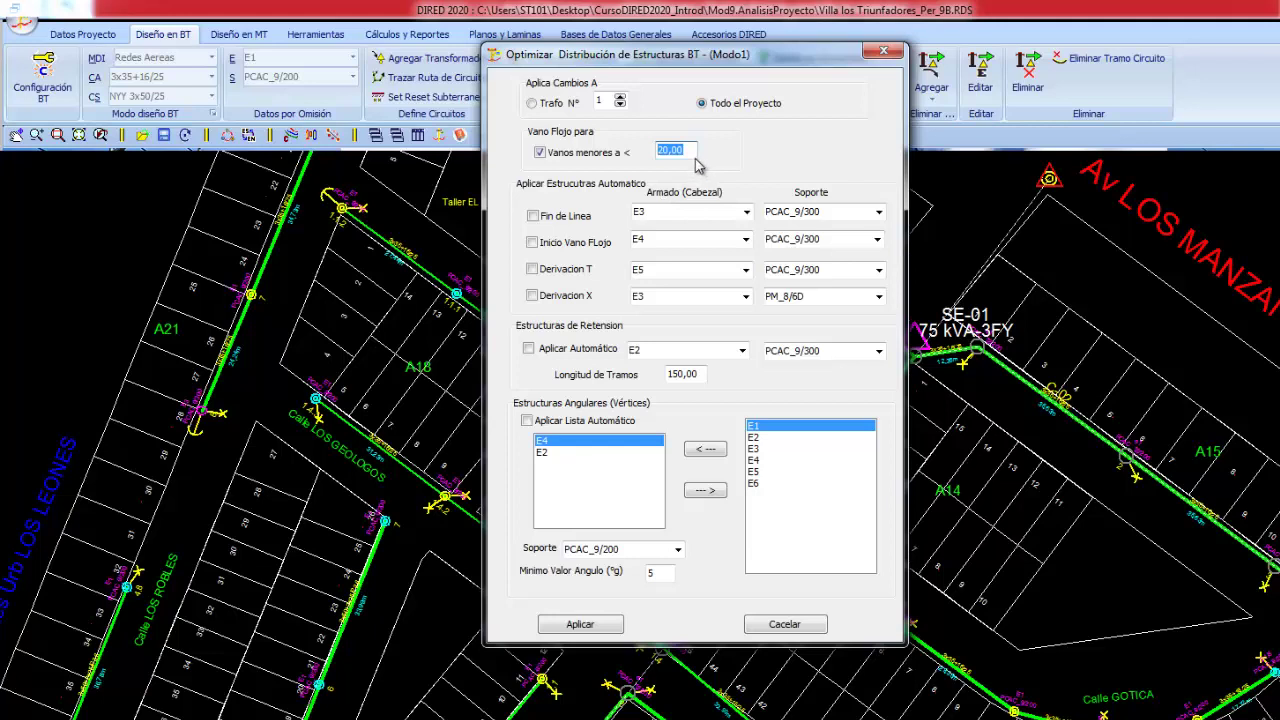
Enable end-of-line structures as E3 on PCAC_9/300 supports
{"action": "left_click", "coordinate": [562, 222]}
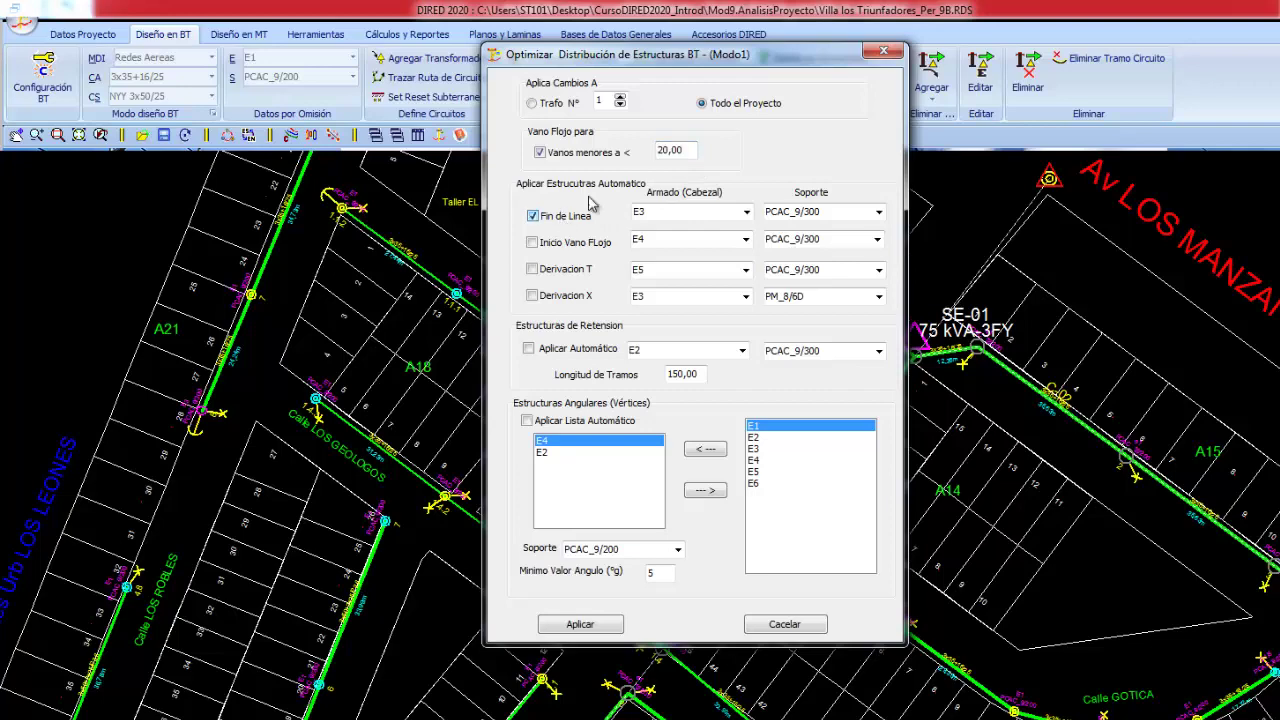
{"action": "left_click_drag", "start_coordinate": [698, 55], "coordinate": [630, 48]}
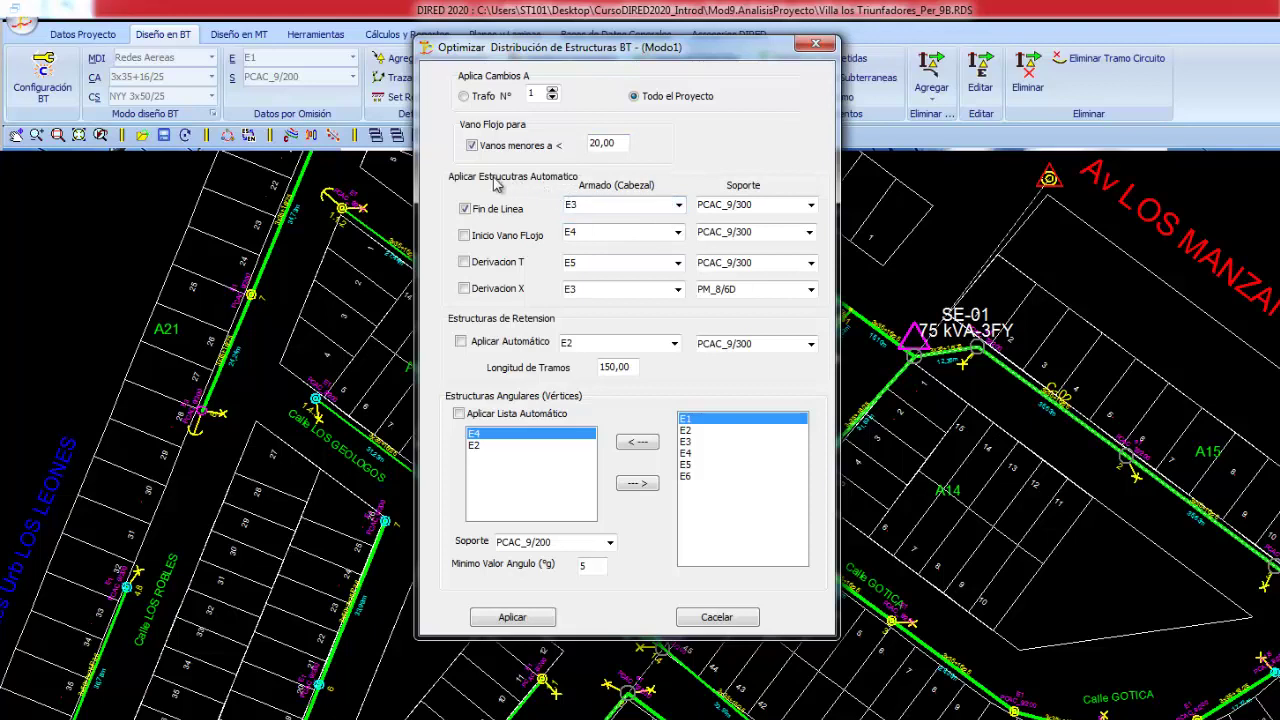
{"action": "left_click", "coordinate": [679, 208]}
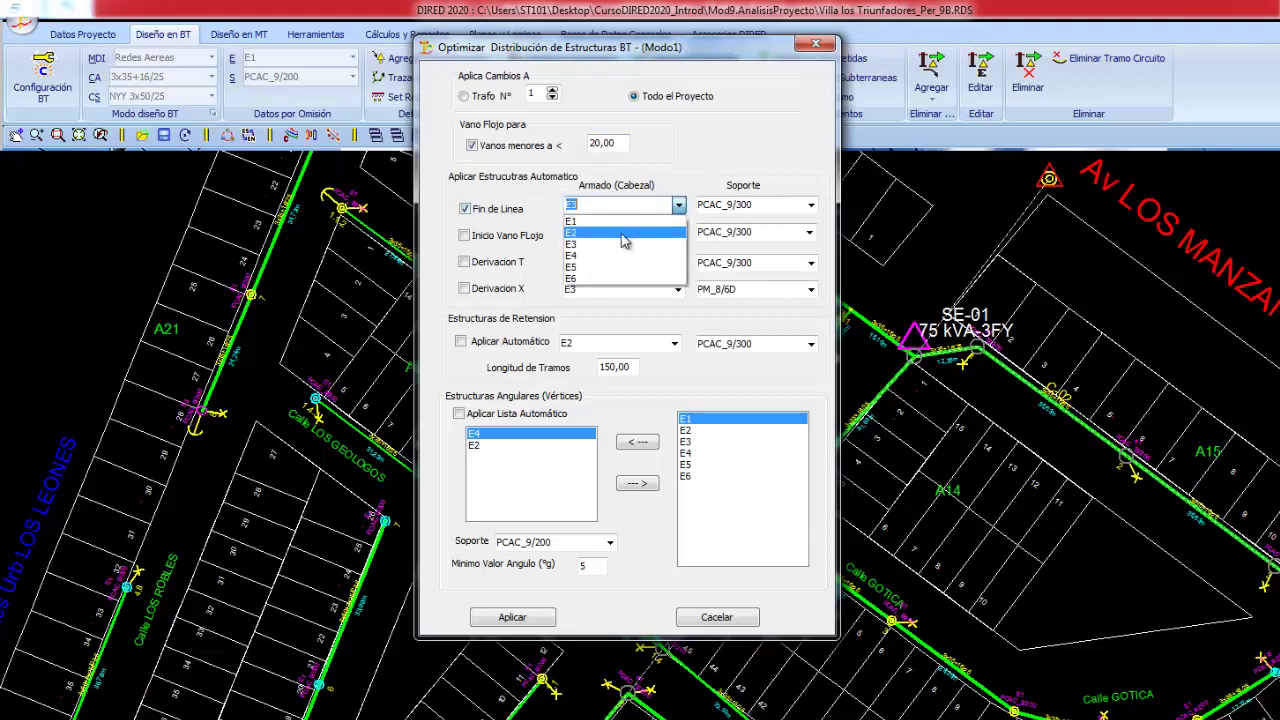
{"action": "left_click", "coordinate": [607, 249]}
{"action": "left_click", "coordinate": [808, 206]}
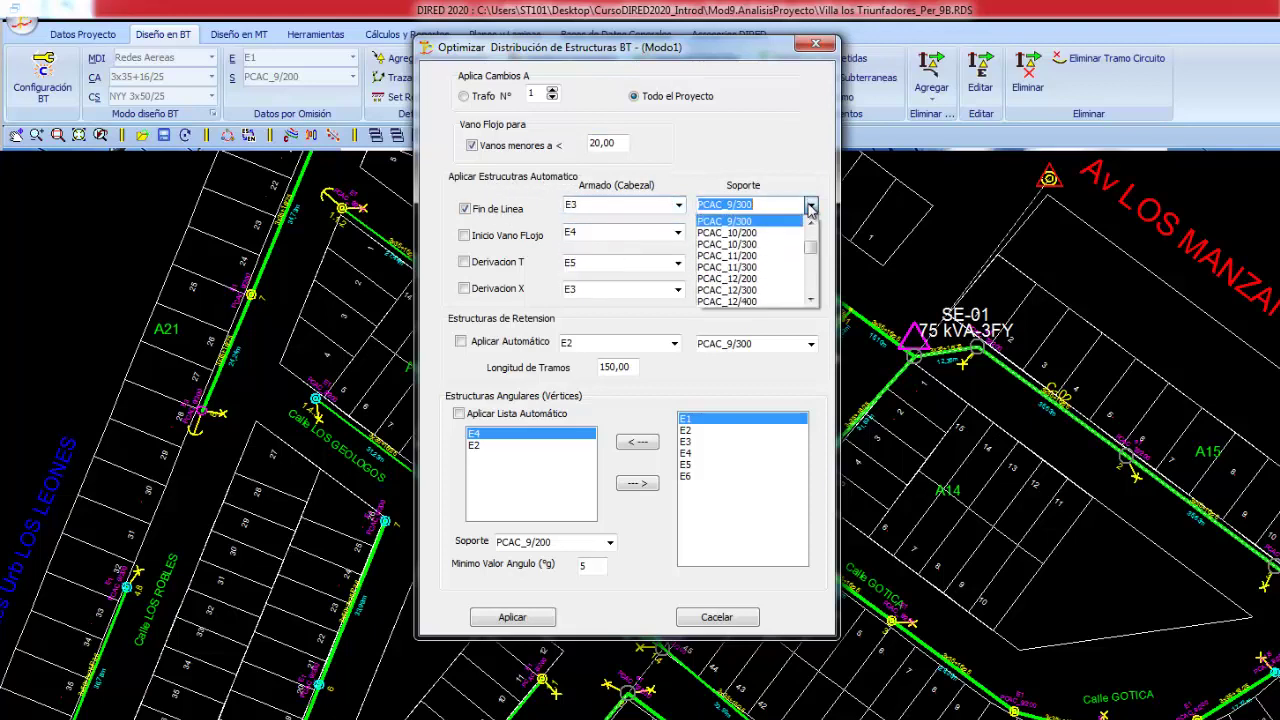
{"action": "left_click", "coordinate": [763, 230]}
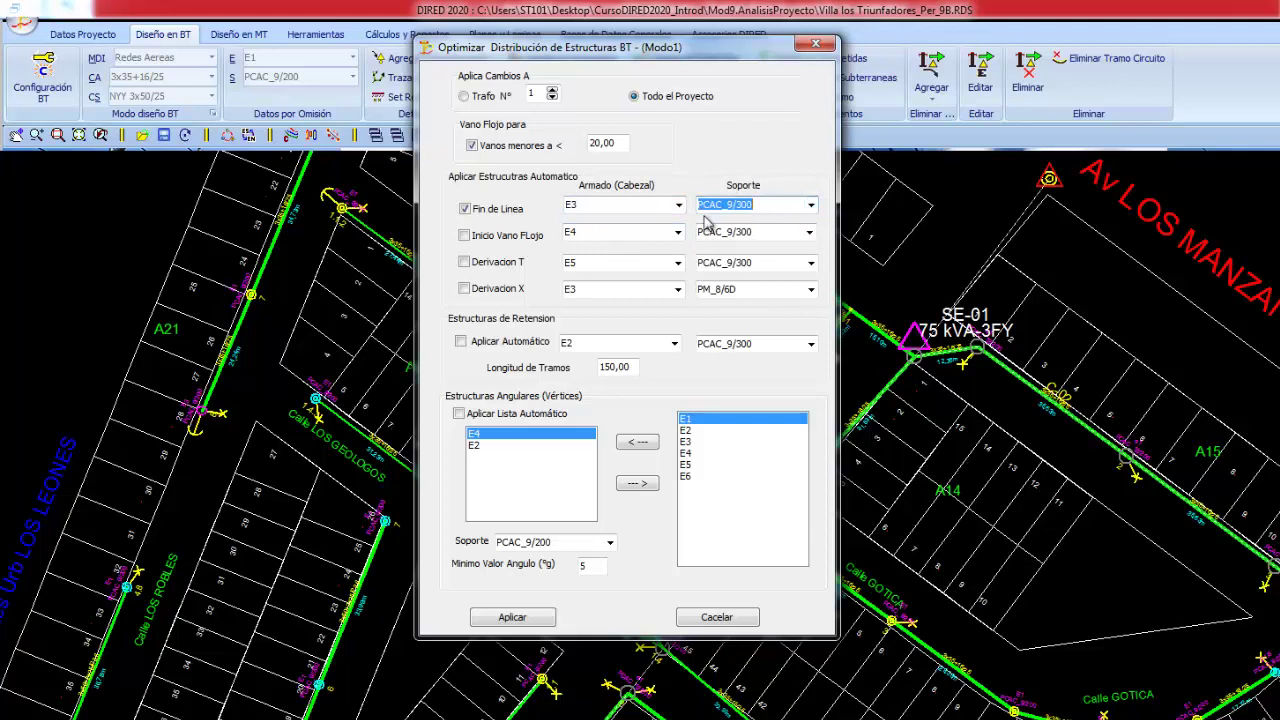
Enable slack-span start structure E4 and T-branch structure E5
{"action": "left_click", "coordinate": [482, 238]}
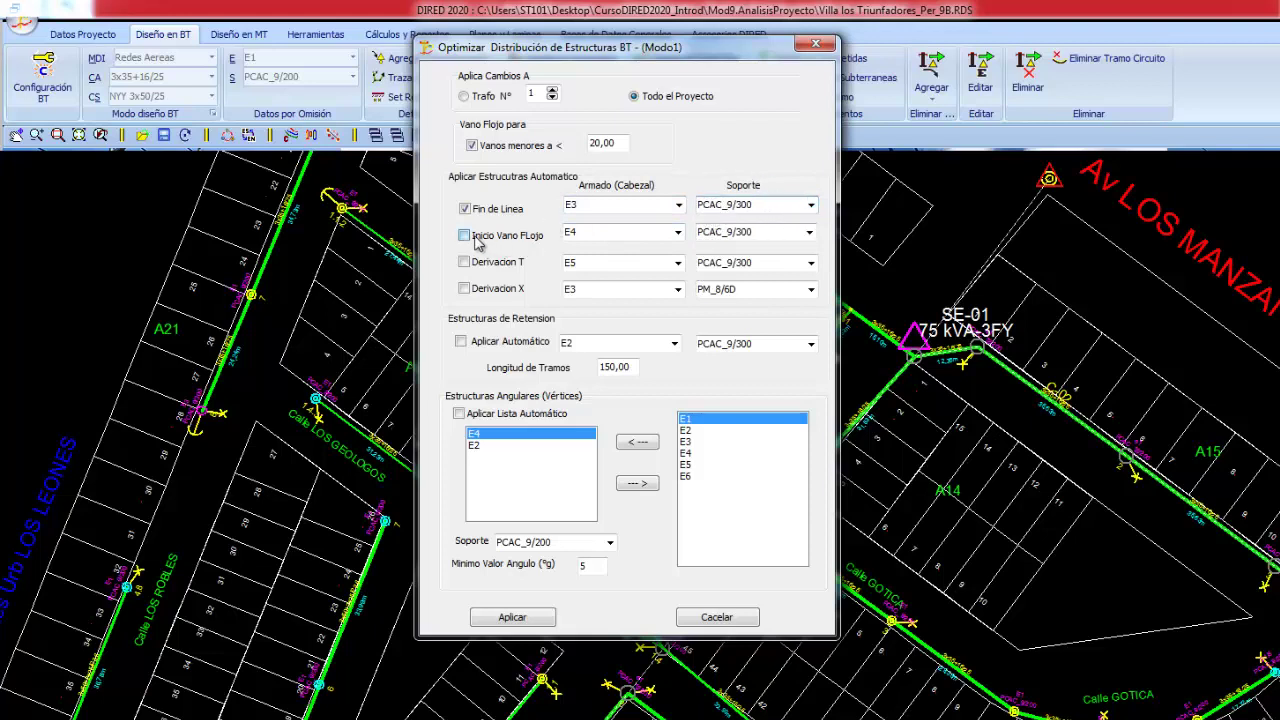
{"action": "left_click", "coordinate": [677, 232]}
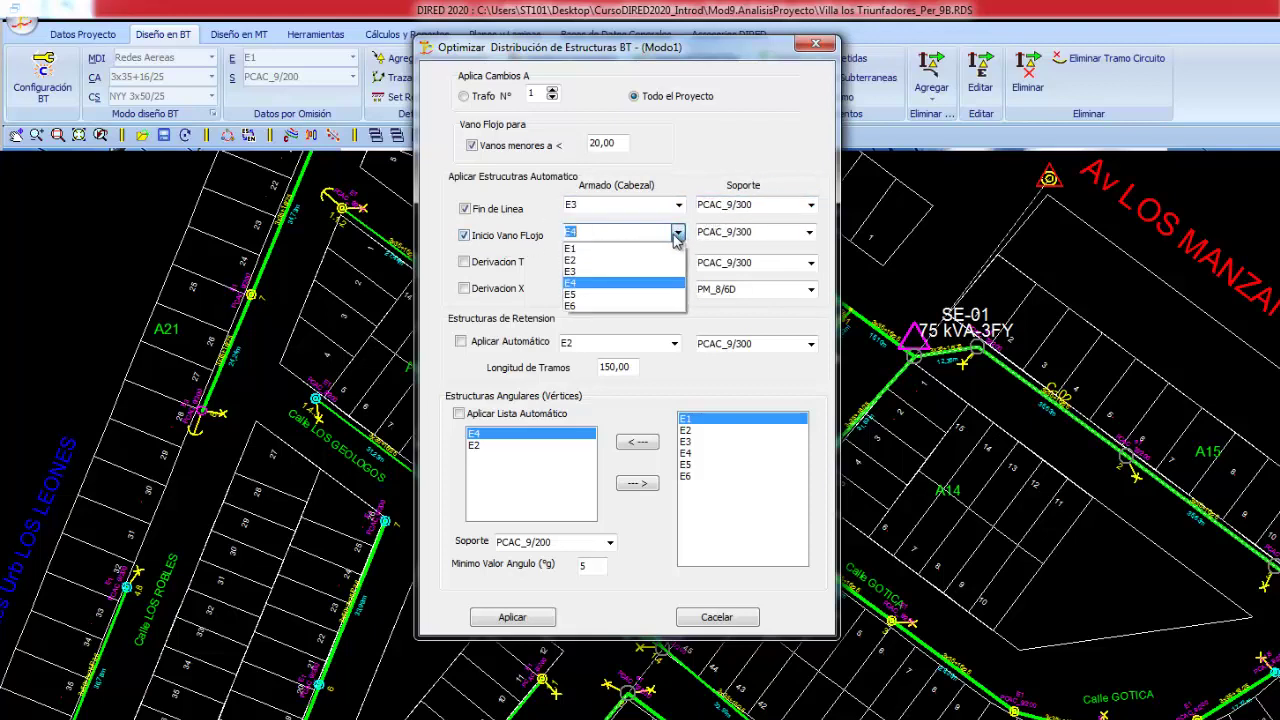
{"action": "left_click", "coordinate": [623, 283]}
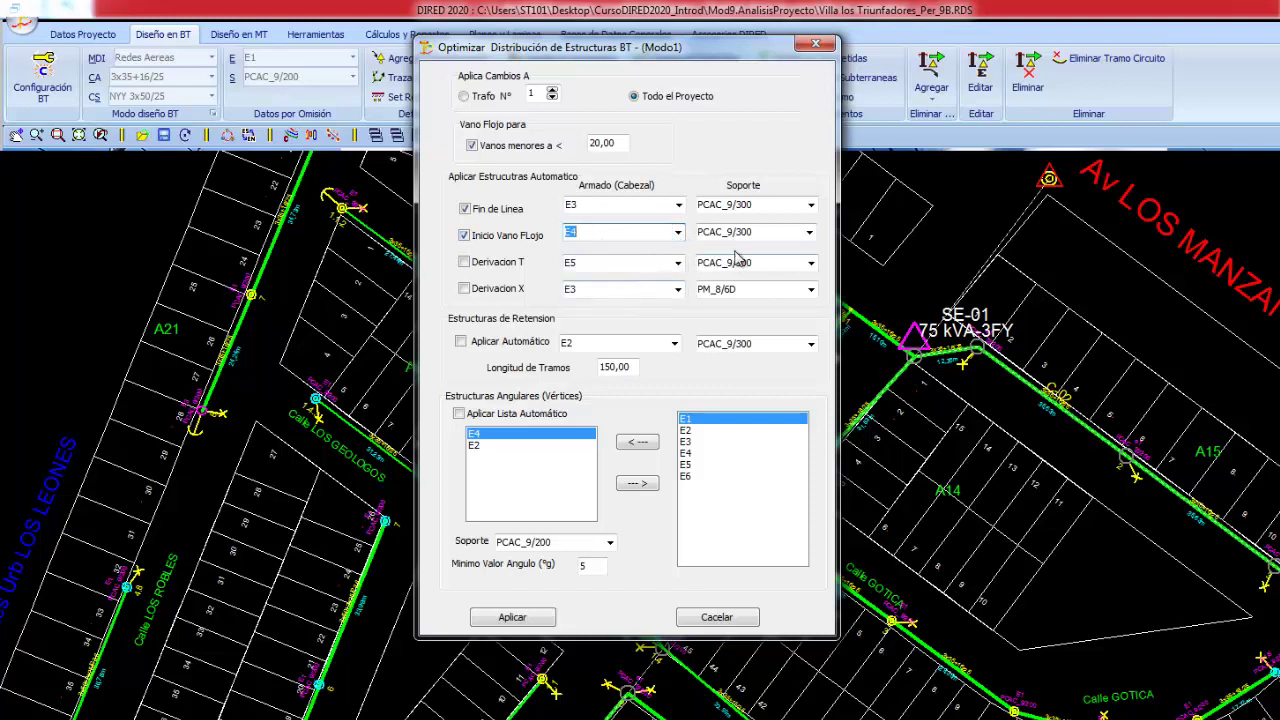
{"action": "left_click", "coordinate": [485, 262]}
{"action": "left_click", "coordinate": [677, 263]}
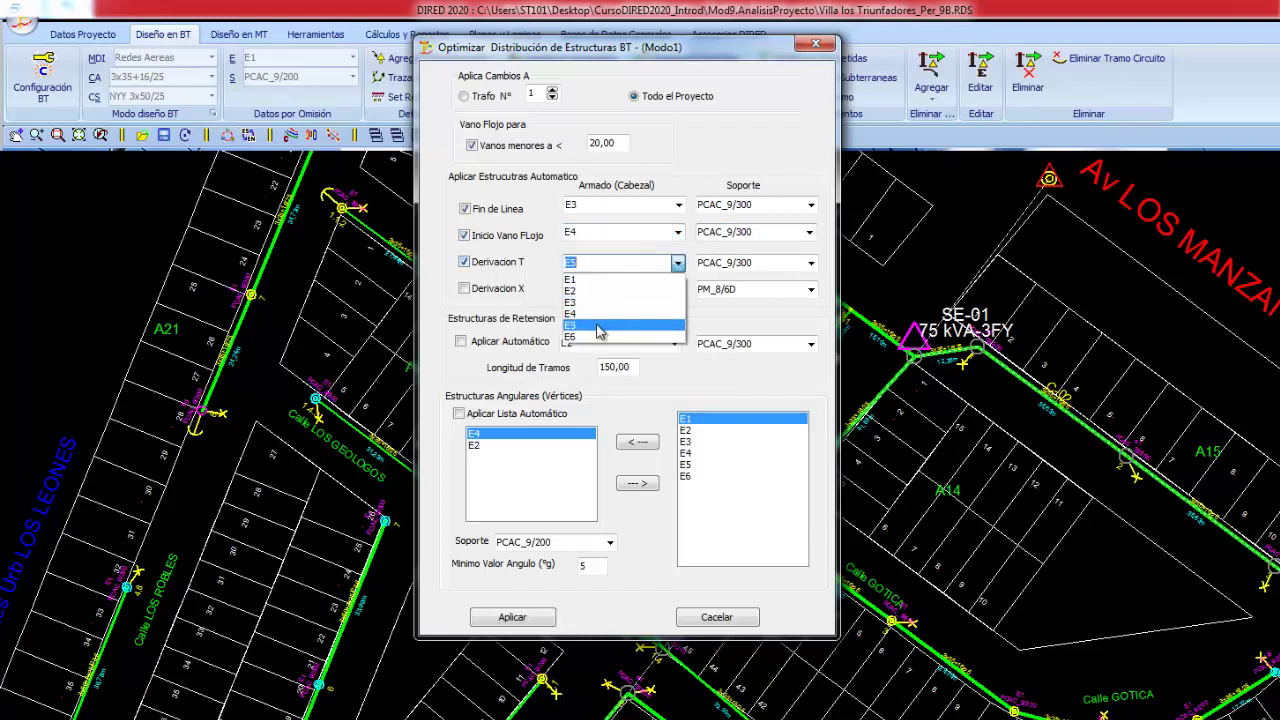
{"action": "left_click", "coordinate": [600, 325]}
Enable X-branch structure E6 on PFG_9/300 supports
{"action": "left_click", "coordinate": [485, 289]}
{"action": "left_click", "coordinate": [677, 289]}
{"action": "left_click", "coordinate": [600, 363]}
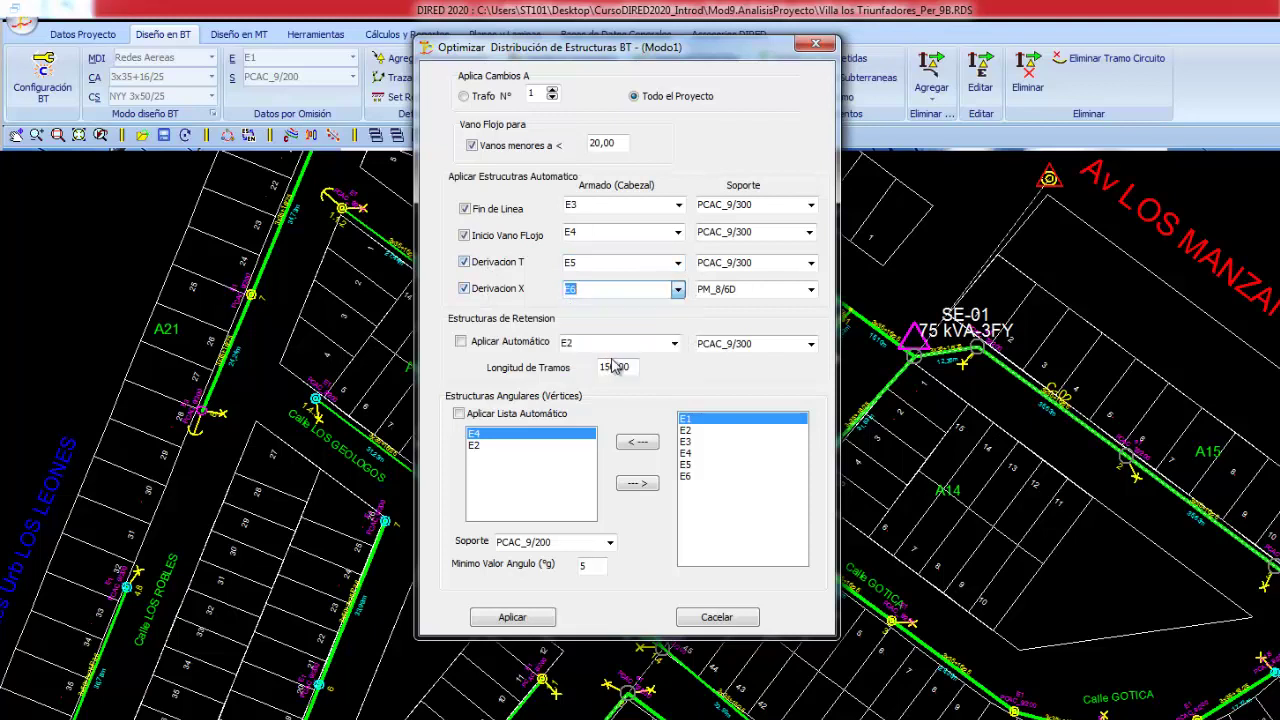
{"action": "left_click", "coordinate": [810, 289]}
{"action": "left_click_drag", "start_coordinate": [810, 326], "coordinate": [810, 345]}
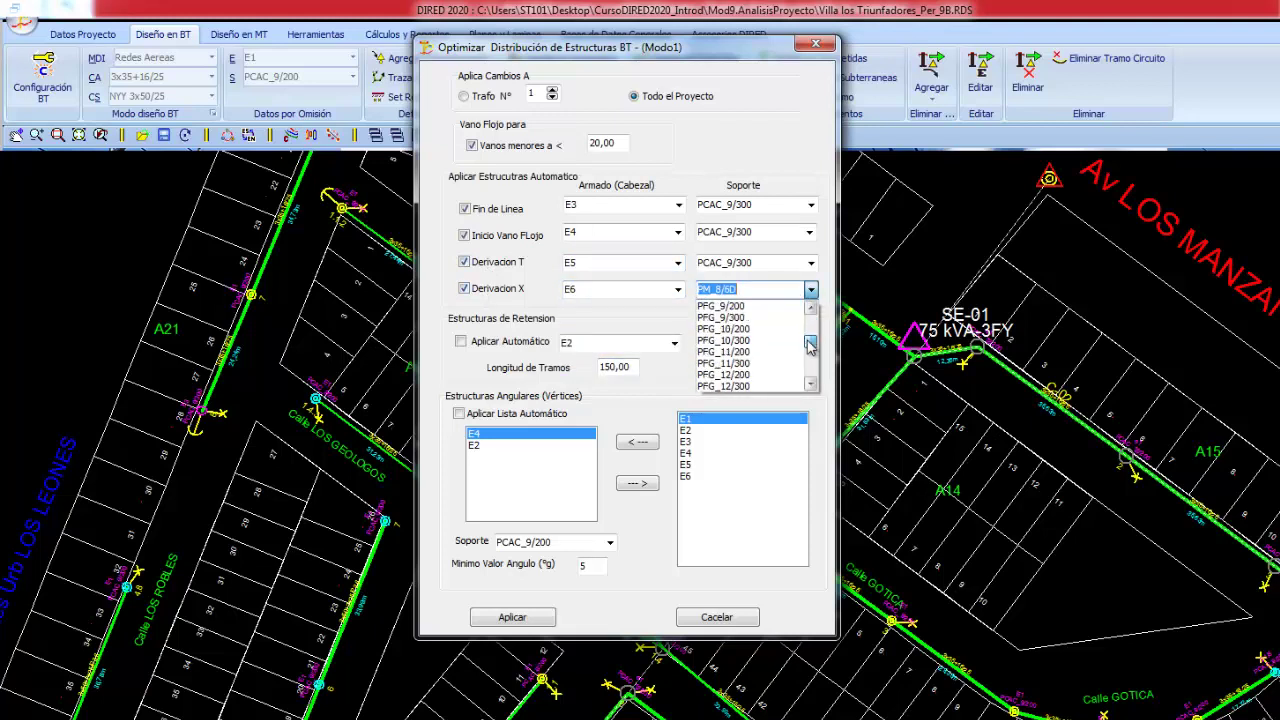
{"action": "left_click", "coordinate": [722, 317]}
Enable retention structure E2 with span length changed from 150 to 120
{"action": "left_click", "coordinate": [460, 341]}
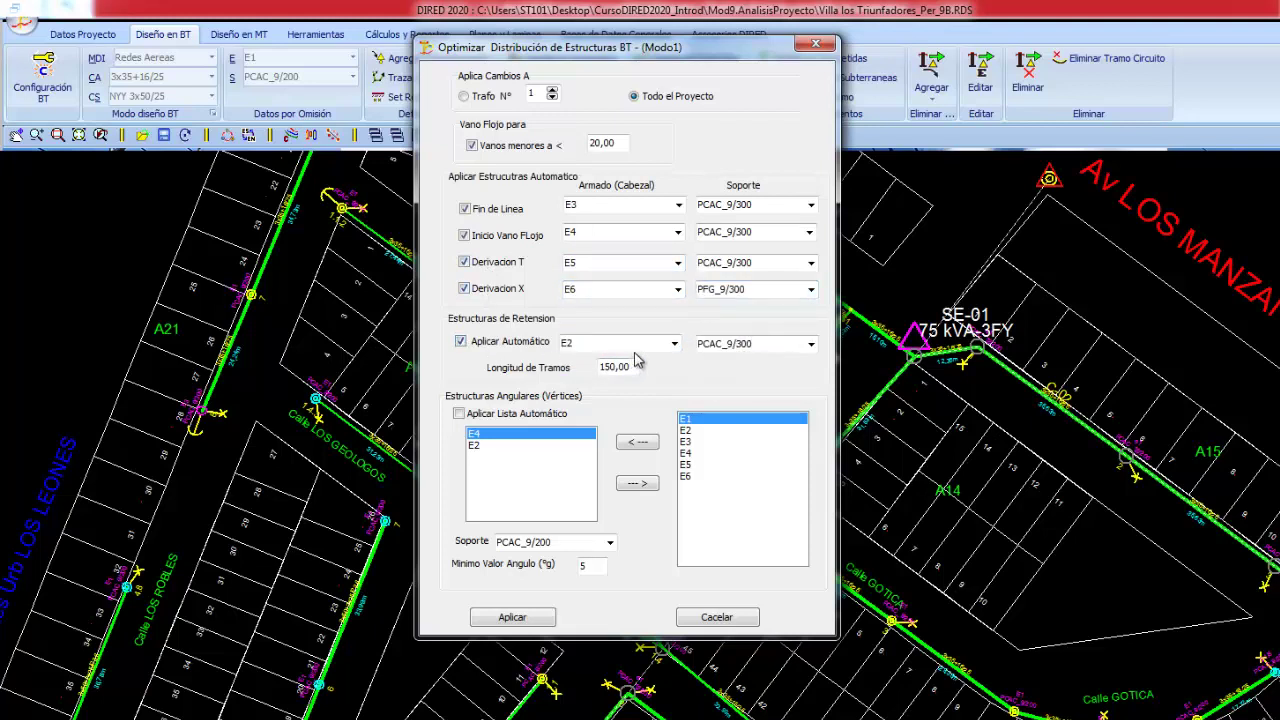
{"action": "left_click", "coordinate": [670, 345]}
{"action": "left_click", "coordinate": [618, 380]}
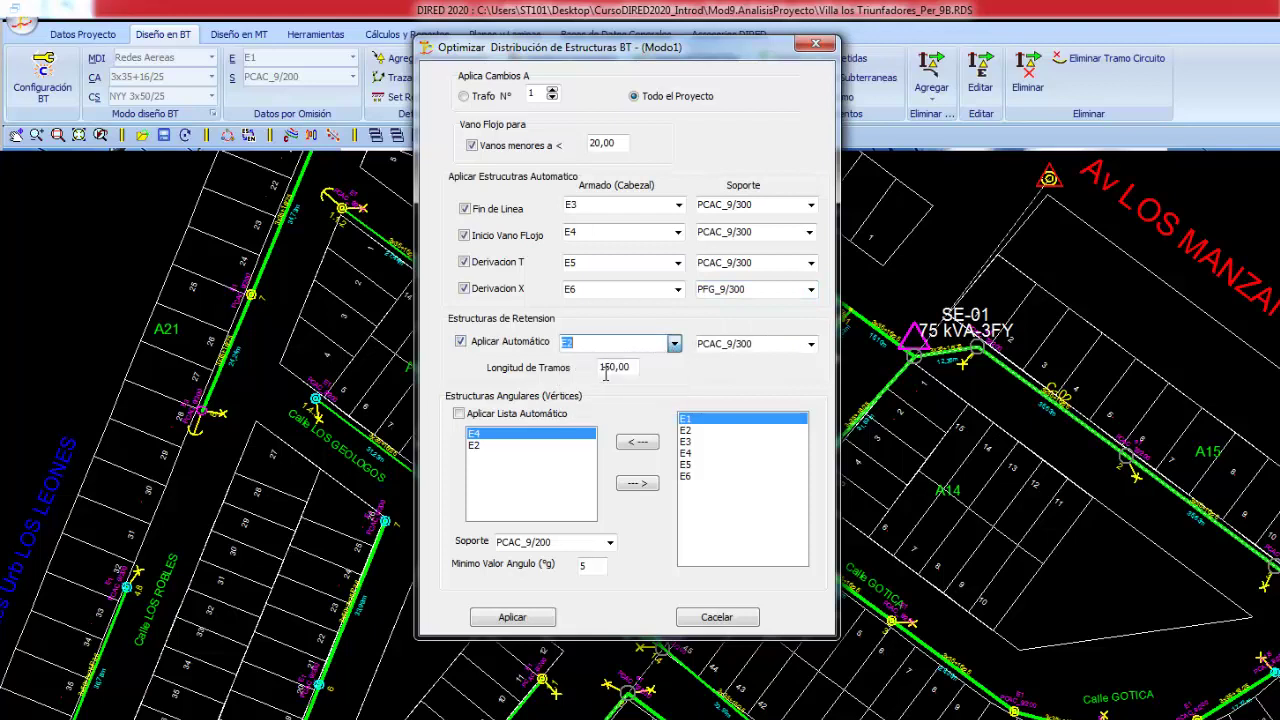
{"action": "key", "text": "Tab"}
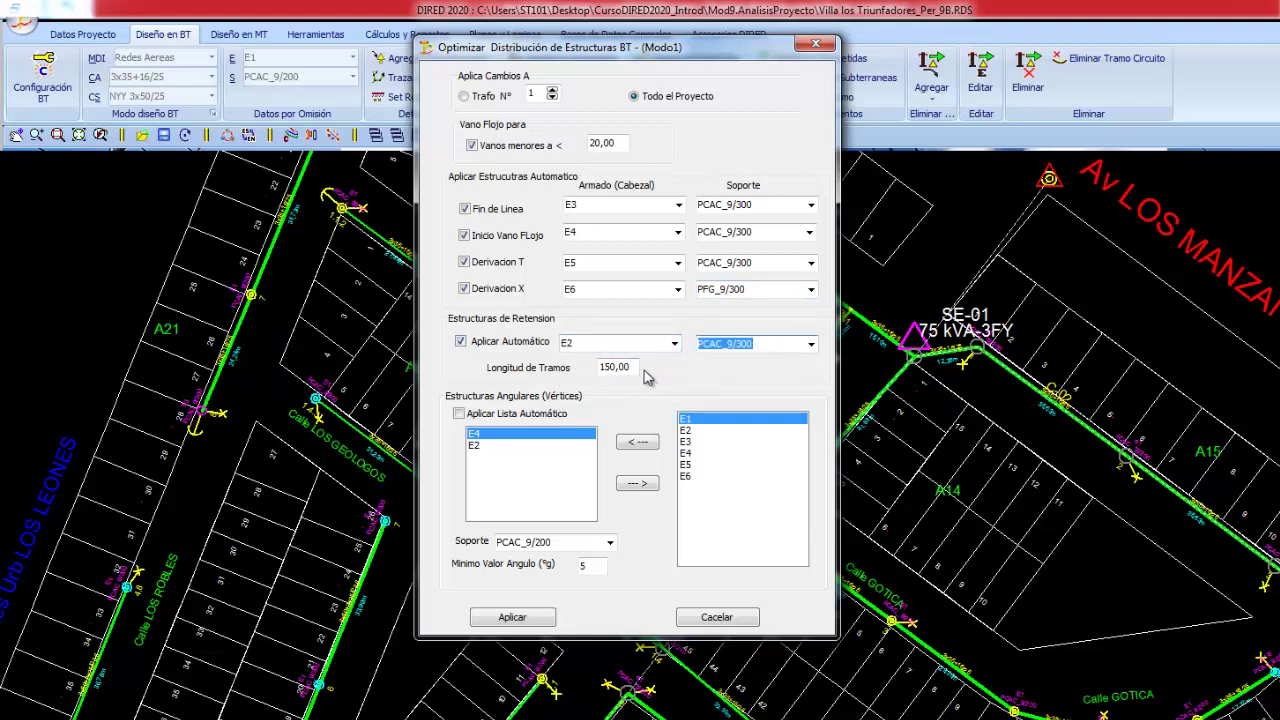
{"action": "left_click", "coordinate": [632, 367]}
{"action": "left_click_drag", "start_coordinate": [580, 367], "coordinate": [562, 368]}
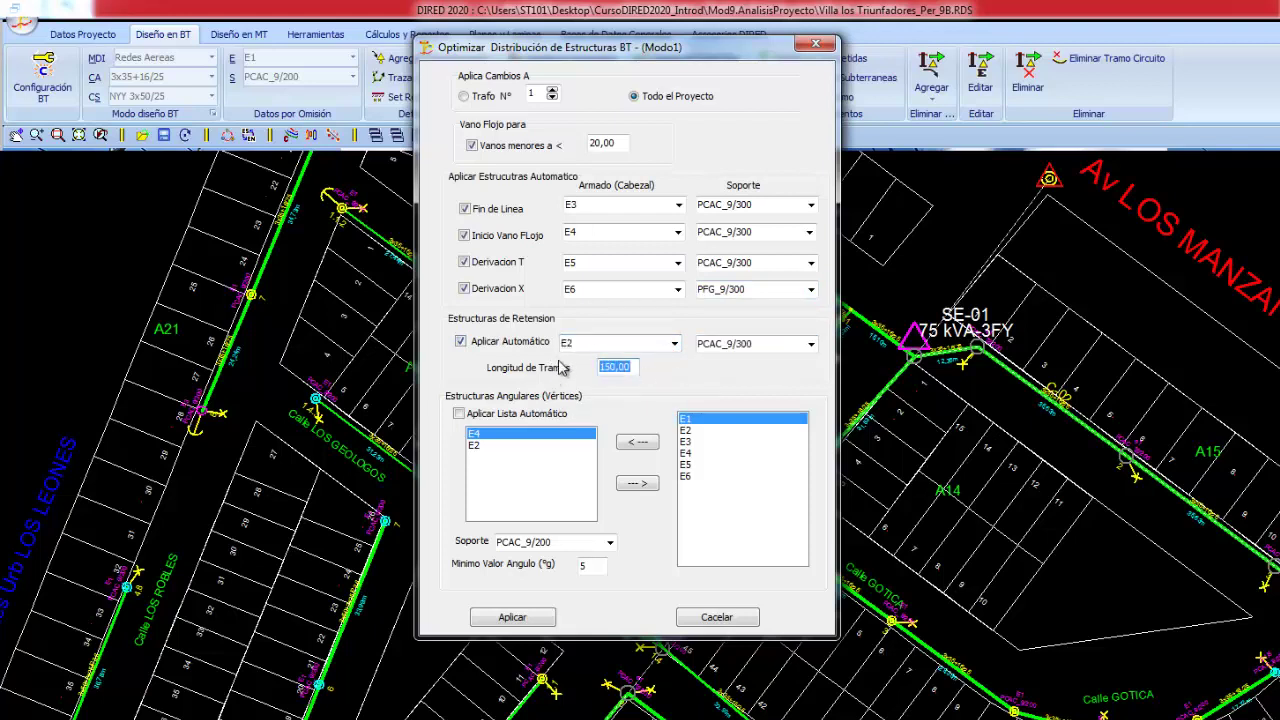
{"action": "type", "text": "120"}
Add E1 and E4 to the angular list, set vertex support PCAC_9/300, and apply
{"action": "left_click", "coordinate": [459, 414]}
{"action": "left_click", "coordinate": [686, 431]}
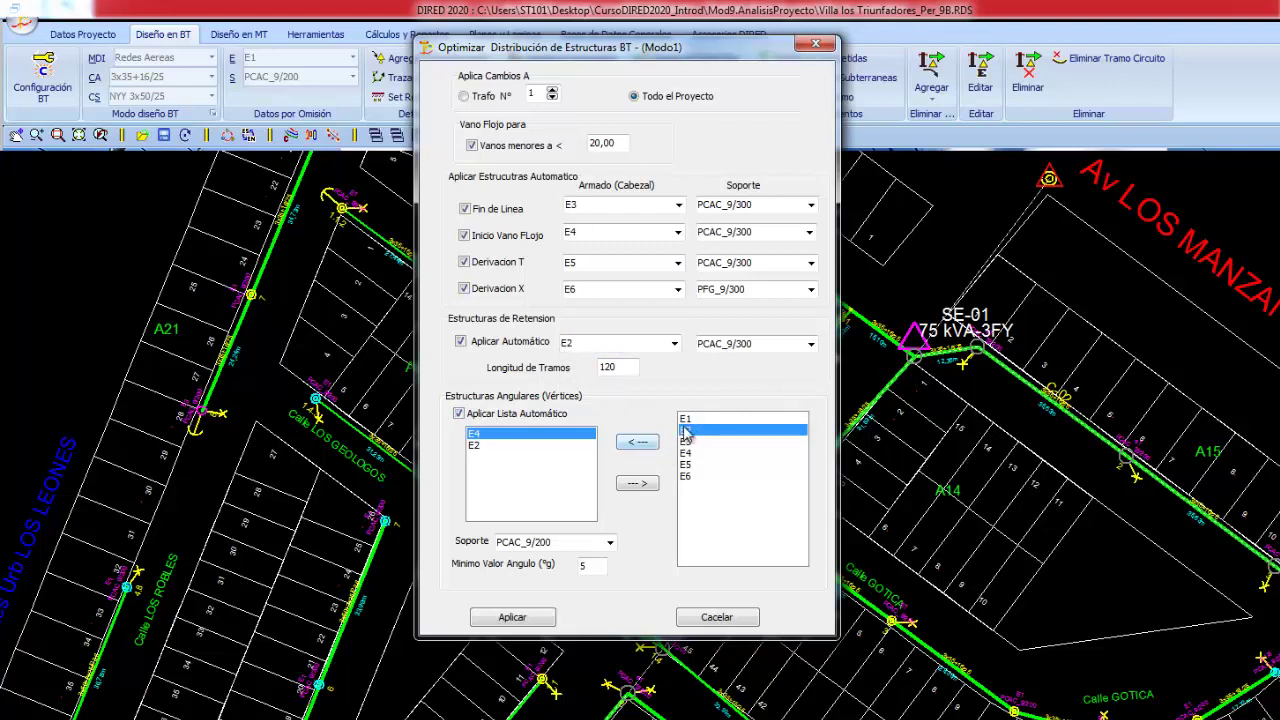
{"action": "left_click", "coordinate": [686, 419]}
{"action": "left_click", "coordinate": [645, 445]}
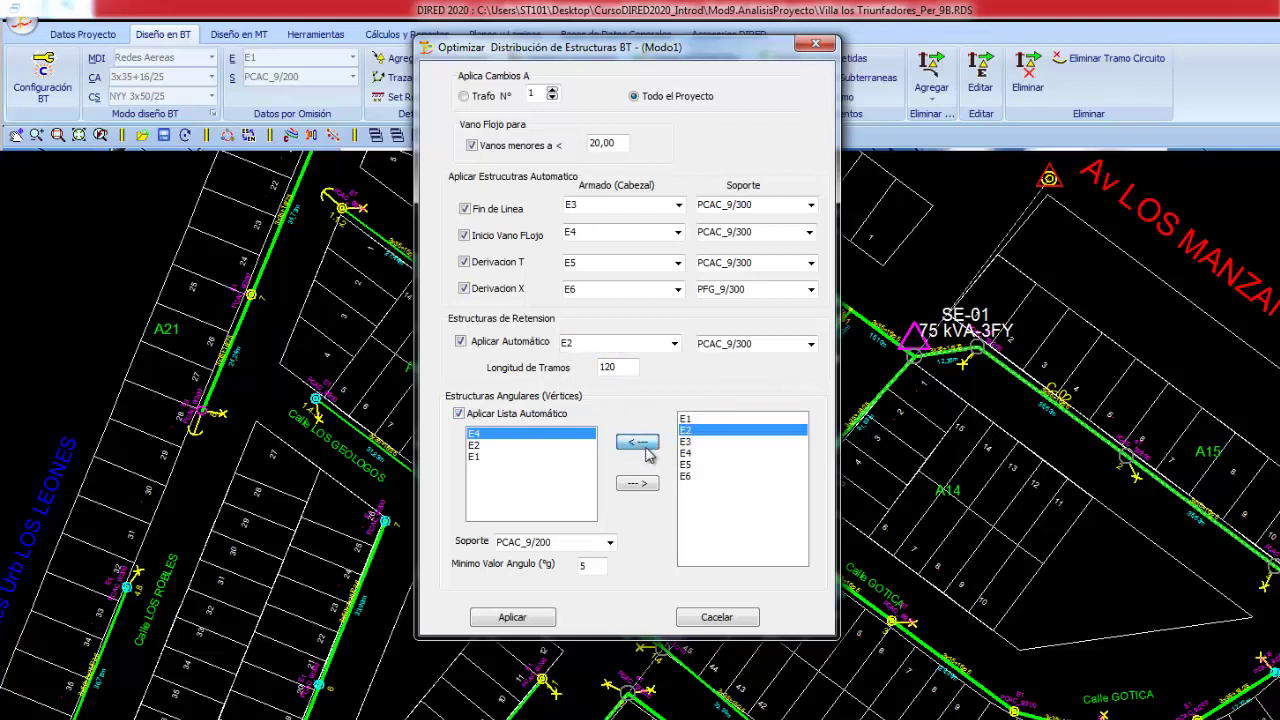
{"action": "left_click", "coordinate": [686, 453]}
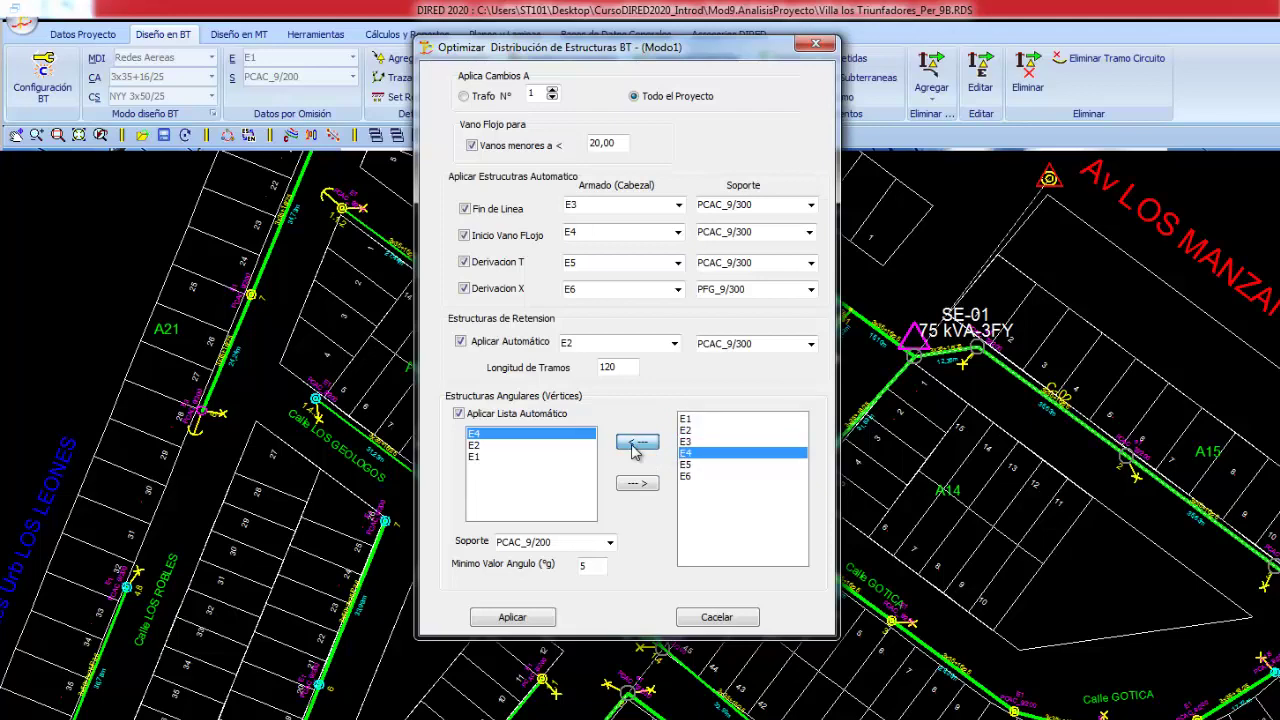
{"action": "left_click", "coordinate": [608, 542]}
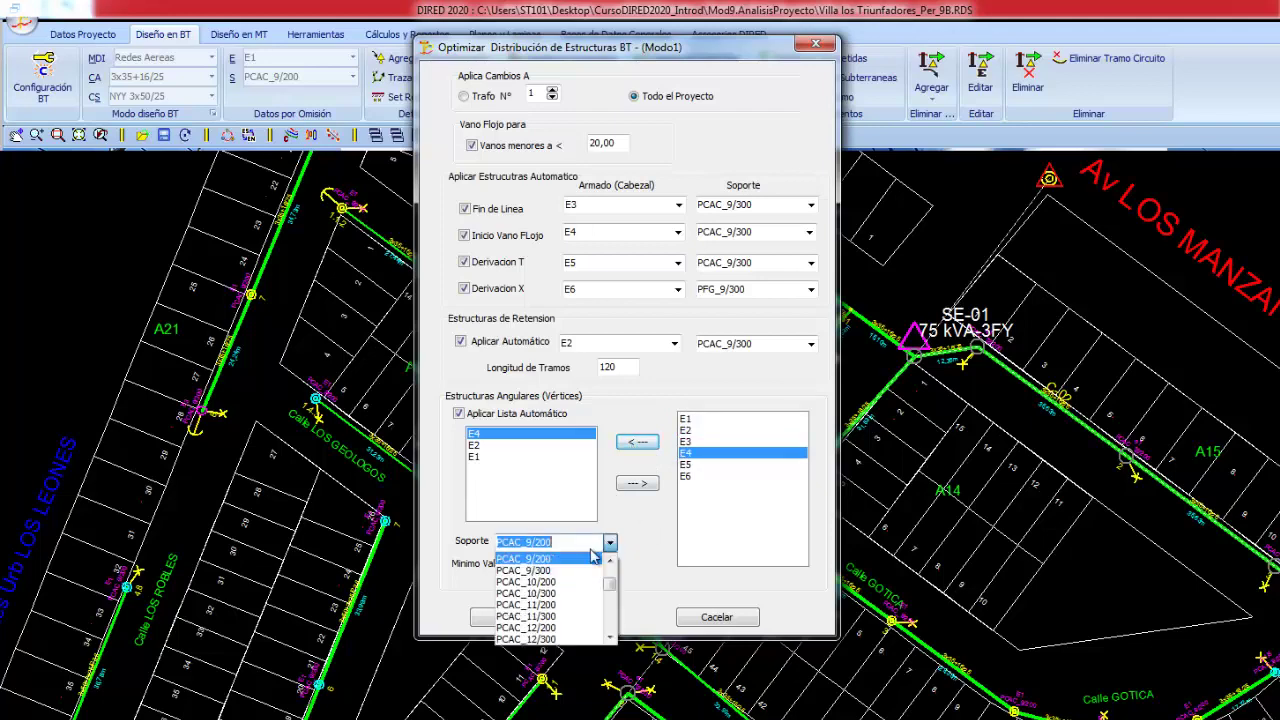
{"action": "left_click", "coordinate": [523, 570]}
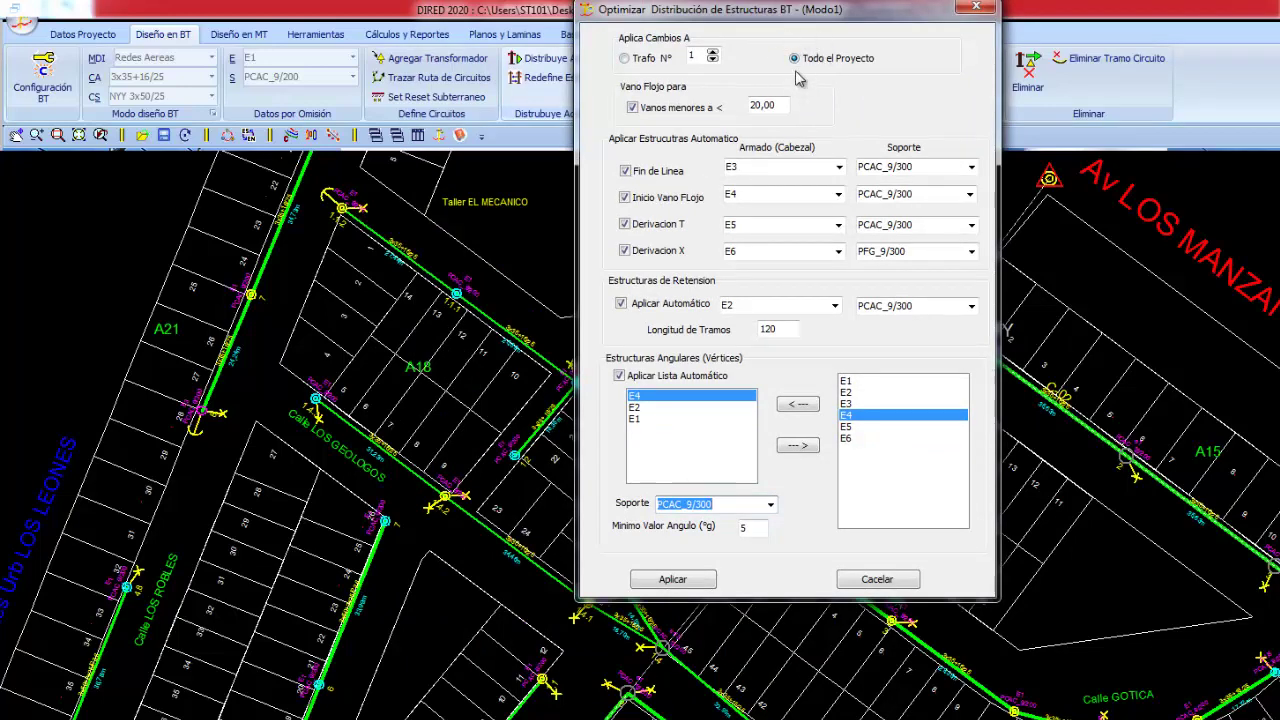
{"action": "left_click", "coordinate": [670, 582]}
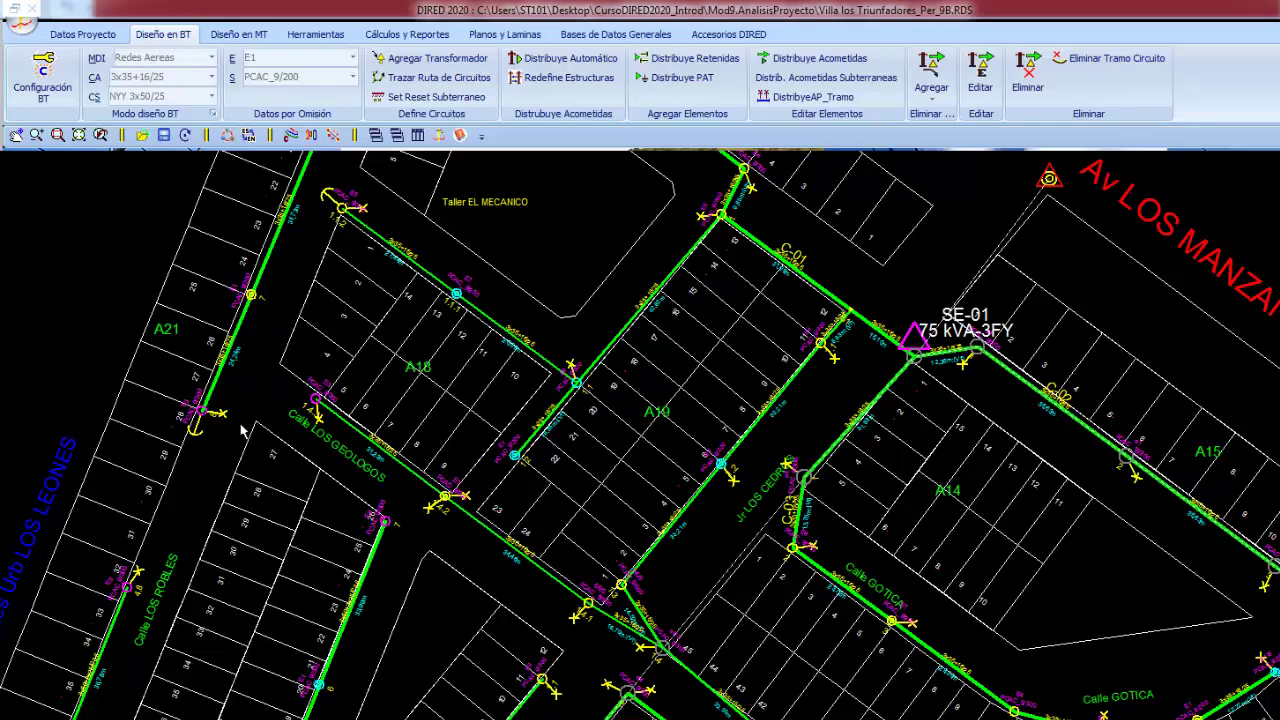
{"action": "scroll", "coordinate": [250, 425], "scroll_direction": "up", "scroll_amount": 1}
{"action": "scroll", "coordinate": [320, 445], "scroll_direction": "up", "scroll_amount": 1}
{"action": "scroll", "coordinate": [400, 470], "scroll_direction": "up", "scroll_amount": 1}
{"action": "scroll", "coordinate": [480, 500], "scroll_direction": "up", "scroll_amount": 1}
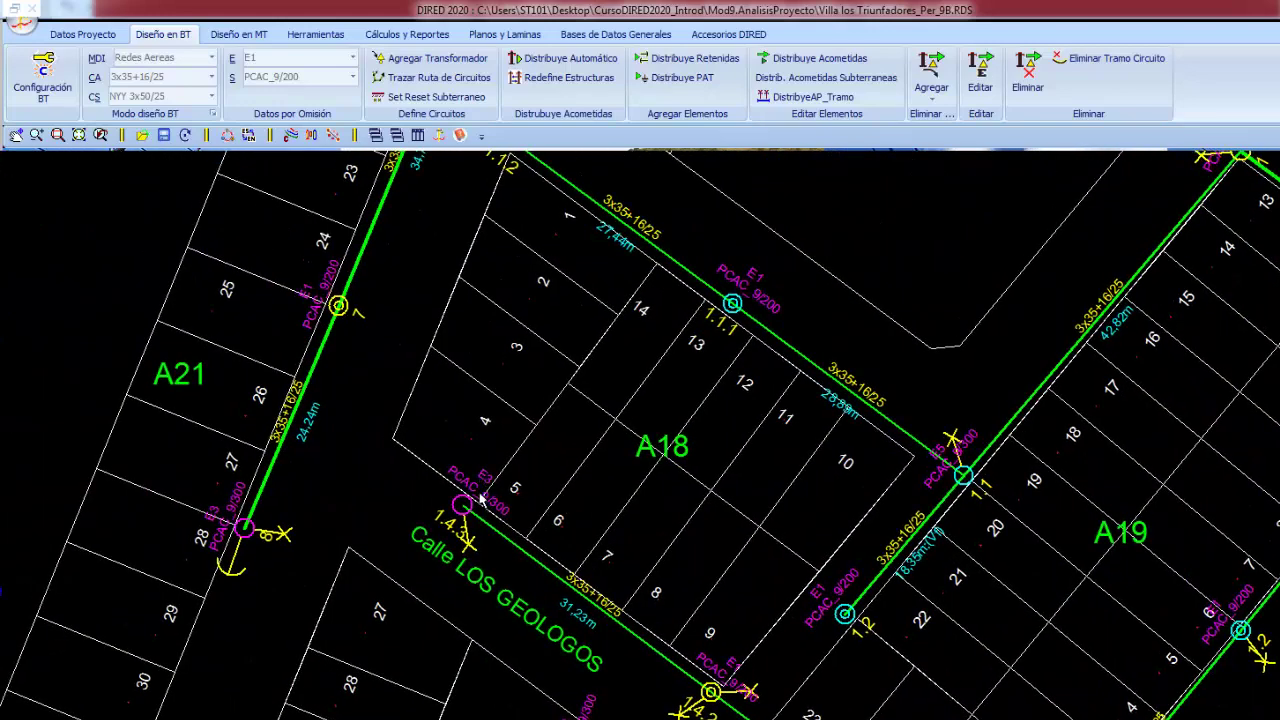
{"action": "scroll", "coordinate": [483, 500], "scroll_direction": "up", "scroll_amount": 1}
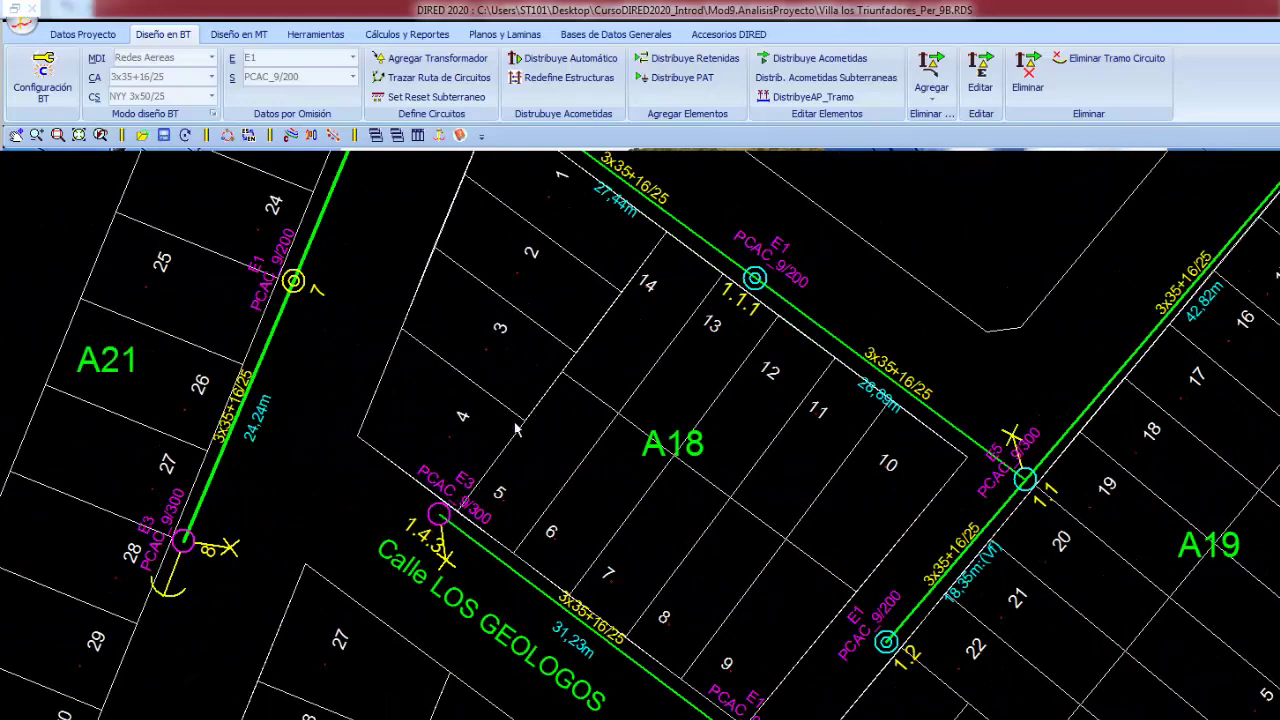
{"action": "middle_click_drag", "start_coordinate": [571, 190], "coordinate": [497, 410]}
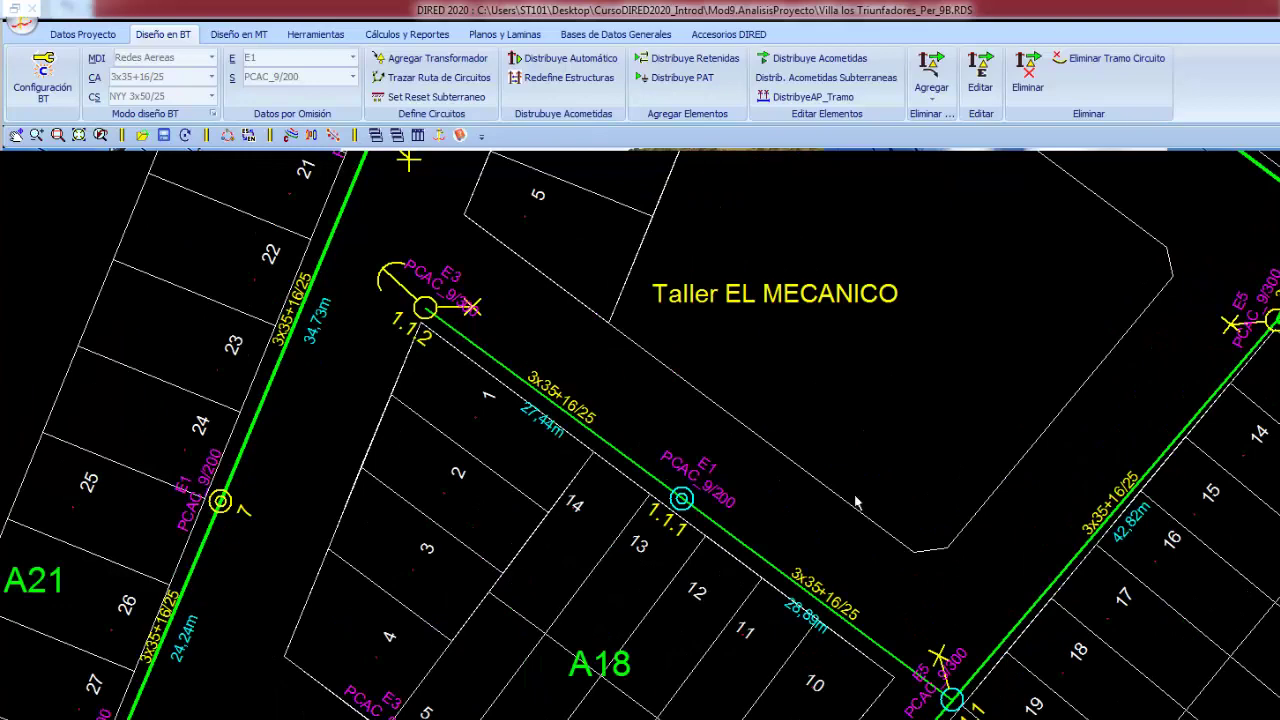
{"action": "middle_click_drag", "start_coordinate": [512, 160], "coordinate": [503, 404]}
{"action": "mouse_move", "coordinate": [562, 150]}
{"action": "middle_mouse_down"}
{"action": "mouse_move", "coordinate": [482, 415]}
{"action": "mouse_move", "coordinate": [505, 485]}
{"action": "middle_mouse_up"}
{"action": "scroll", "coordinate": [516, 440], "scroll_direction": "up", "scroll_amount": 1}
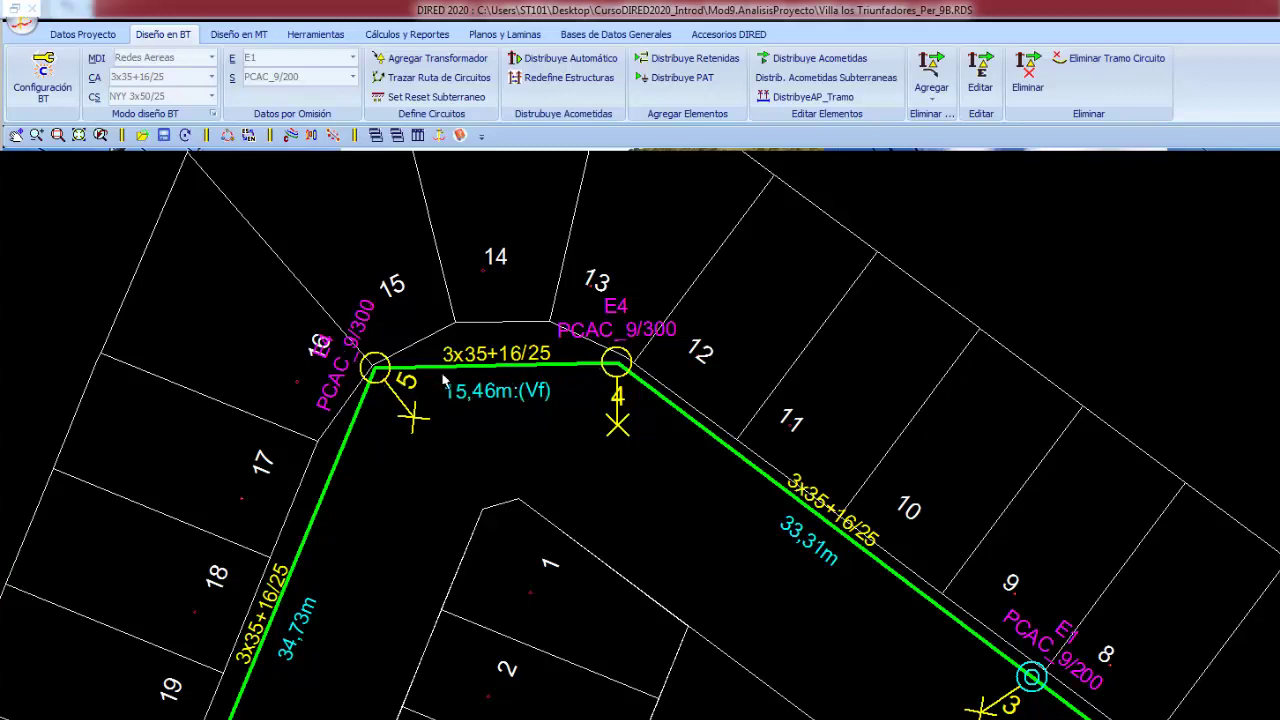
{"action": "middle_click_drag", "start_coordinate": [808, 535], "coordinate": [600, 345]}
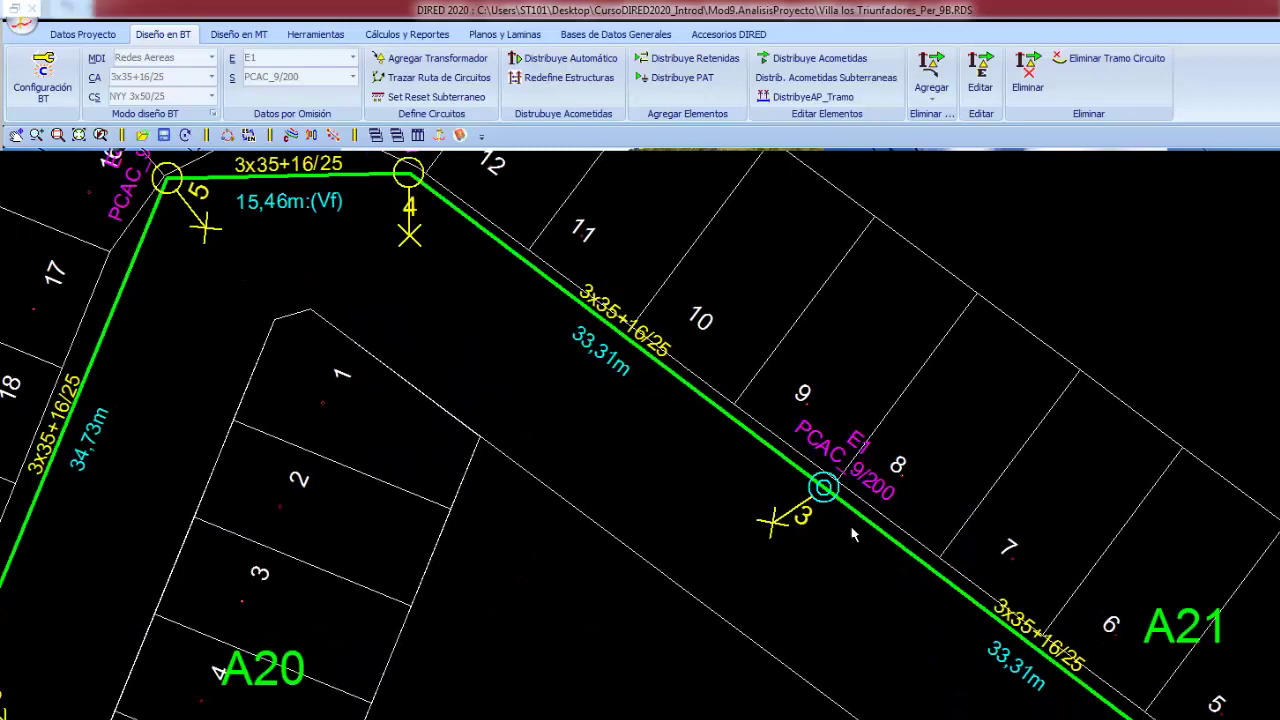
{"action": "middle_click_drag", "start_coordinate": [763, 423], "coordinate": [347, 131]}
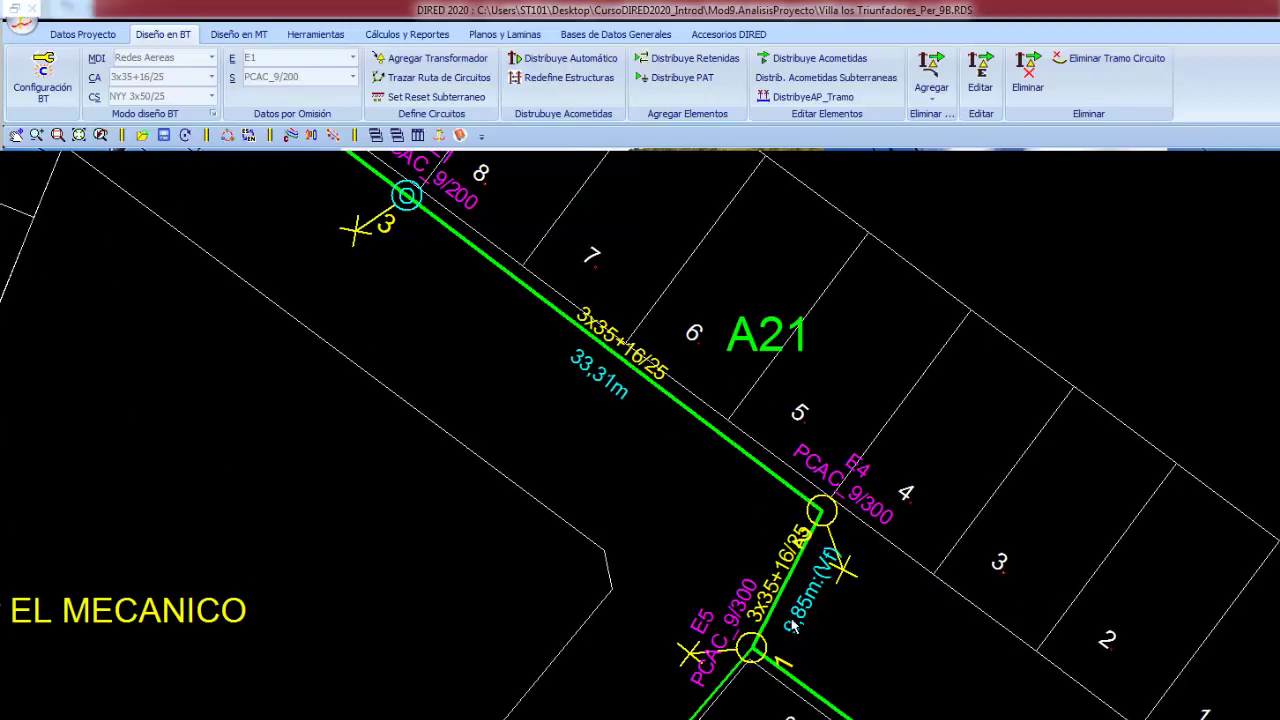
{"action": "middle_click_drag", "start_coordinate": [792, 626], "coordinate": [731, 470]}
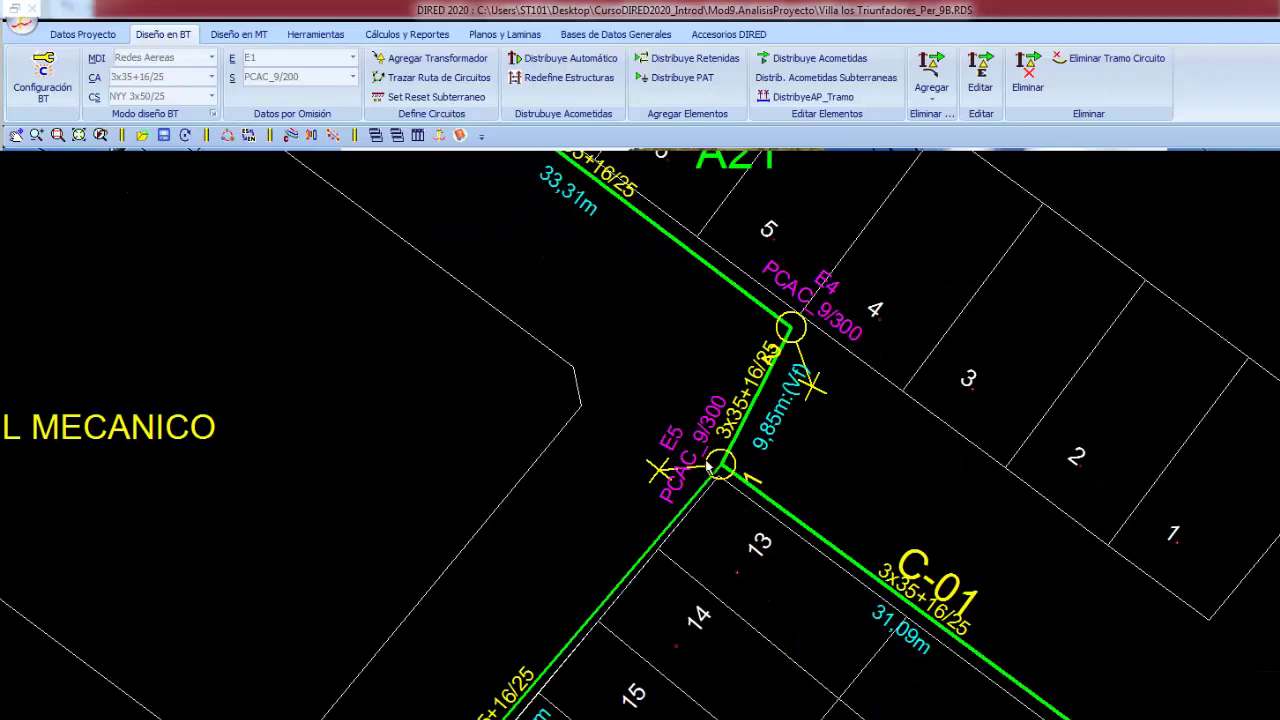
{"action": "scroll", "coordinate": [727, 485], "scroll_direction": "down", "scroll_amount": 2}
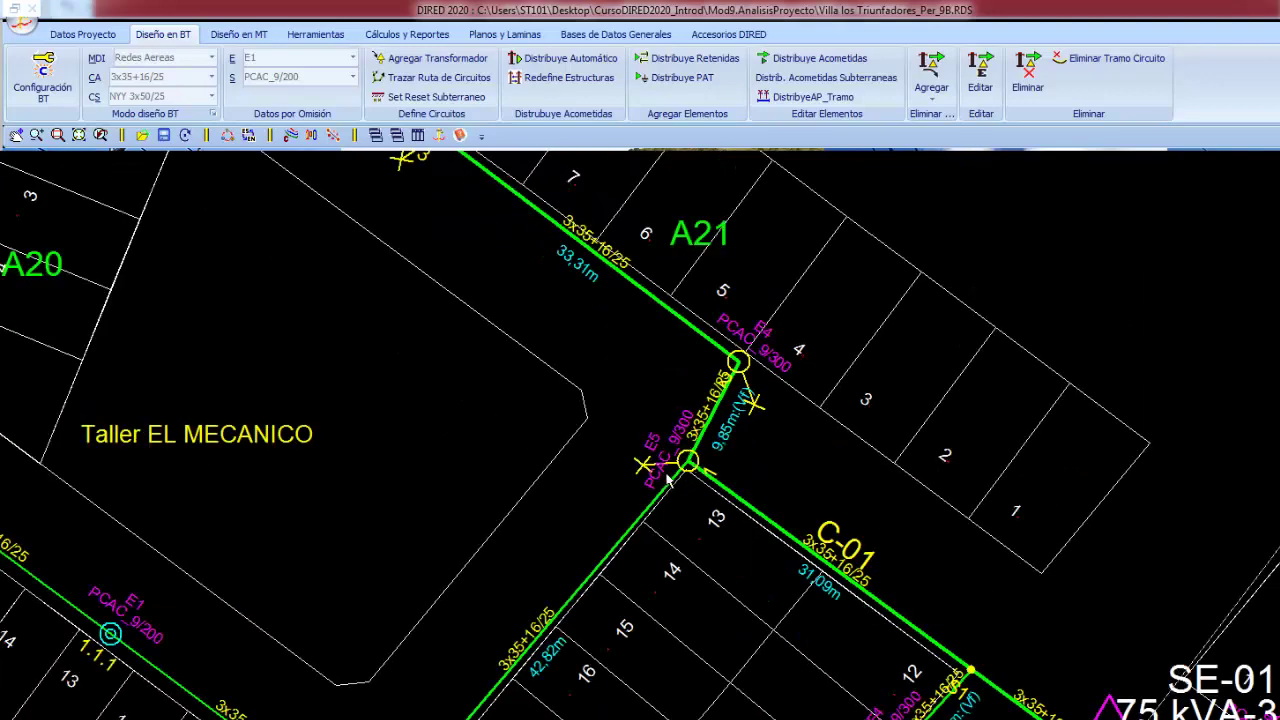
{"action": "middle_click_drag", "start_coordinate": [634, 543], "coordinate": [720, 424]}
{"action": "middle_click_drag", "start_coordinate": [578, 580], "coordinate": [643, 500]}
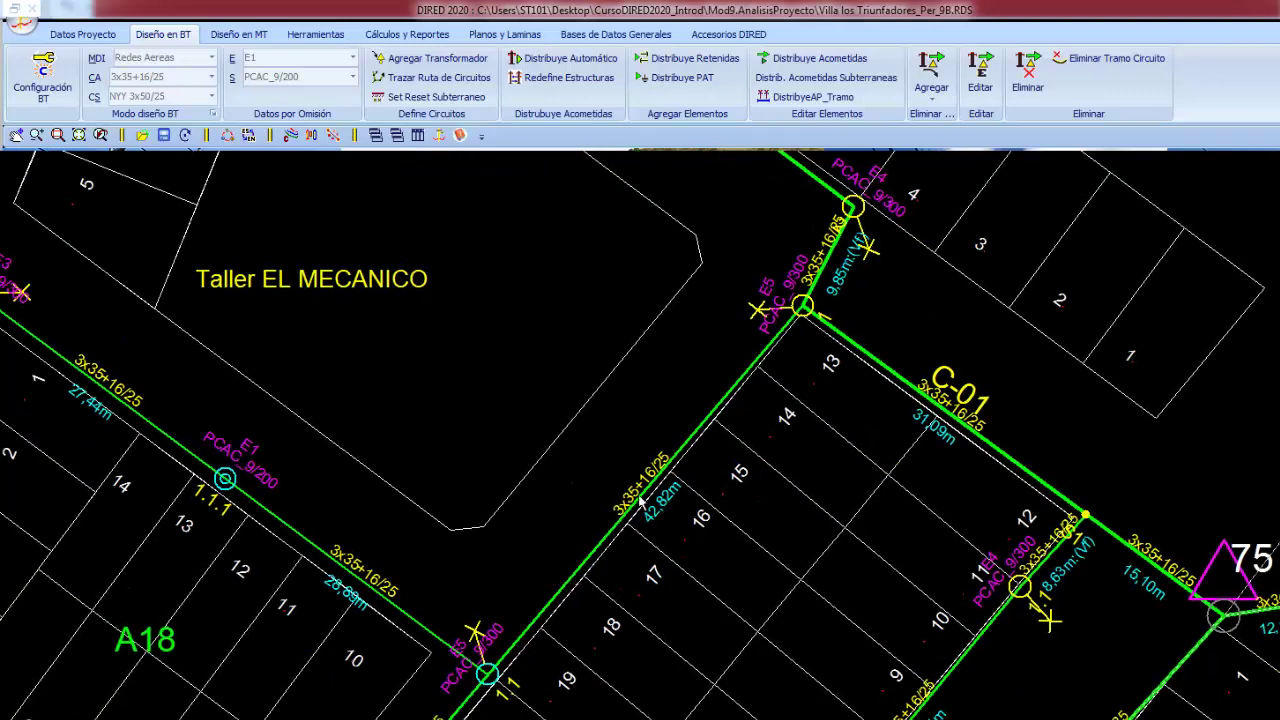
{"action": "scroll", "coordinate": [573, 578], "scroll_direction": "up", "scroll_amount": 1}
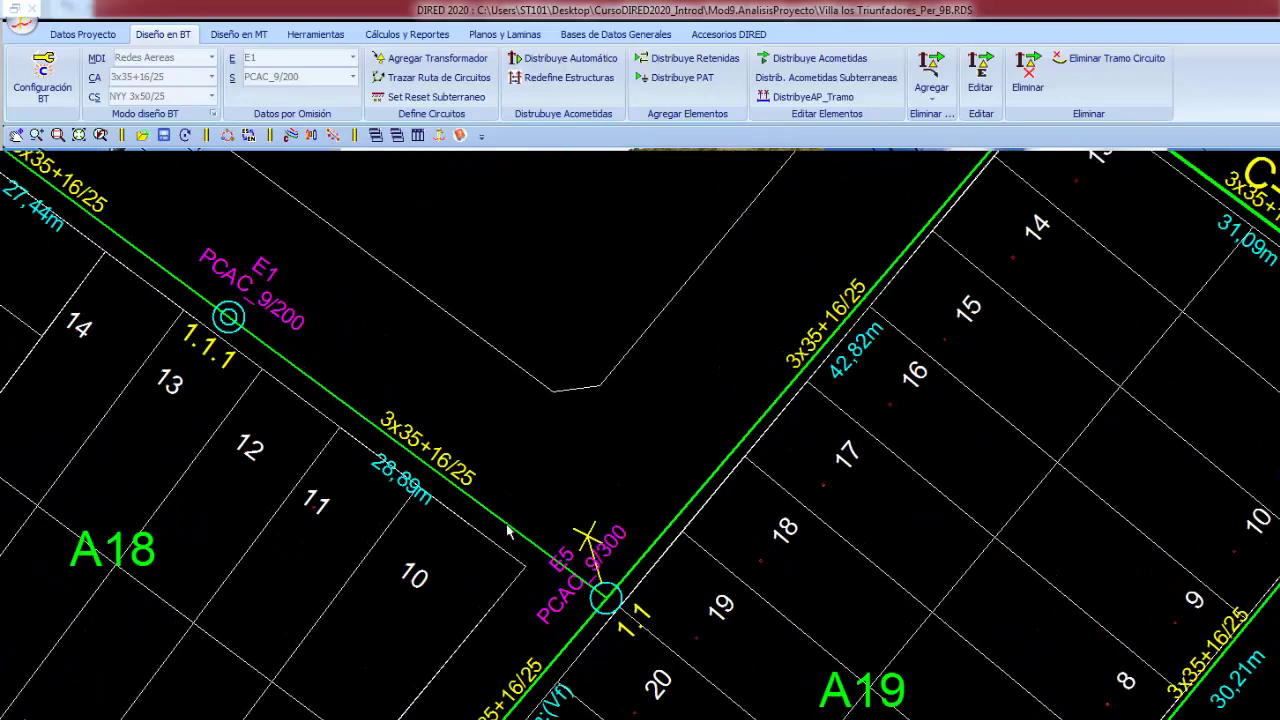
{"action": "middle_click_drag", "start_coordinate": [472, 607], "coordinate": [606, 543]}
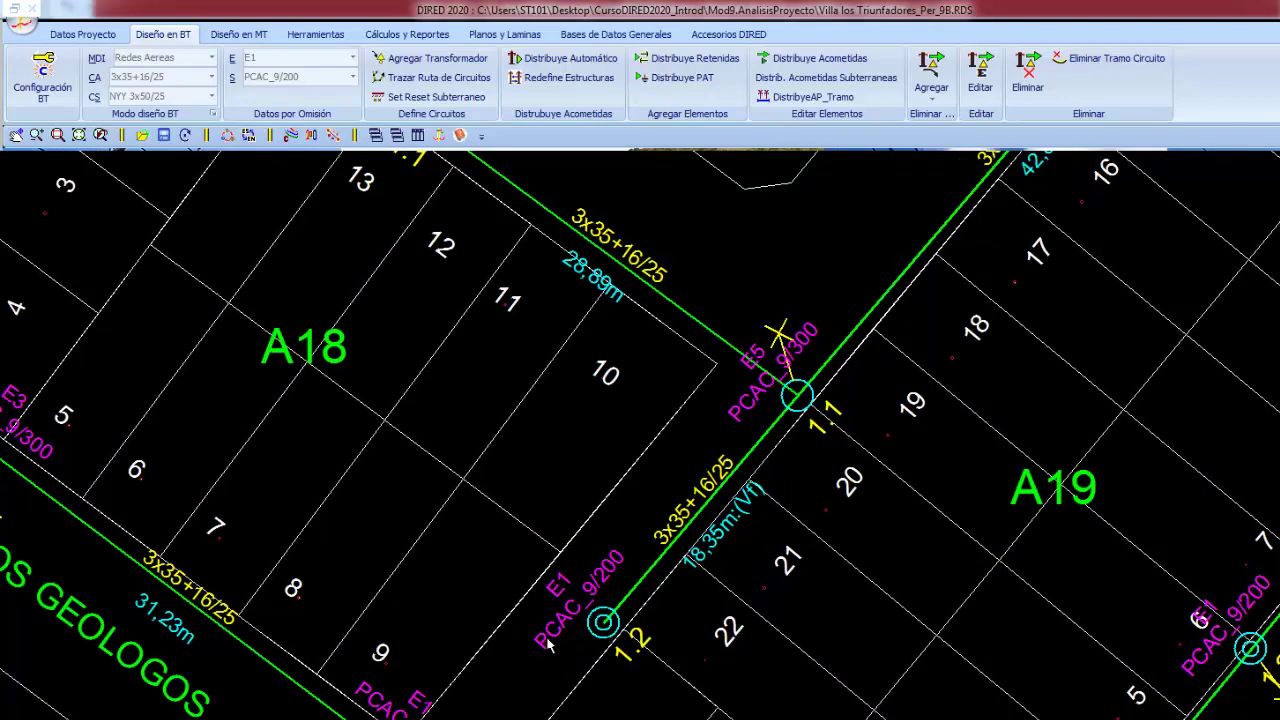
{"action": "middle_click_drag", "start_coordinate": [548, 645], "coordinate": [690, 556]}
{"action": "scroll", "coordinate": [737, 450], "scroll_direction": "up", "scroll_amount": 1}
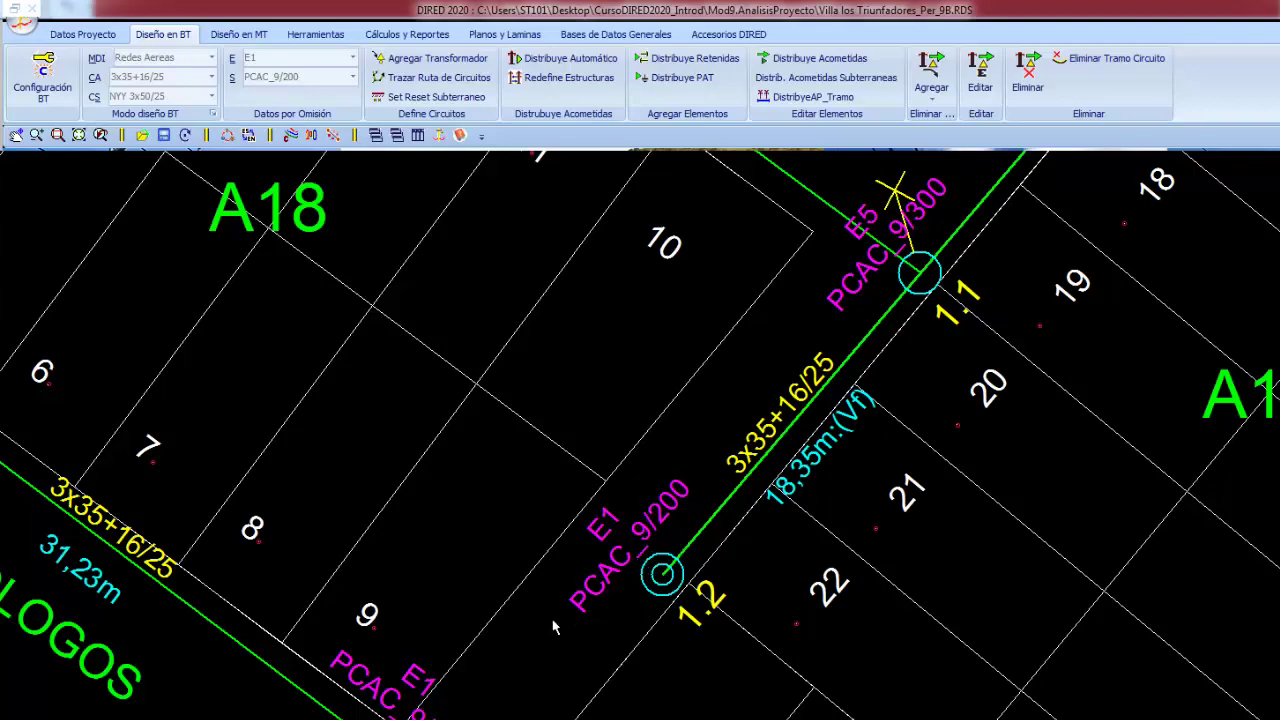
{"action": "middle_click_drag", "start_coordinate": [553, 627], "coordinate": [629, 462]}
{"action": "scroll", "coordinate": [691, 498], "scroll_direction": "down", "scroll_amount": 2}
{"action": "scroll", "coordinate": [691, 498], "scroll_direction": "down", "scroll_amount": 2}
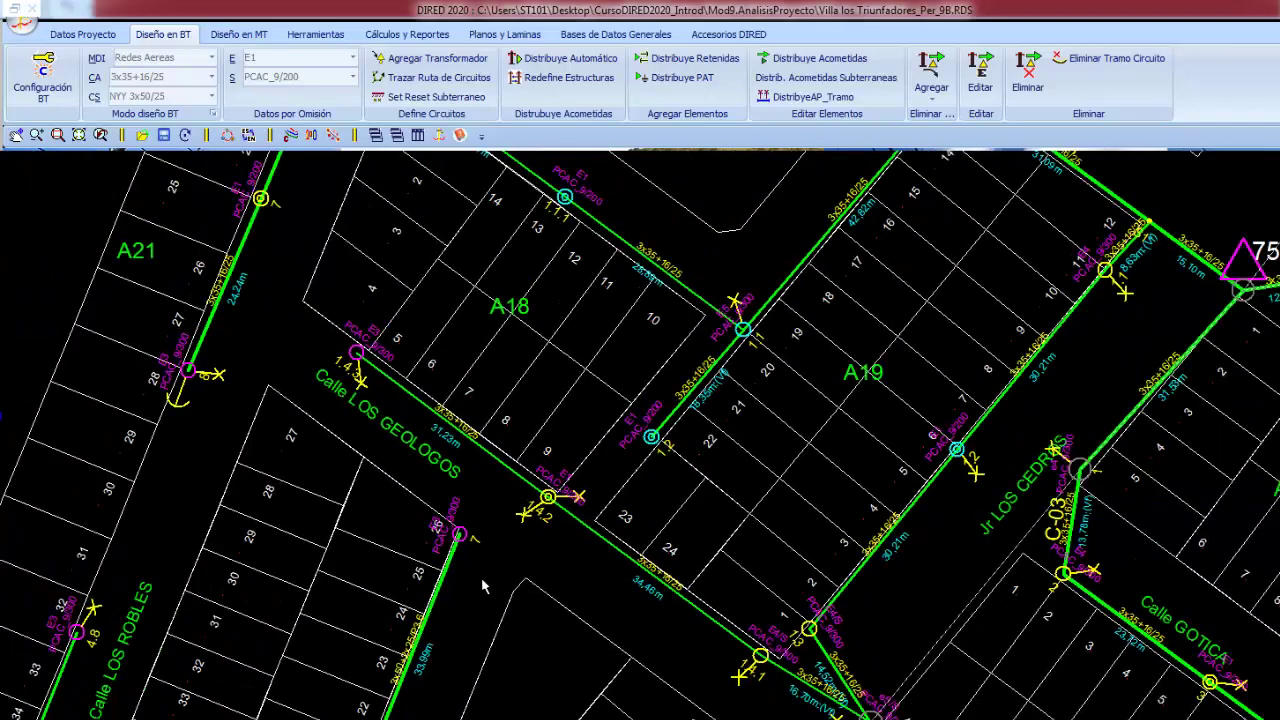
{"action": "scroll", "coordinate": [478, 575], "scroll_direction": "up", "scroll_amount": 1}
{"action": "scroll", "coordinate": [478, 575], "scroll_direction": "up", "scroll_amount": 2}
{"action": "scroll", "coordinate": [570, 640], "scroll_direction": "up", "scroll_amount": 1}
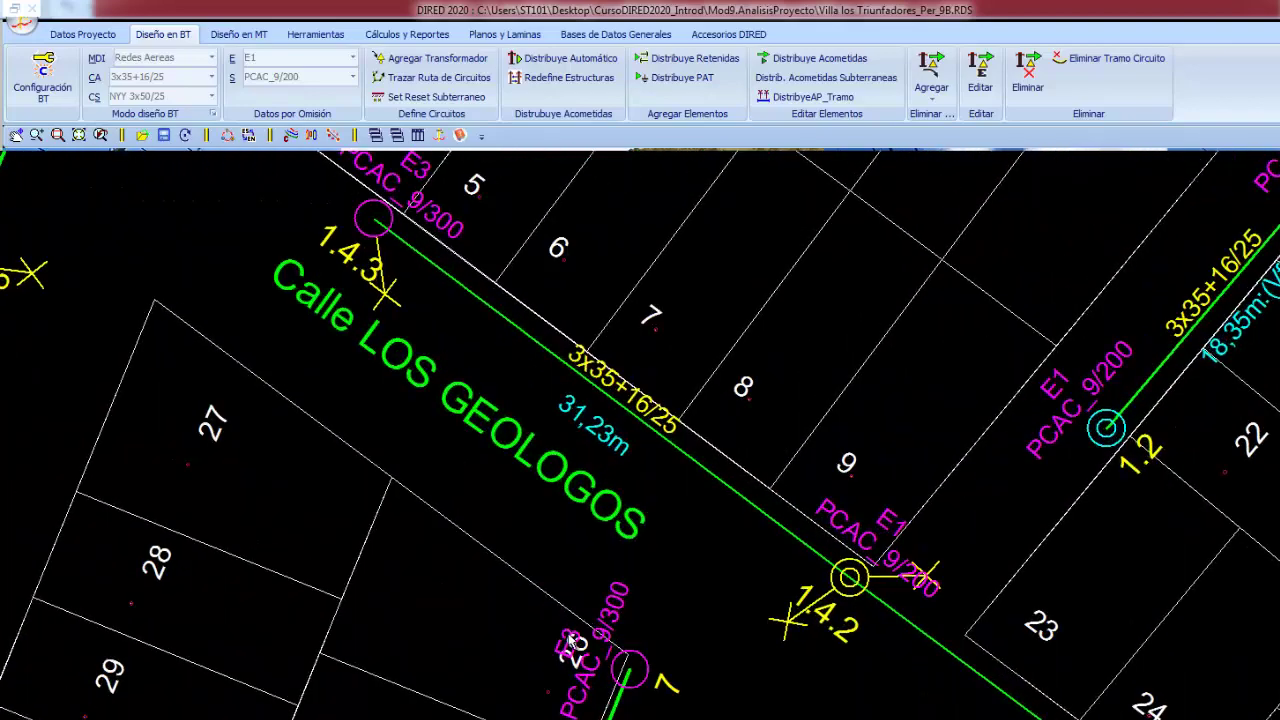
{"action": "scroll", "coordinate": [636, 566], "scroll_direction": "down", "scroll_amount": 1}
{"action": "scroll", "coordinate": [638, 566], "scroll_direction": "down", "scroll_amount": 2}
{"action": "scroll", "coordinate": [625, 500], "scroll_direction": "down", "scroll_amount": 1}
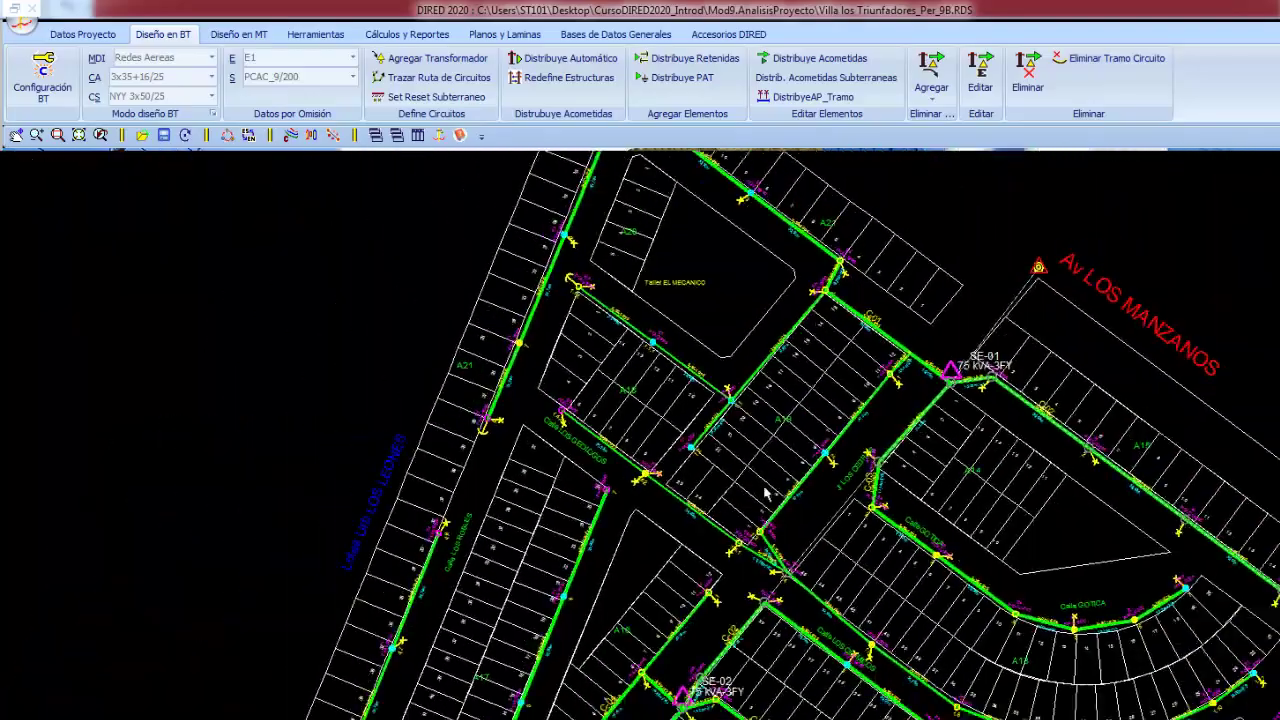
{"action": "scroll", "coordinate": [612, 430], "scroll_direction": "down", "scroll_amount": 1}
{"action": "scroll", "coordinate": [612, 432], "scroll_direction": "up", "scroll_amount": 1}
{"action": "scroll", "coordinate": [590, 438], "scroll_direction": "up", "scroll_amount": 1}
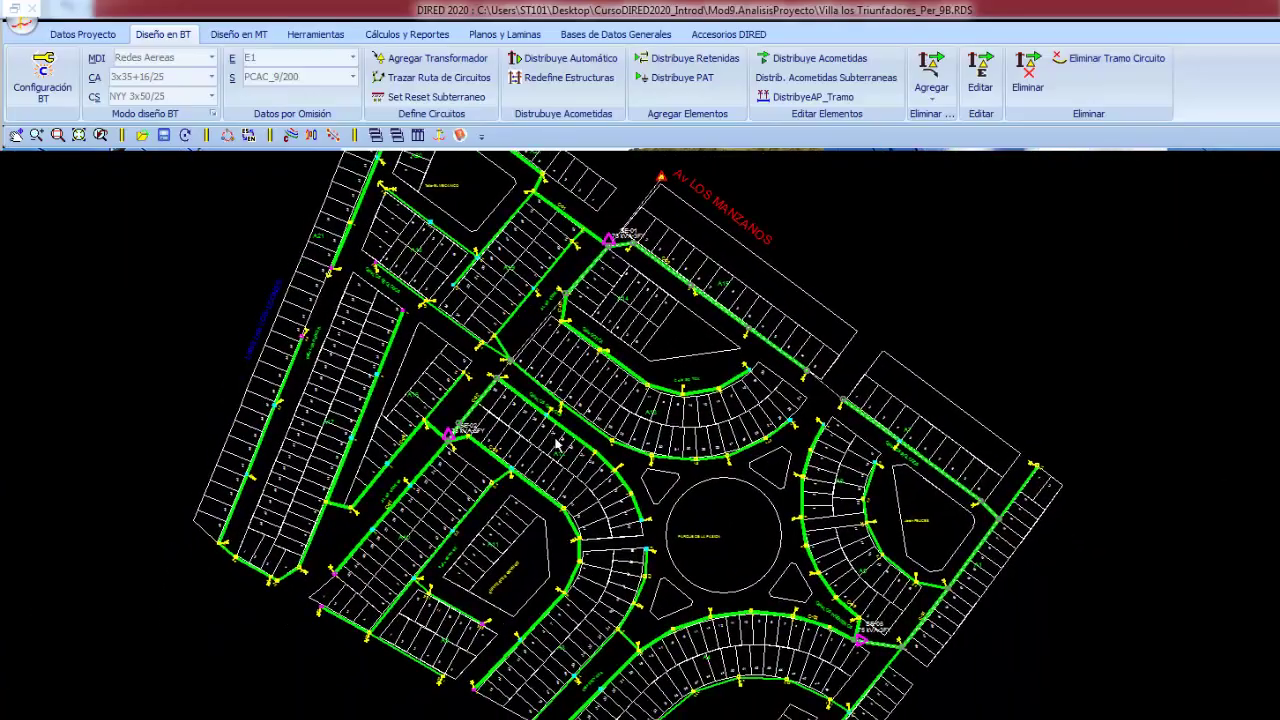
{"action": "scroll", "coordinate": [557, 446], "scroll_direction": "up", "scroll_amount": 1}
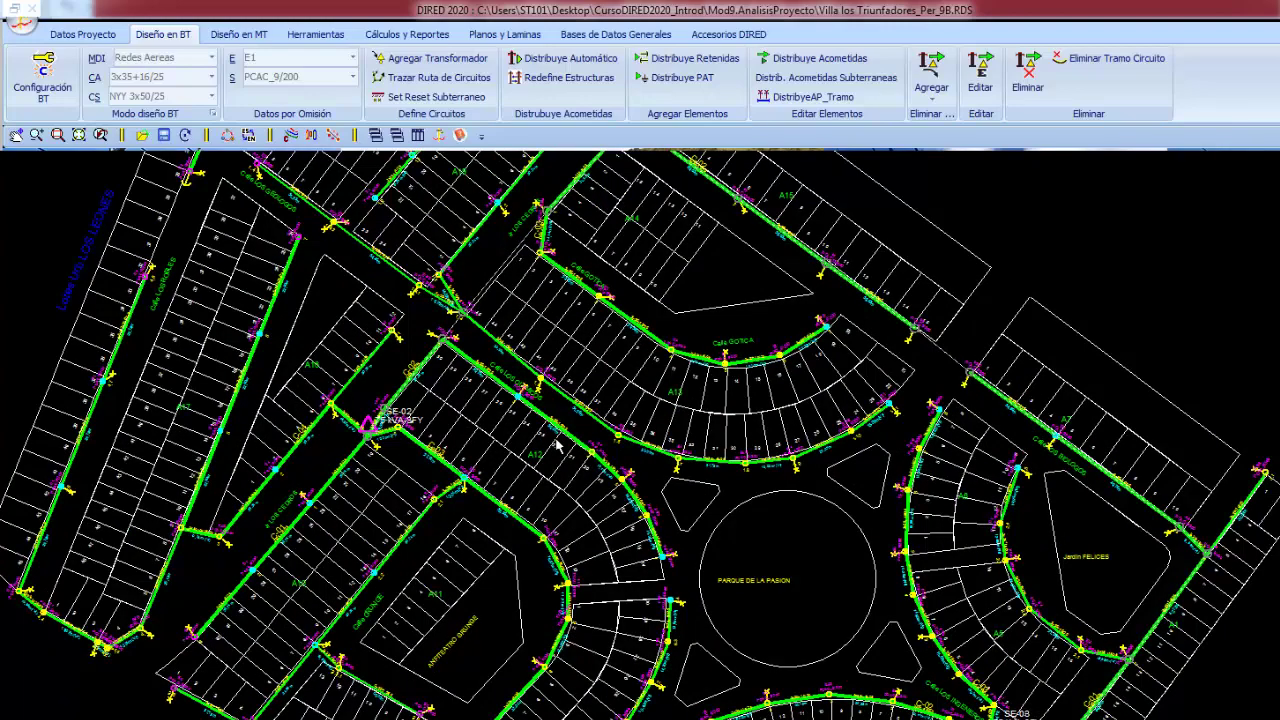
{"action": "scroll", "coordinate": [557, 445], "scroll_direction": "up", "scroll_amount": 1}
{"action": "scroll", "coordinate": [558, 440], "scroll_direction": "up", "scroll_amount": 1}
{"action": "scroll", "coordinate": [563, 425], "scroll_direction": "up", "scroll_amount": 1}
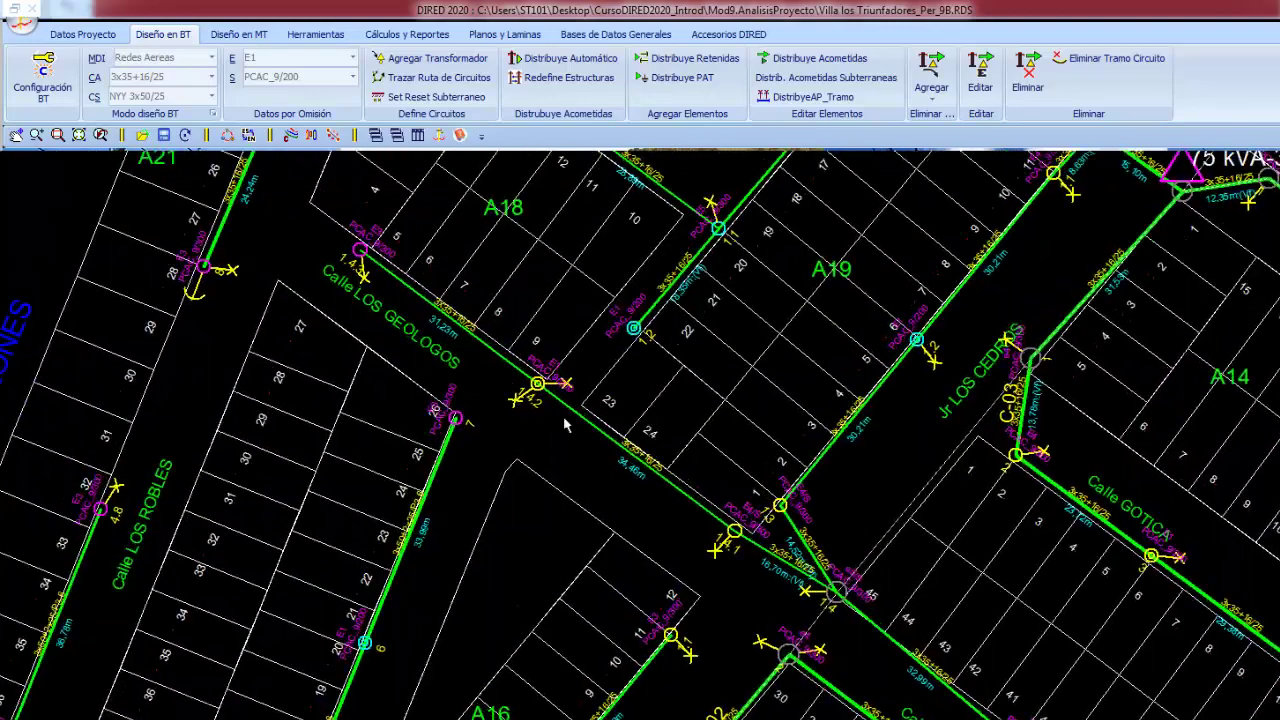
{"action": "scroll", "coordinate": [683, 273], "scroll_direction": "up", "scroll_amount": 1}
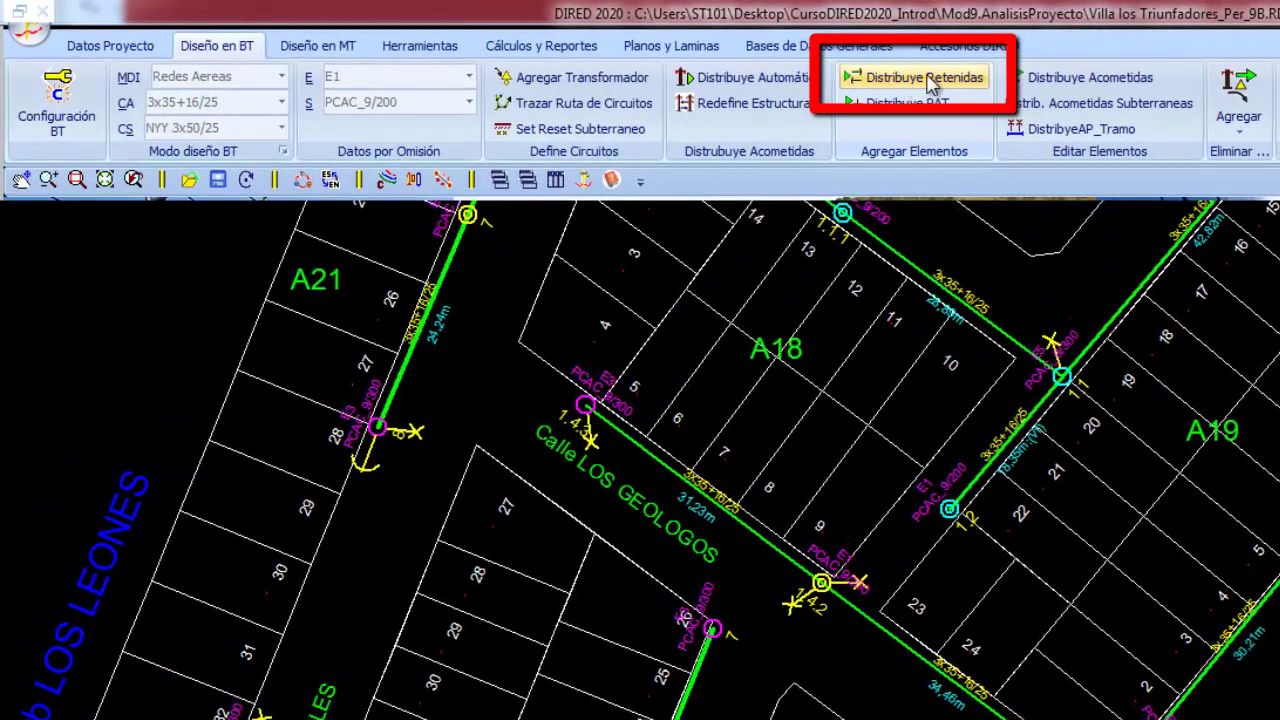
Set Distribuye Retenidas to type RI, one per side at line ends, vertices and E2-head retentions
{"action": "left_click", "coordinate": [930, 85]}
{"action": "left_click", "coordinate": [428, 223]}
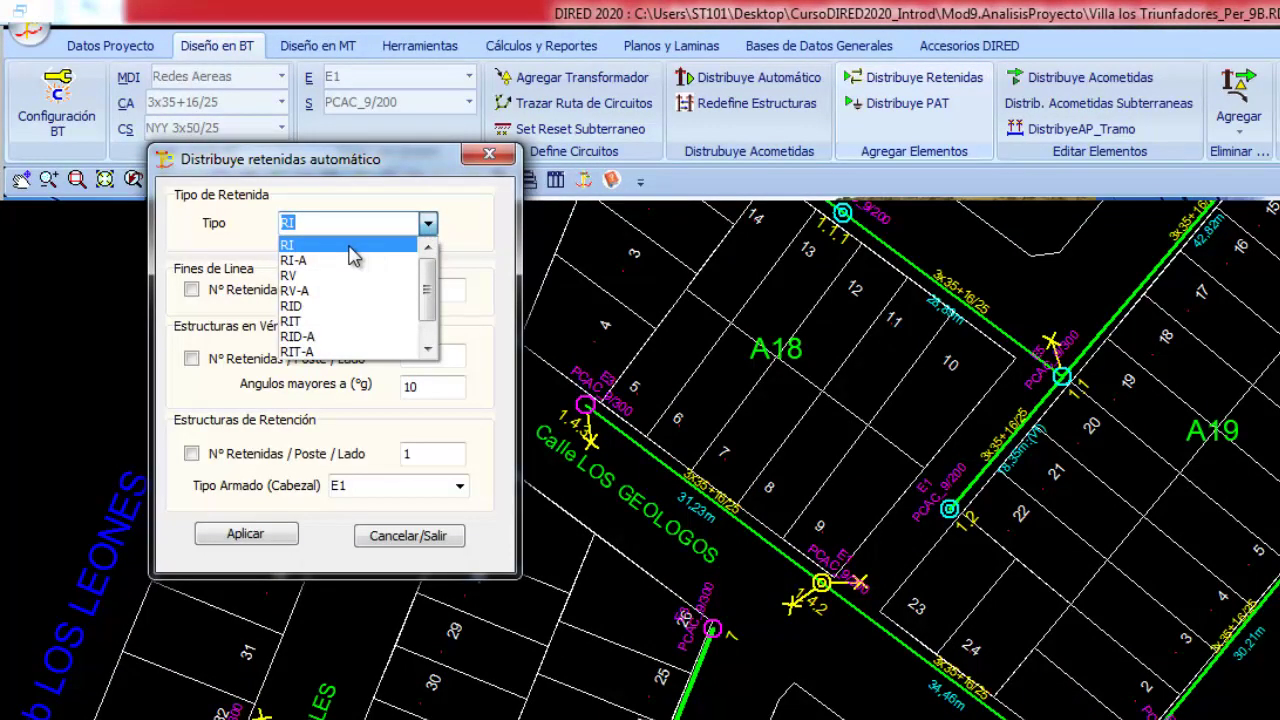
{"action": "left_click", "coordinate": [428, 223]}
{"action": "left_click", "coordinate": [191, 289]}
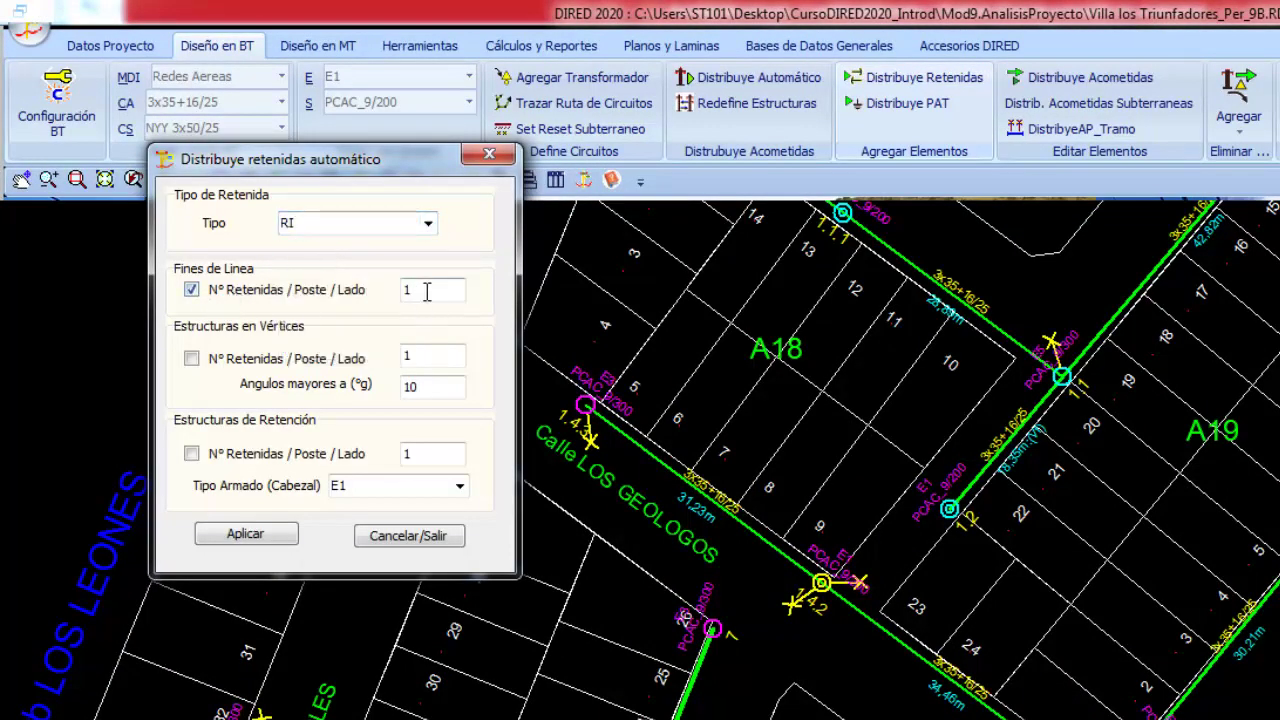
{"action": "left_click", "coordinate": [191, 358]}
{"action": "left_click", "coordinate": [427, 358]}
{"action": "left_click", "coordinate": [191, 453]}
{"action": "left_click", "coordinate": [430, 455]}
{"action": "left_click", "coordinate": [459, 486]}
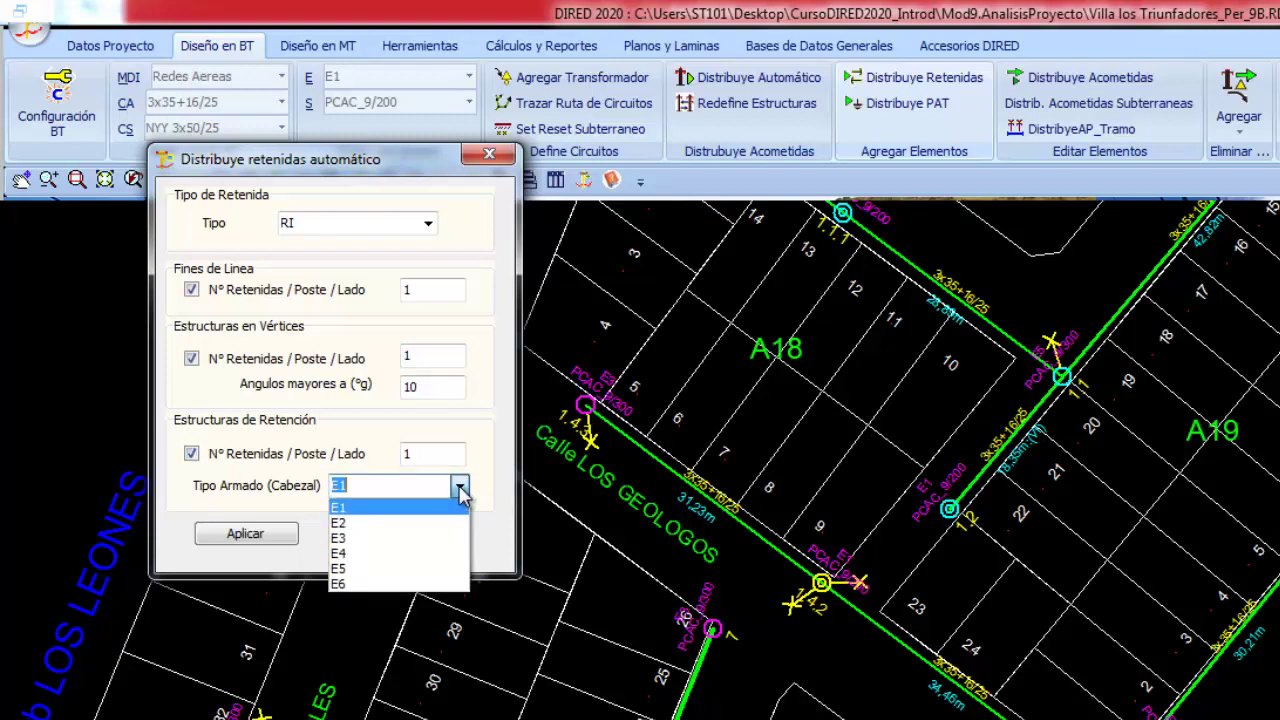
{"action": "left_click", "coordinate": [389, 533]}
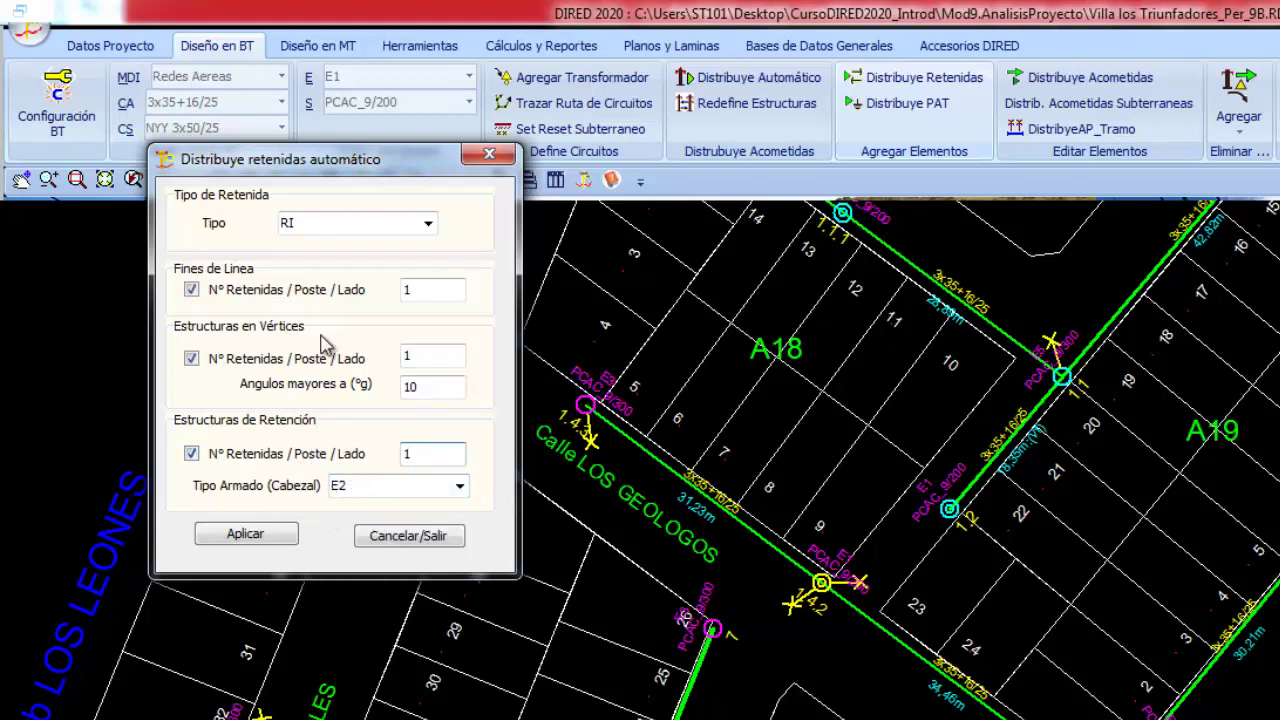
{"action": "left_click_drag", "start_coordinate": [333, 166], "coordinate": [700, 265]}
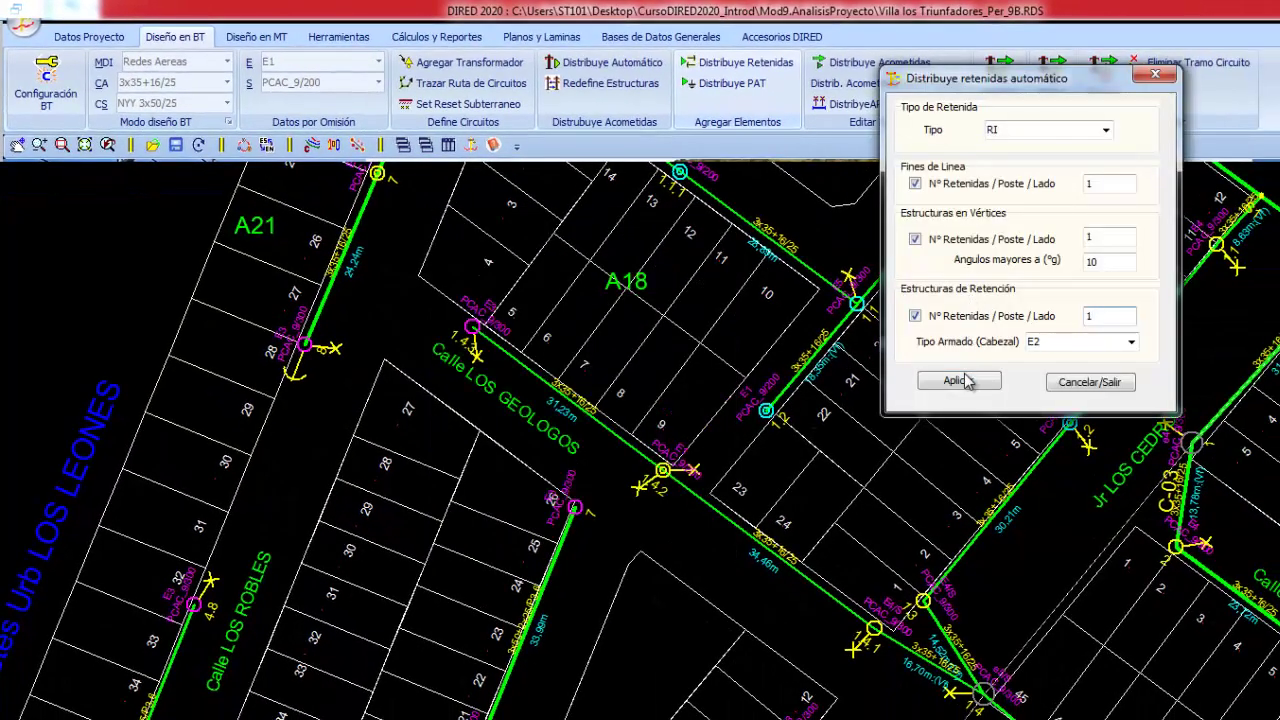
Apply the guy wires to the poles, then zoom toward A21, circuit C-01, SE-01 and nodes E4–E5
{"action": "left_click", "coordinate": [958, 382]}
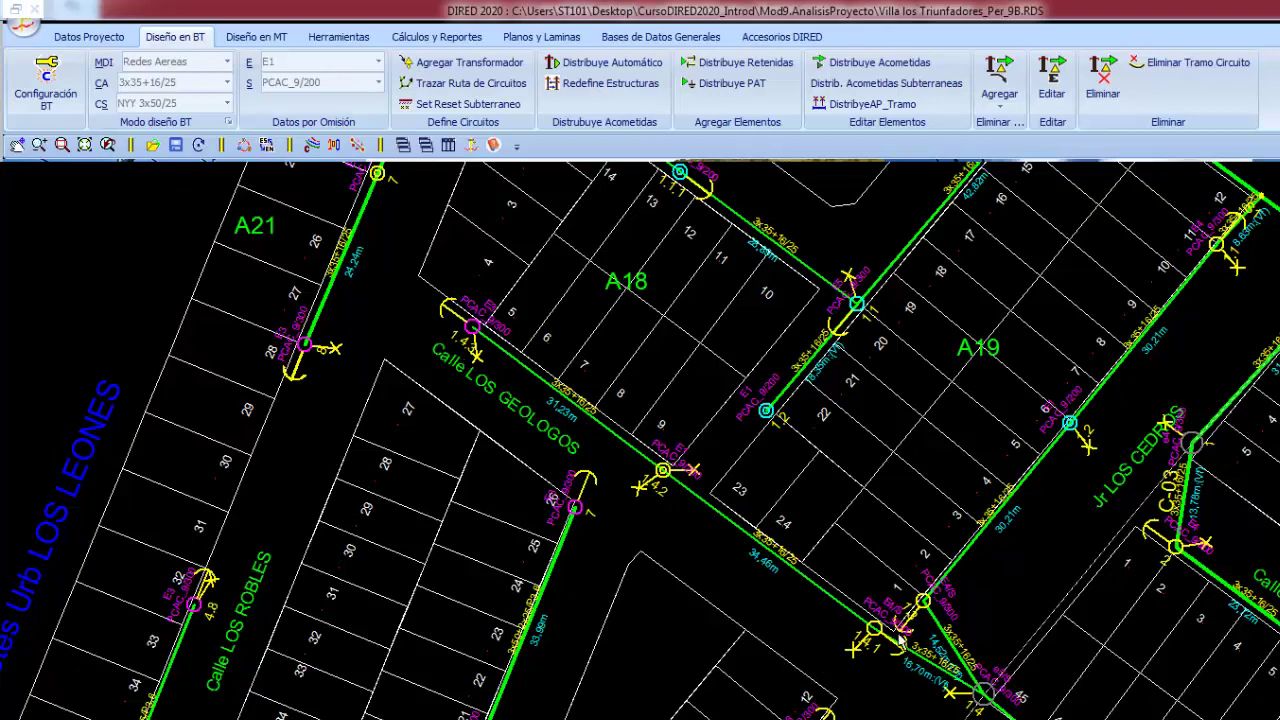
{"action": "scroll", "coordinate": [900, 650], "scroll_direction": "up", "scroll_amount": 2}
{"action": "scroll", "coordinate": [800, 600], "scroll_direction": "up", "scroll_amount": 1}
{"action": "scroll", "coordinate": [700, 560], "scroll_direction": "up", "scroll_amount": 1}
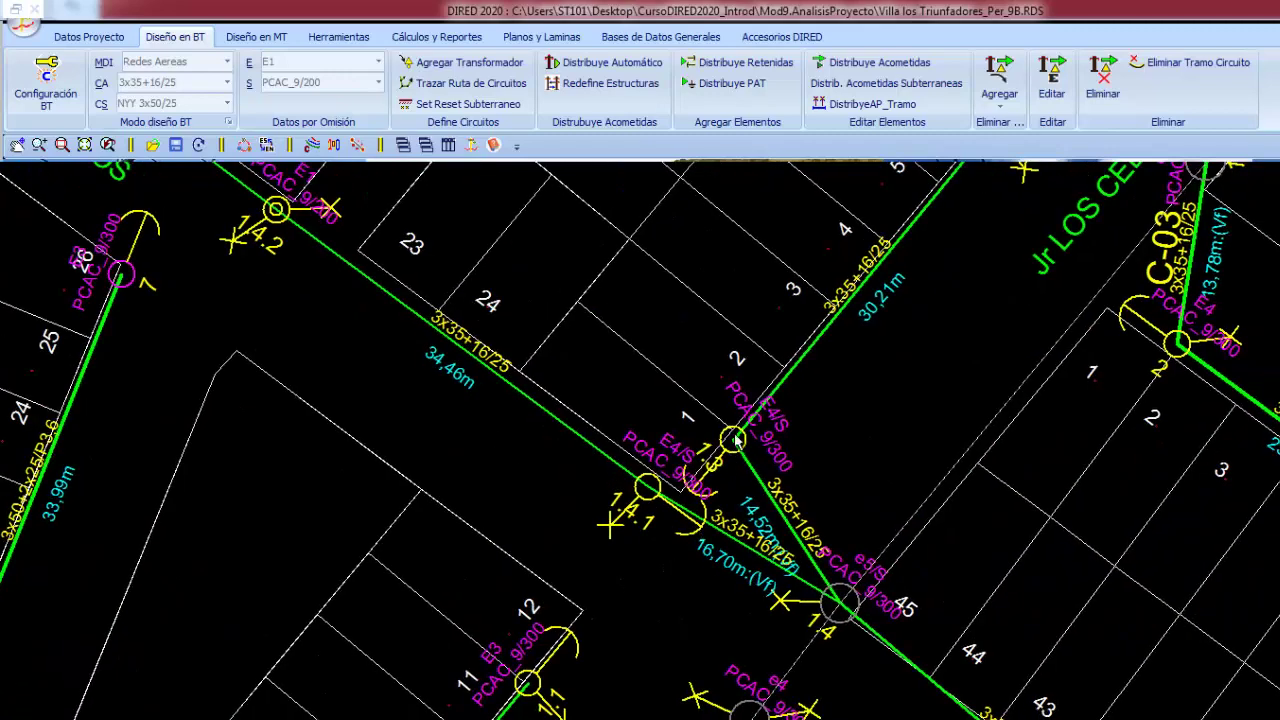
{"action": "mouse_move", "coordinate": [937, 350]}
{"action": "middle_mouse_down"}
{"action": "mouse_move", "coordinate": [832, 446]}
{"action": "mouse_move", "coordinate": [512, 390]}
{"action": "mouse_move", "coordinate": [528, 432]}
{"action": "mouse_move", "coordinate": [596, 480]}
{"action": "middle_mouse_up"}
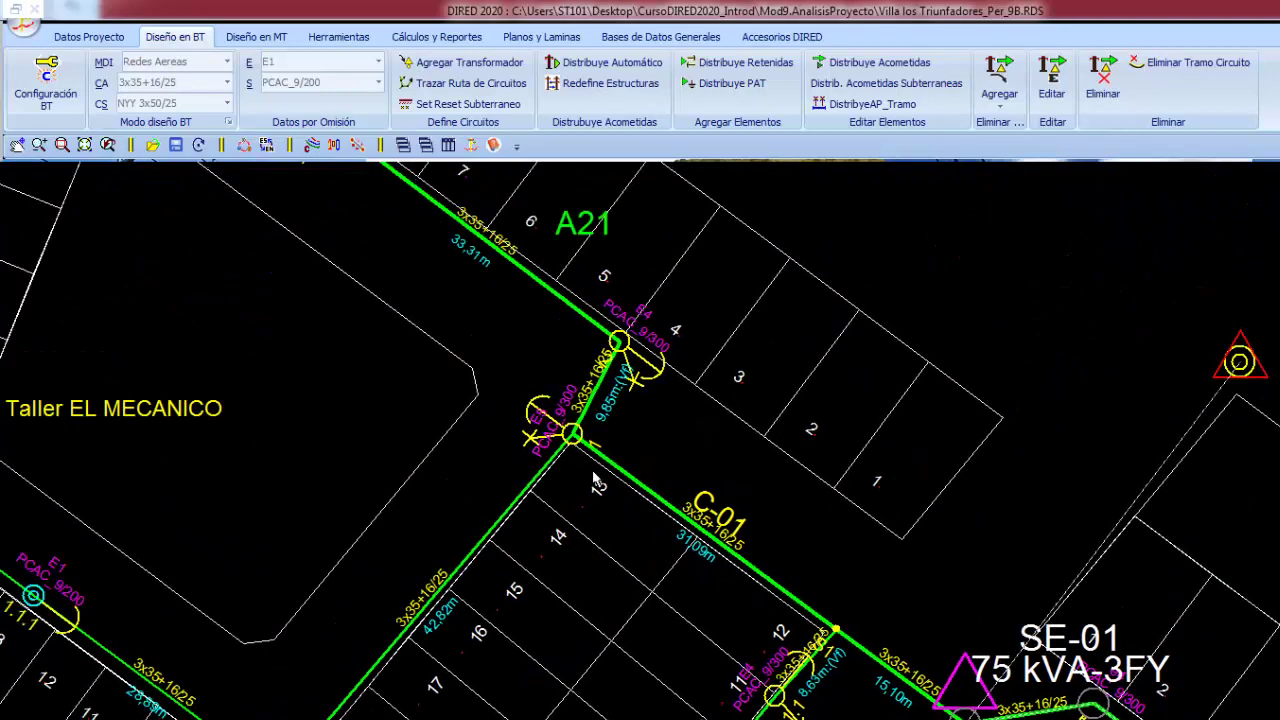
{"action": "scroll", "coordinate": [597, 458], "scroll_direction": "up", "scroll_amount": 1}
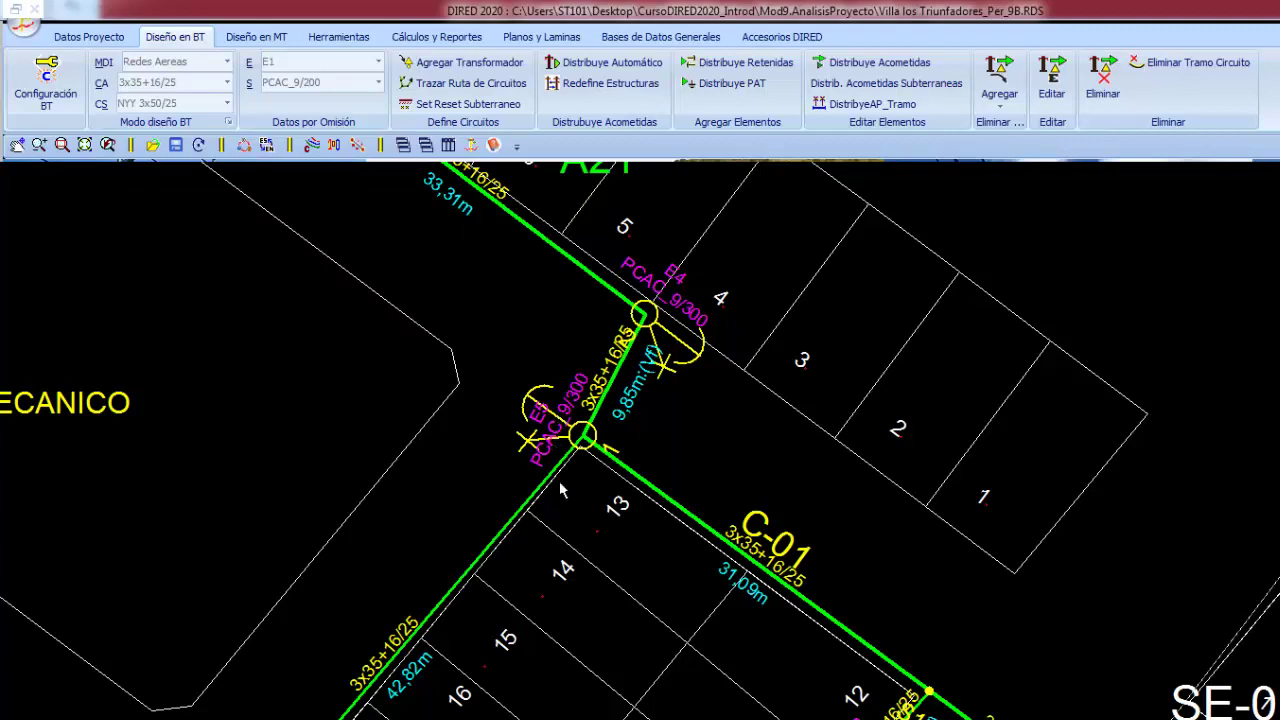
{"action": "middle_click_drag", "start_coordinate": [564, 491], "coordinate": [601, 444]}
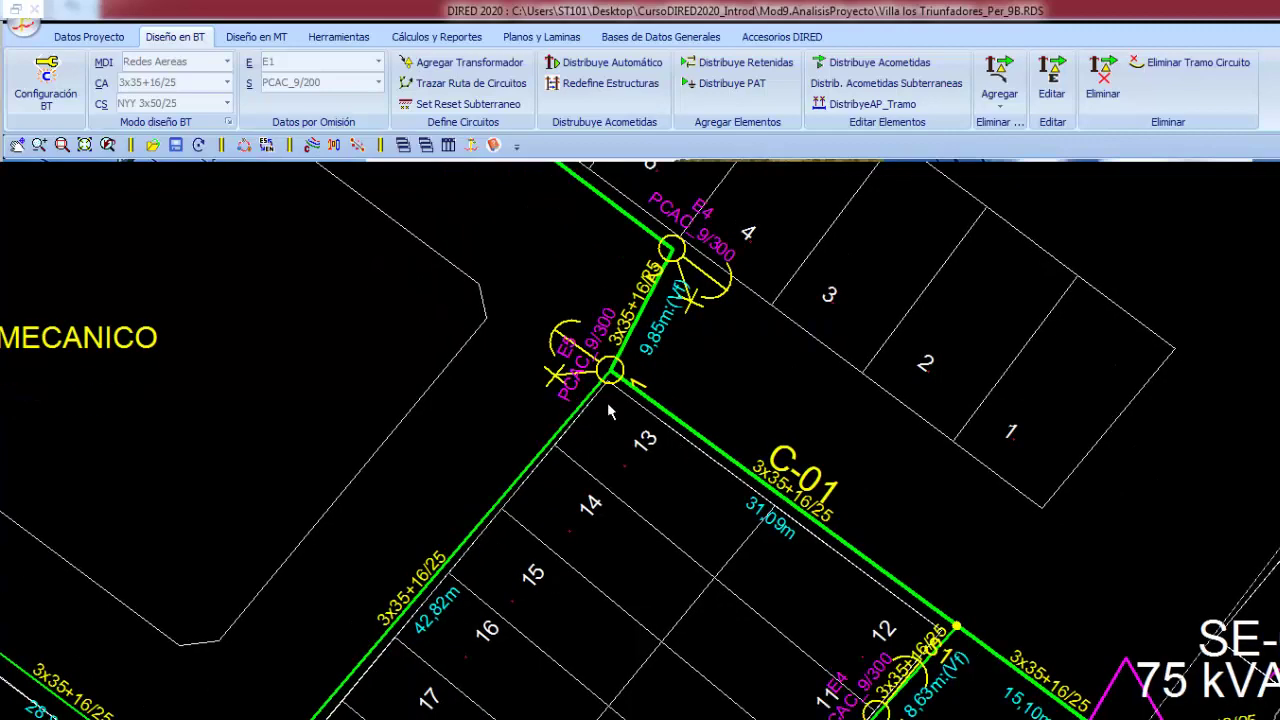
Zoom and pan around block A21 to frame the Taller EL MECANICO, A20 and A21 area
{"action": "scroll", "coordinate": [607, 402], "scroll_direction": "down", "scroll_amount": 1}
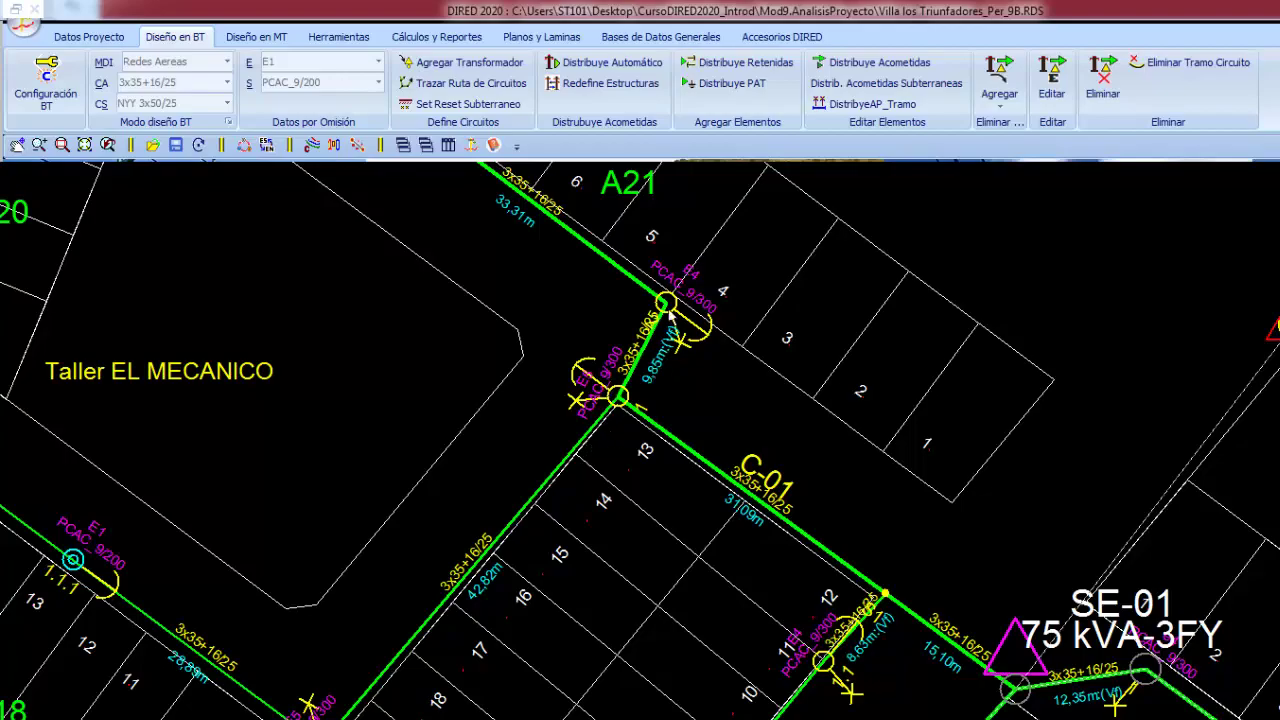
{"action": "scroll", "coordinate": [363, 596], "scroll_direction": "down", "scroll_amount": 2}
{"action": "scroll", "coordinate": [470, 596], "scroll_direction": "down", "scroll_amount": 2}
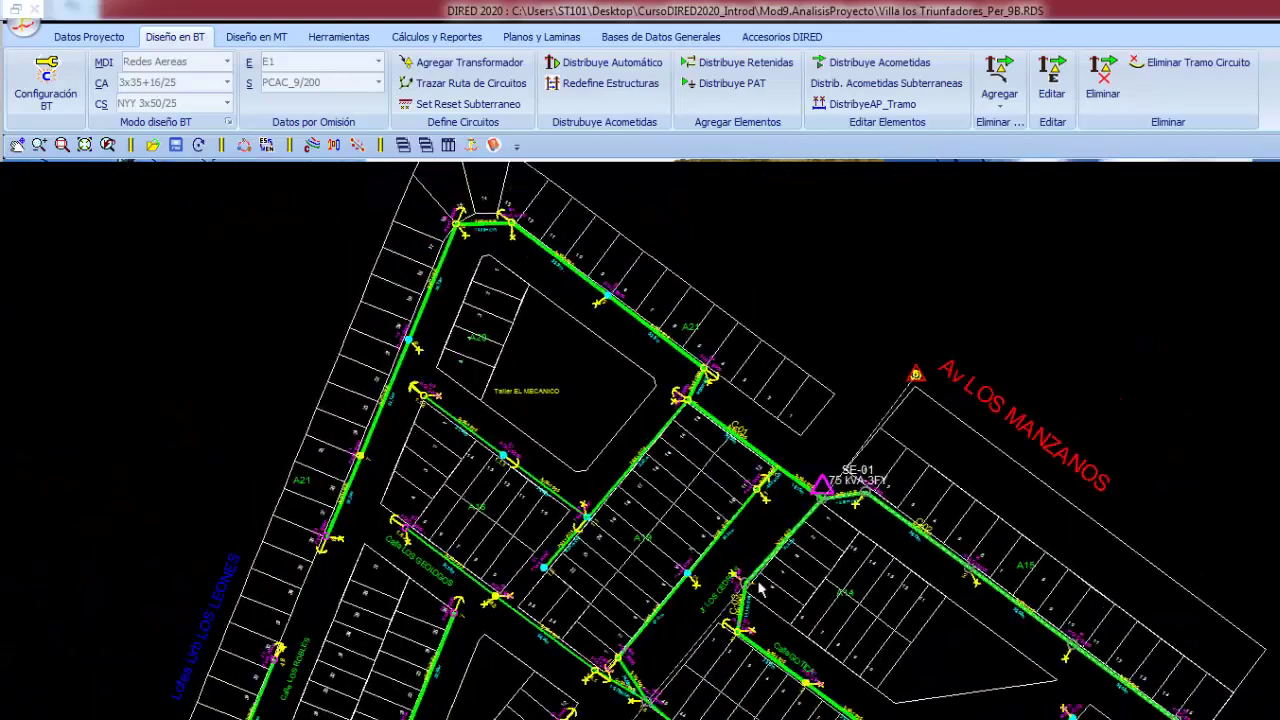
{"action": "scroll", "coordinate": [570, 597], "scroll_direction": "down", "scroll_amount": 2}
{"action": "scroll", "coordinate": [676, 597], "scroll_direction": "up", "scroll_amount": 2}
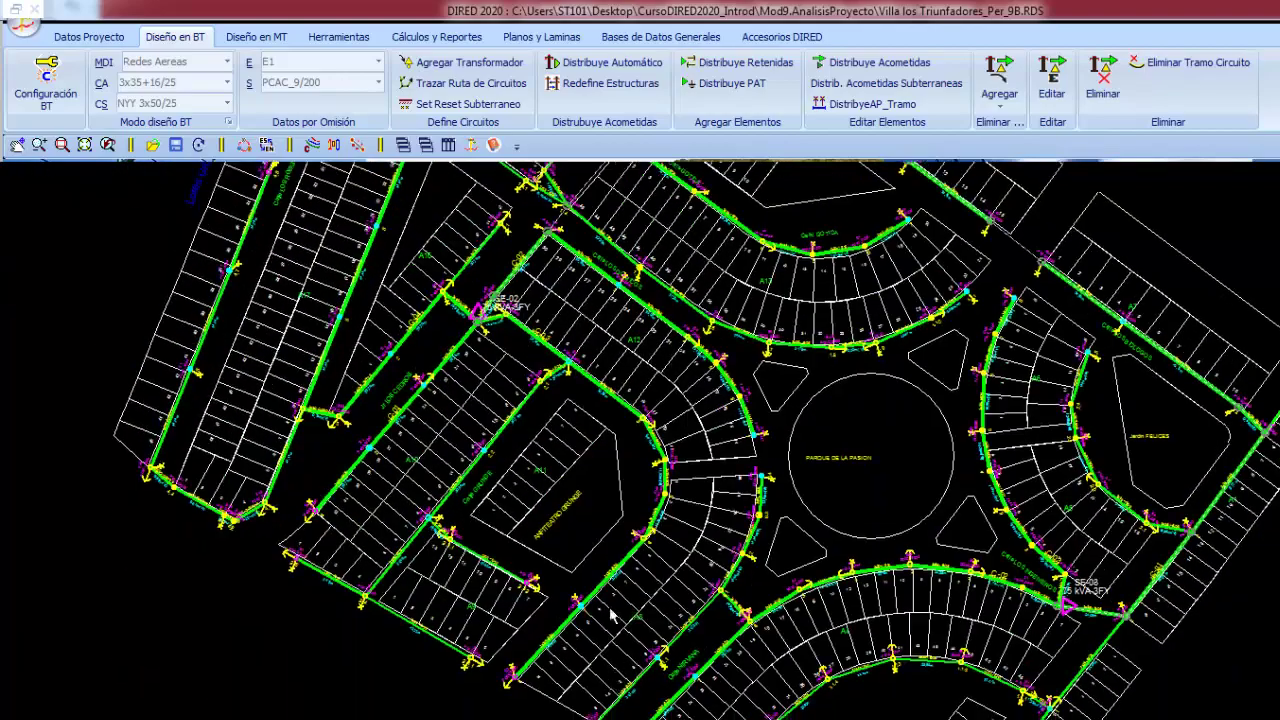
{"action": "scroll", "coordinate": [660, 545], "scroll_direction": "up", "scroll_amount": 2}
{"action": "scroll", "coordinate": [643, 492], "scroll_direction": "up", "scroll_amount": 1}
{"action": "scroll", "coordinate": [630, 505], "scroll_direction": "up", "scroll_amount": 1}
{"action": "scroll", "coordinate": [600, 520], "scroll_direction": "up", "scroll_amount": 1}
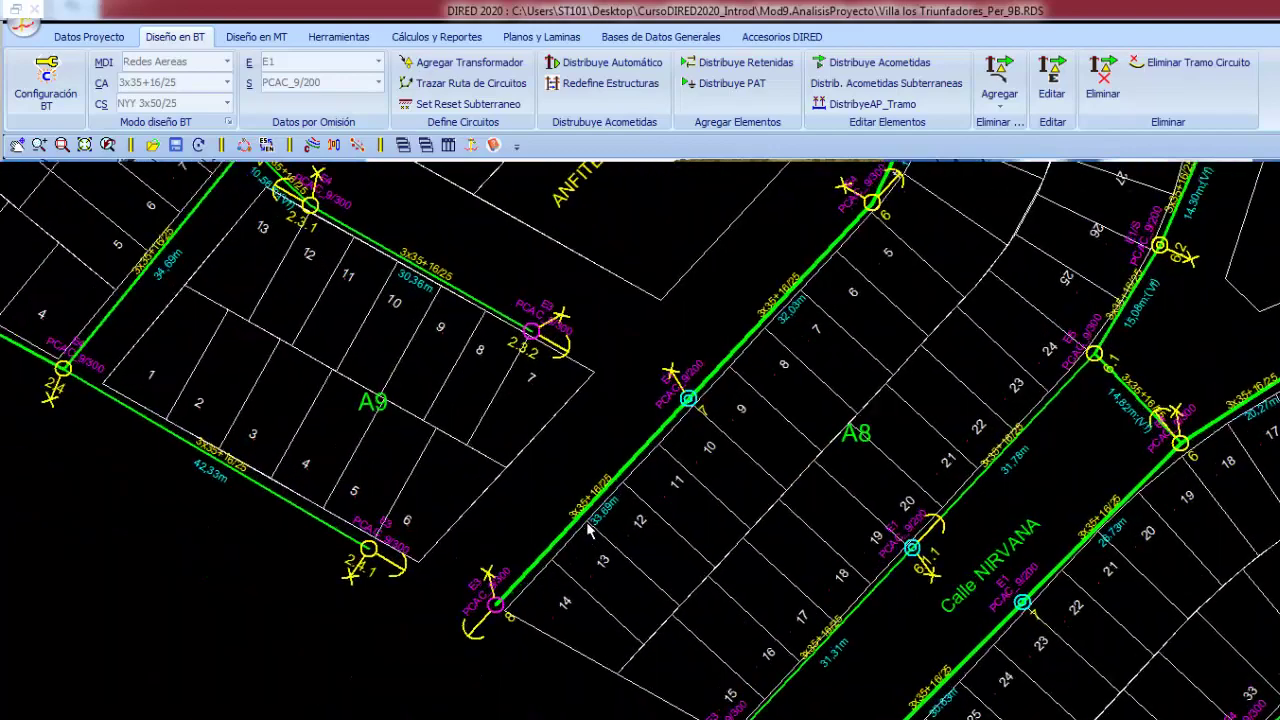
{"action": "scroll", "coordinate": [590, 530], "scroll_direction": "up", "scroll_amount": 1}
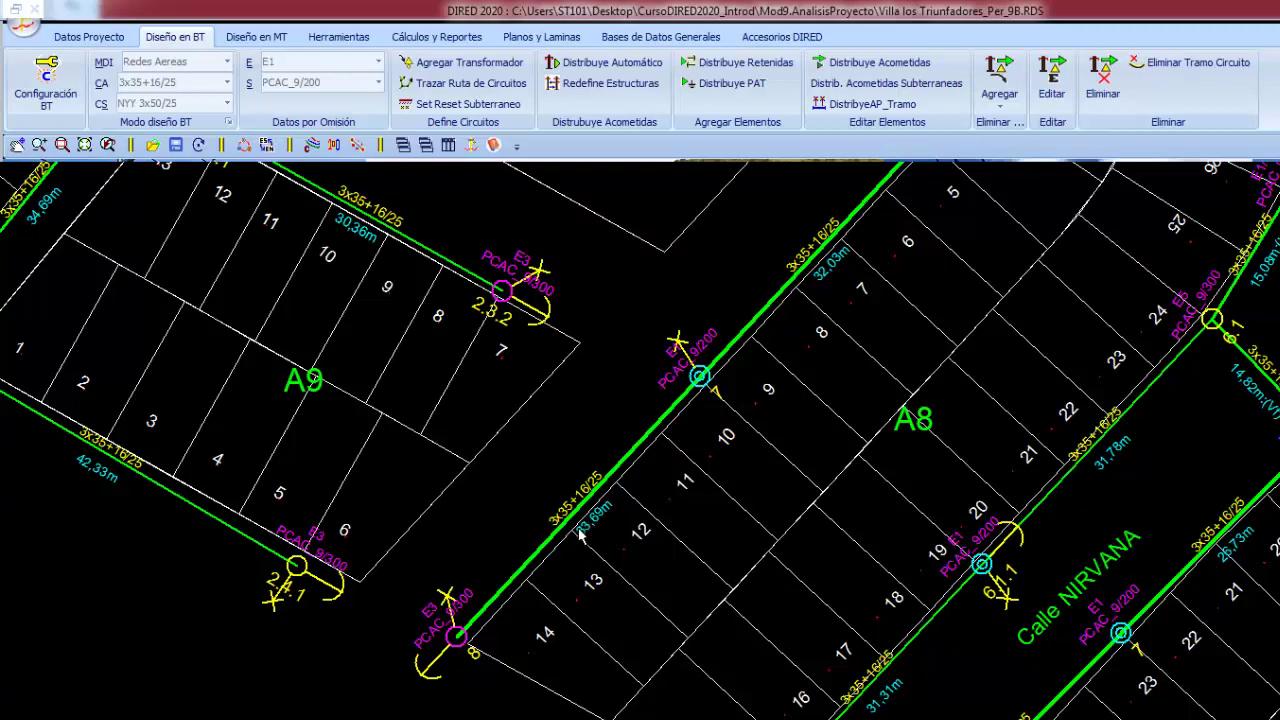
{"action": "scroll", "coordinate": [584, 534], "scroll_direction": "down", "scroll_amount": 1}
{"action": "scroll", "coordinate": [595, 490], "scroll_direction": "down", "scroll_amount": 2}
{"action": "scroll", "coordinate": [600, 457], "scroll_direction": "up", "scroll_amount": 2}
{"action": "scroll", "coordinate": [608, 466], "scroll_direction": "up", "scroll_amount": 1}
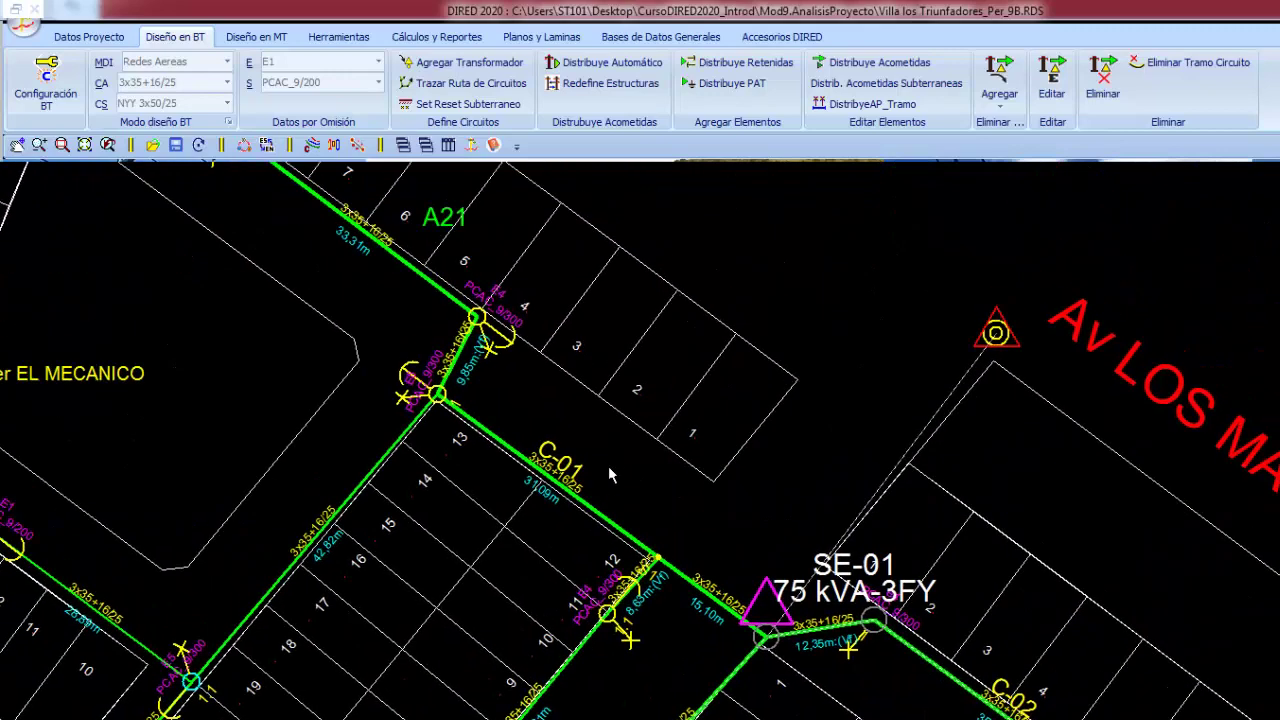
{"action": "middle_click_drag", "start_coordinate": [683, 305], "coordinate": [670, 388]}
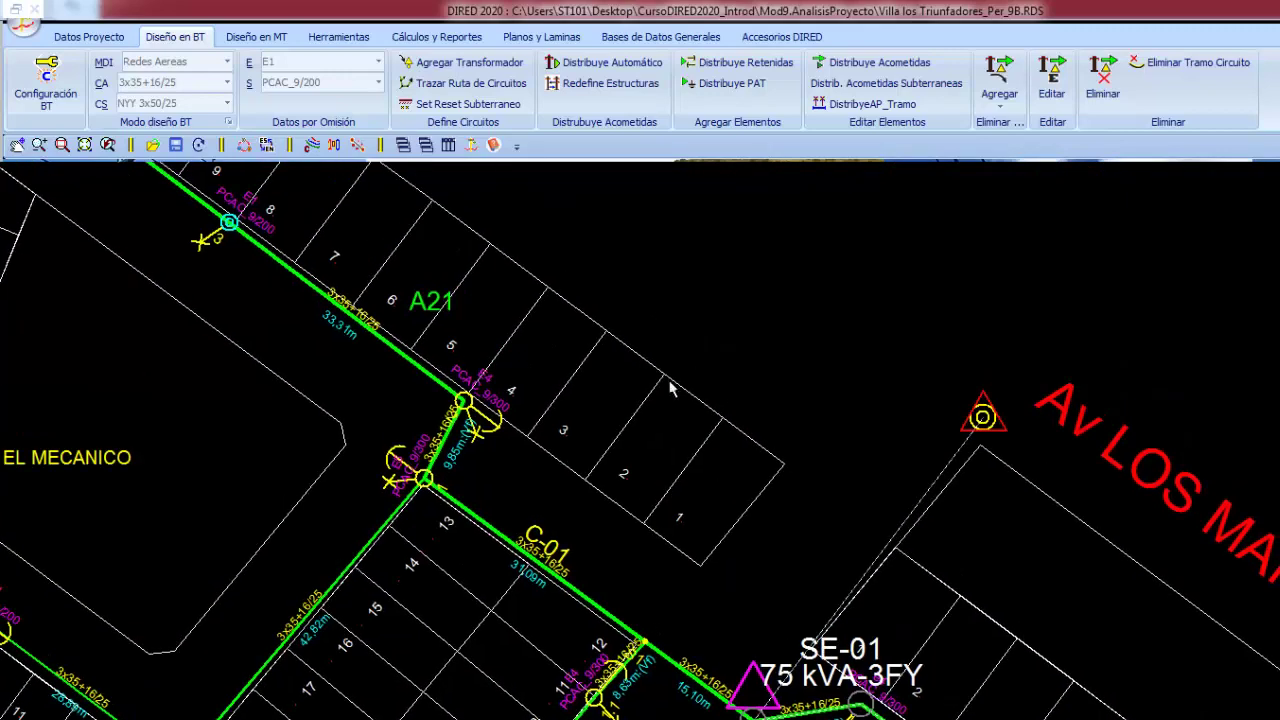
{"action": "scroll", "coordinate": [470, 280], "scroll_direction": "down", "scroll_amount": 2}
{"action": "scroll", "coordinate": [410, 220], "scroll_direction": "up", "scroll_amount": 1}
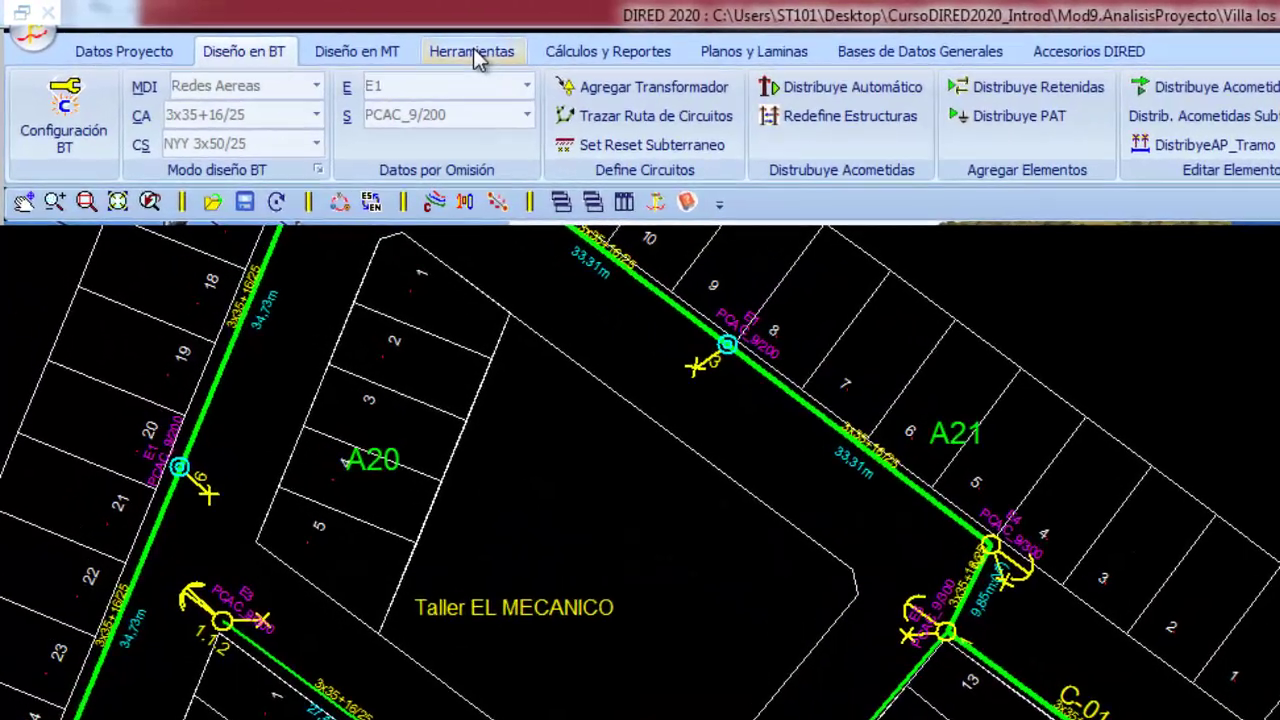
Open Cambiar Datos Proyecto from the Herramientas tools, with block A20 brought into view
{"action": "left_click", "coordinate": [343, 42]}
{"action": "middle_click_drag", "start_coordinate": [453, 358], "coordinate": [757, 384]}
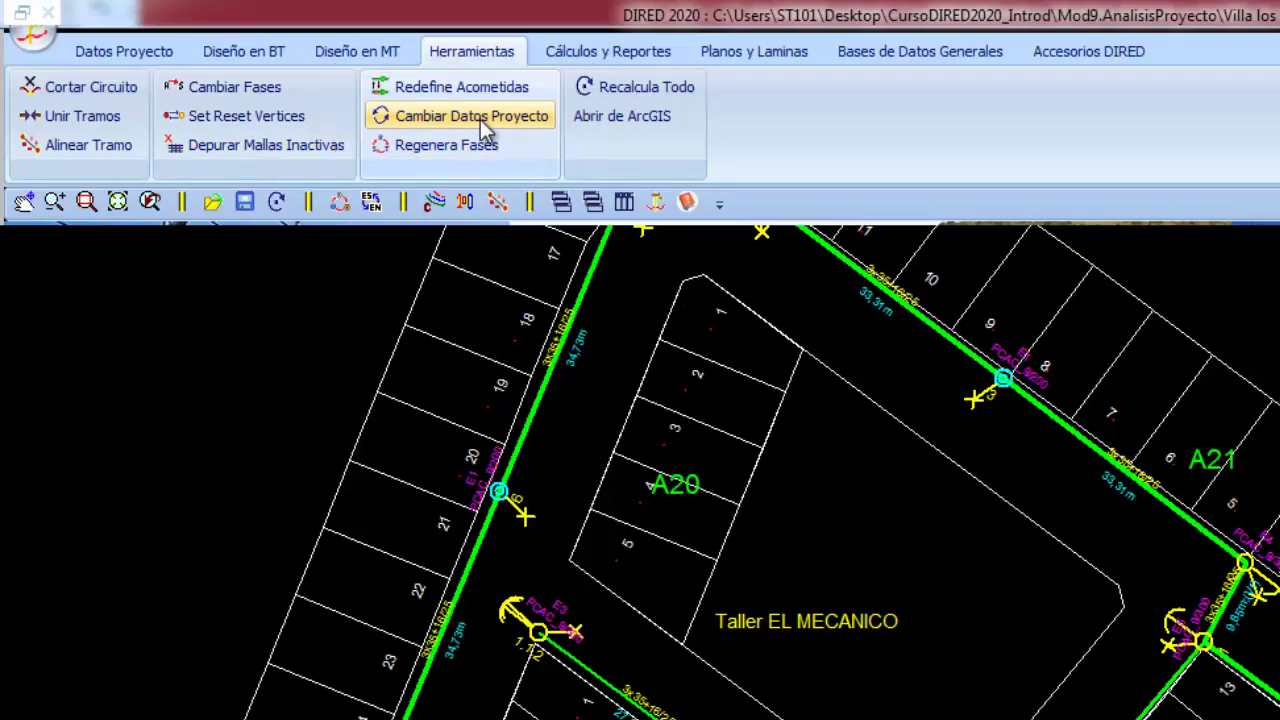
{"action": "left_click", "coordinate": [380, 96]}
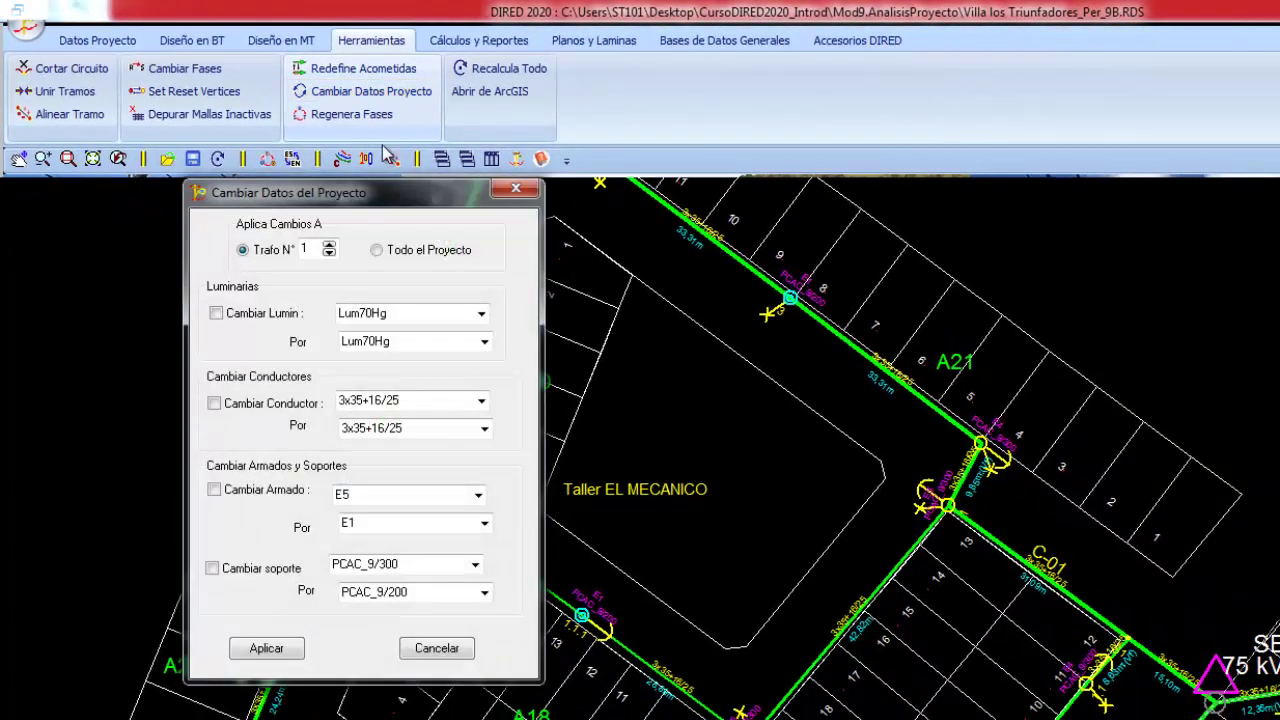
Set scope to Todo el Proyecto and replace luminaire Lum70Hg with Lum150Hg
{"action": "left_click_drag", "start_coordinate": [395, 201], "coordinate": [629, 190]}
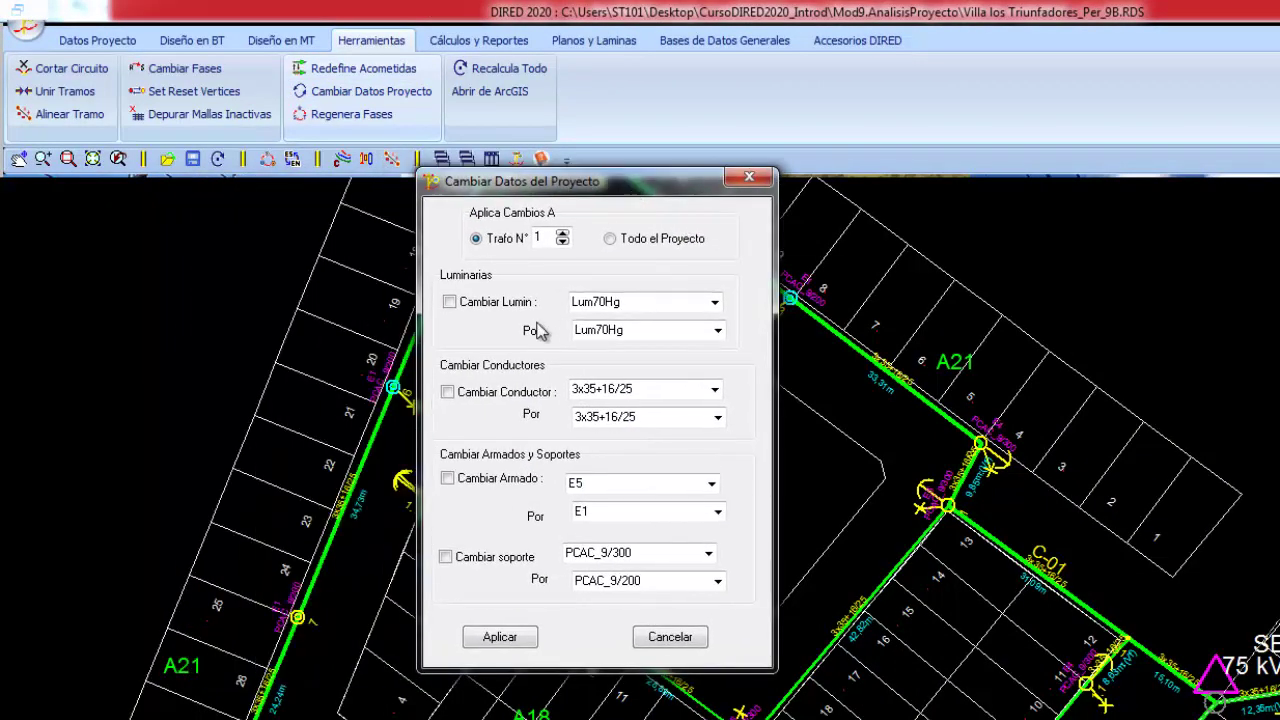
{"action": "left_click", "coordinate": [632, 245]}
{"action": "left_click", "coordinate": [449, 301]}
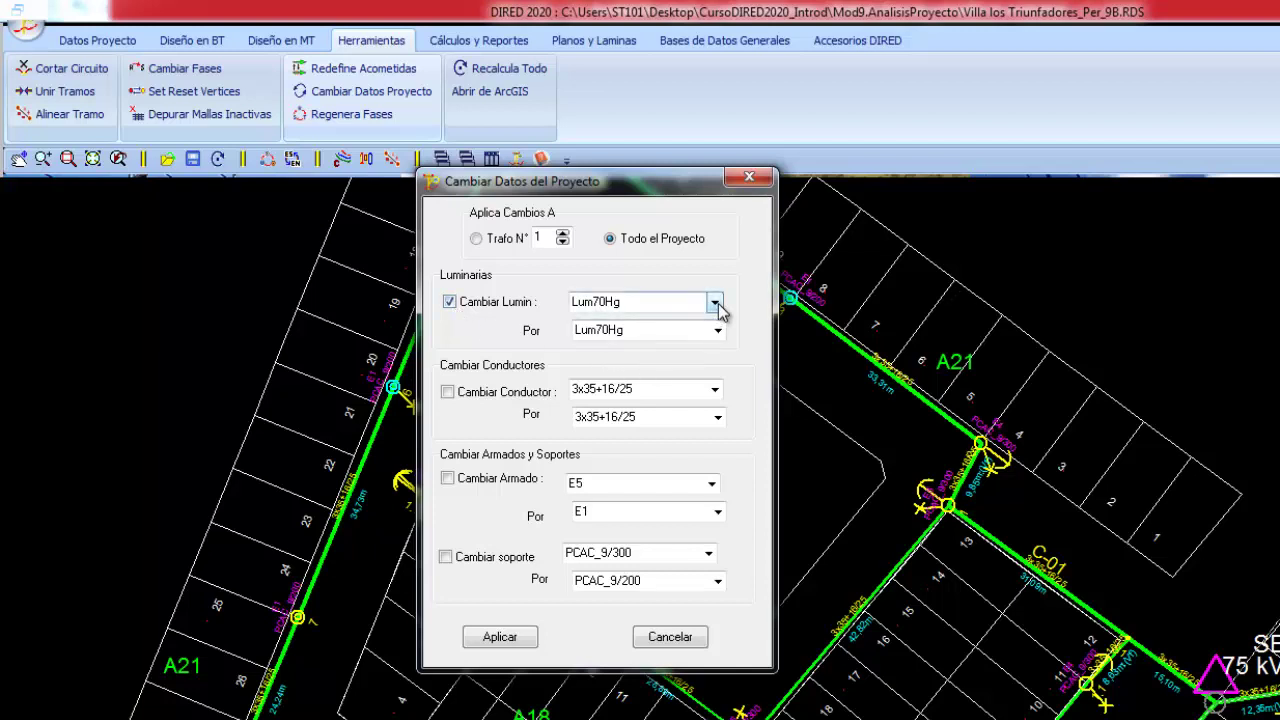
{"action": "left_click", "coordinate": [714, 303]}
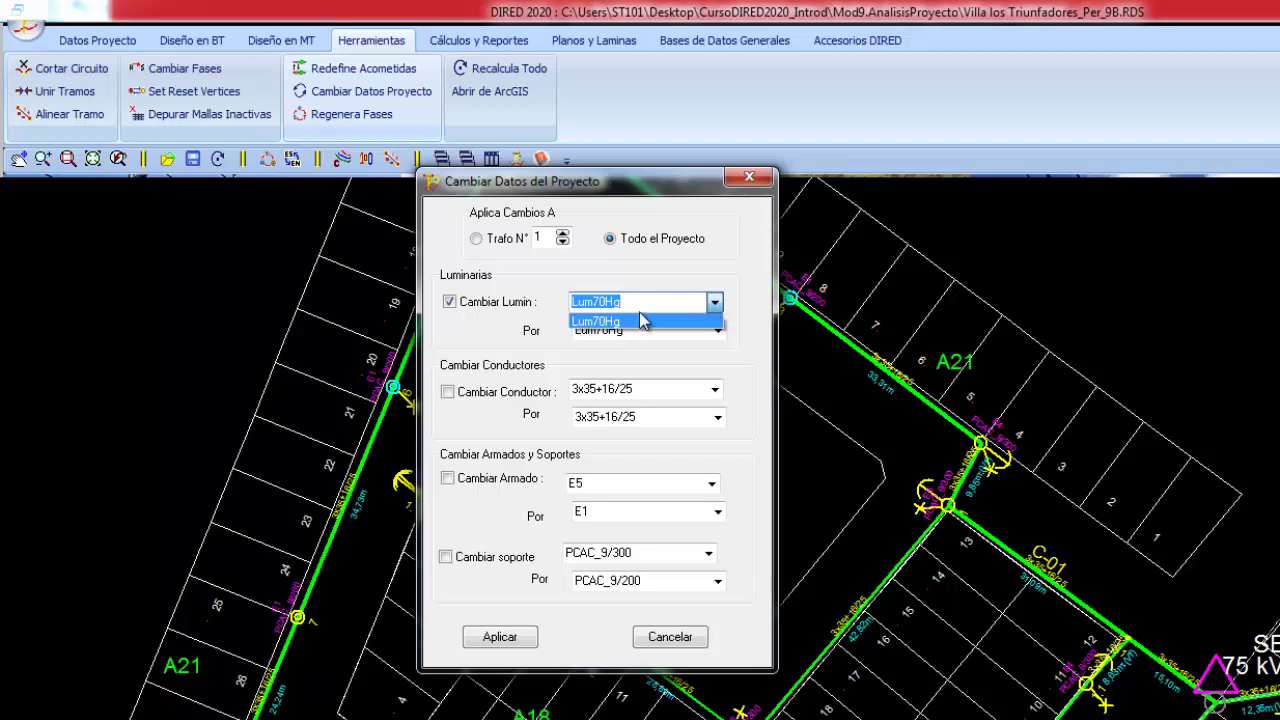
{"action": "left_click", "coordinate": [643, 302]}
{"action": "left_click", "coordinate": [718, 331]}
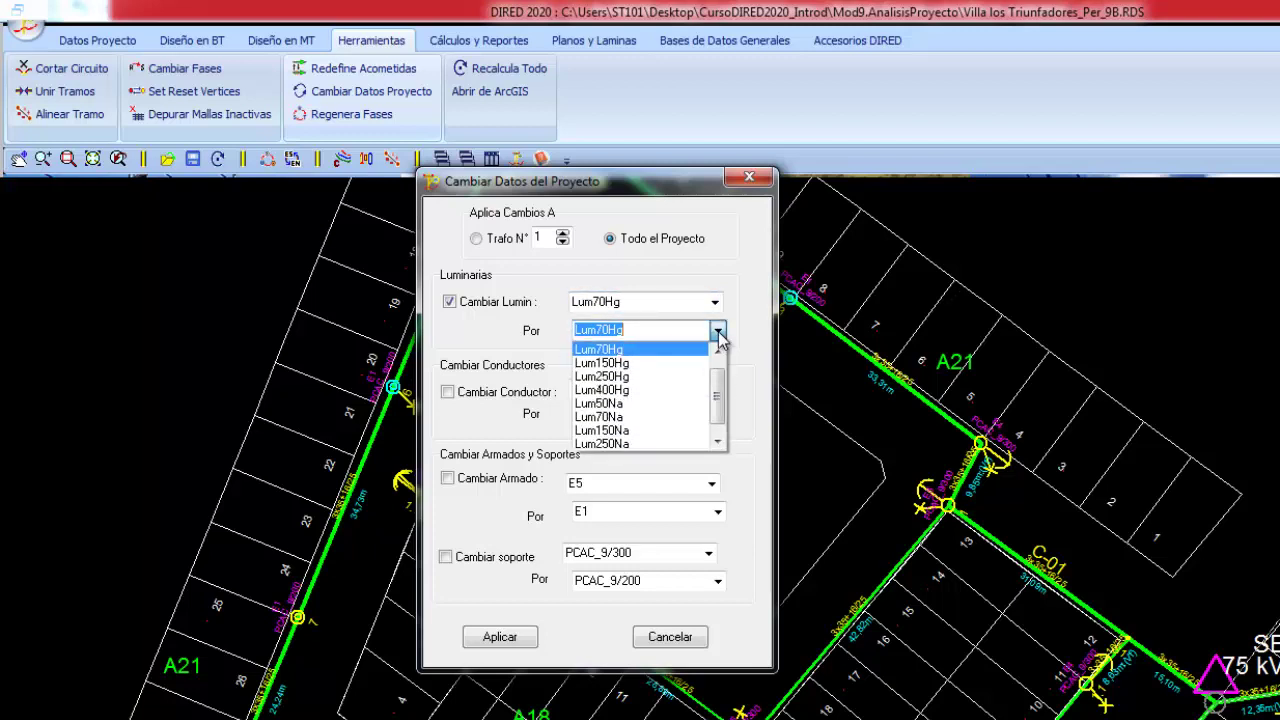
{"action": "left_click", "coordinate": [652, 372]}
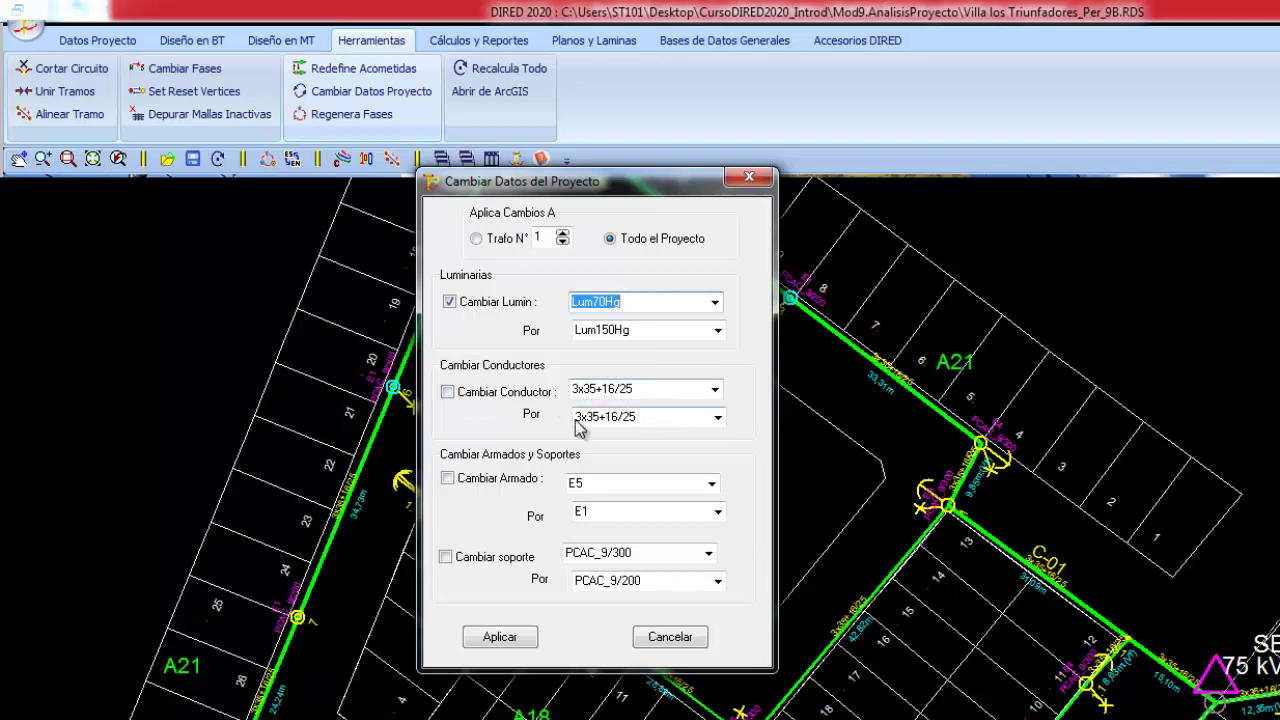
Try replacement conductors NYY 3x50/25 and 3x50+2x25/P3,6, then turn conductor replacement off
{"action": "left_click", "coordinate": [718, 417]}
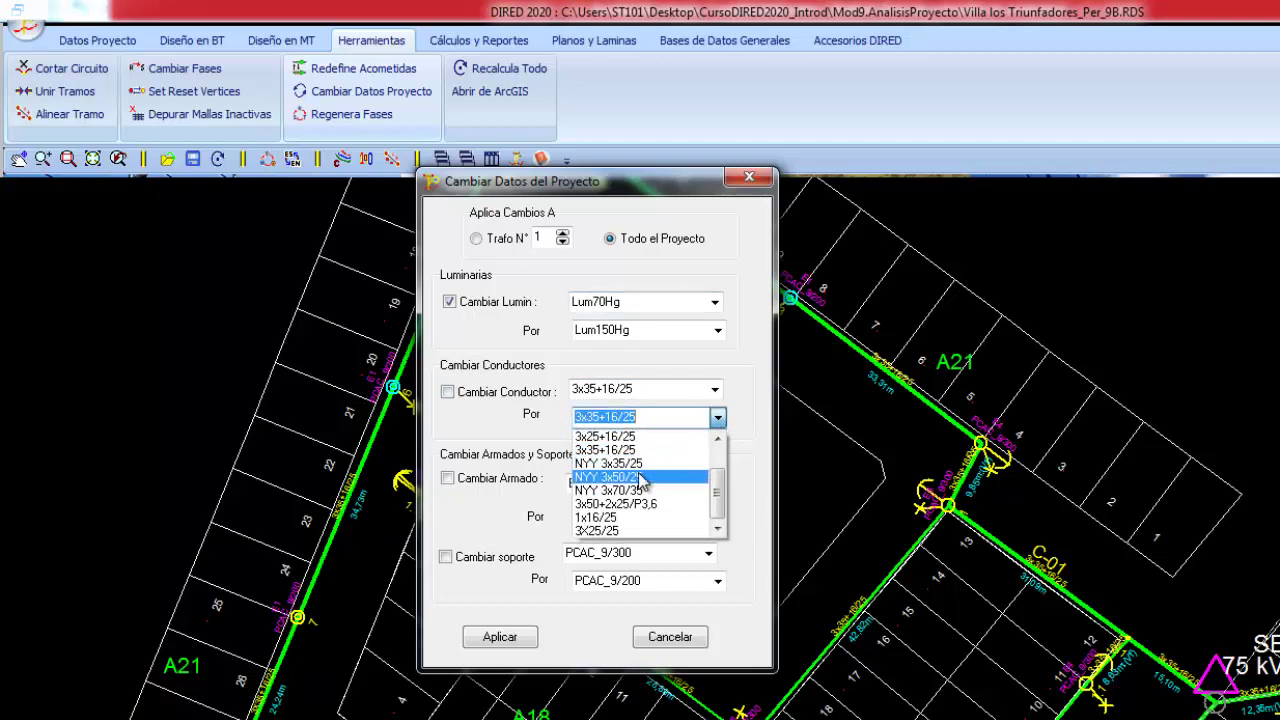
{"action": "left_click", "coordinate": [641, 477]}
{"action": "left_click", "coordinate": [718, 418]}
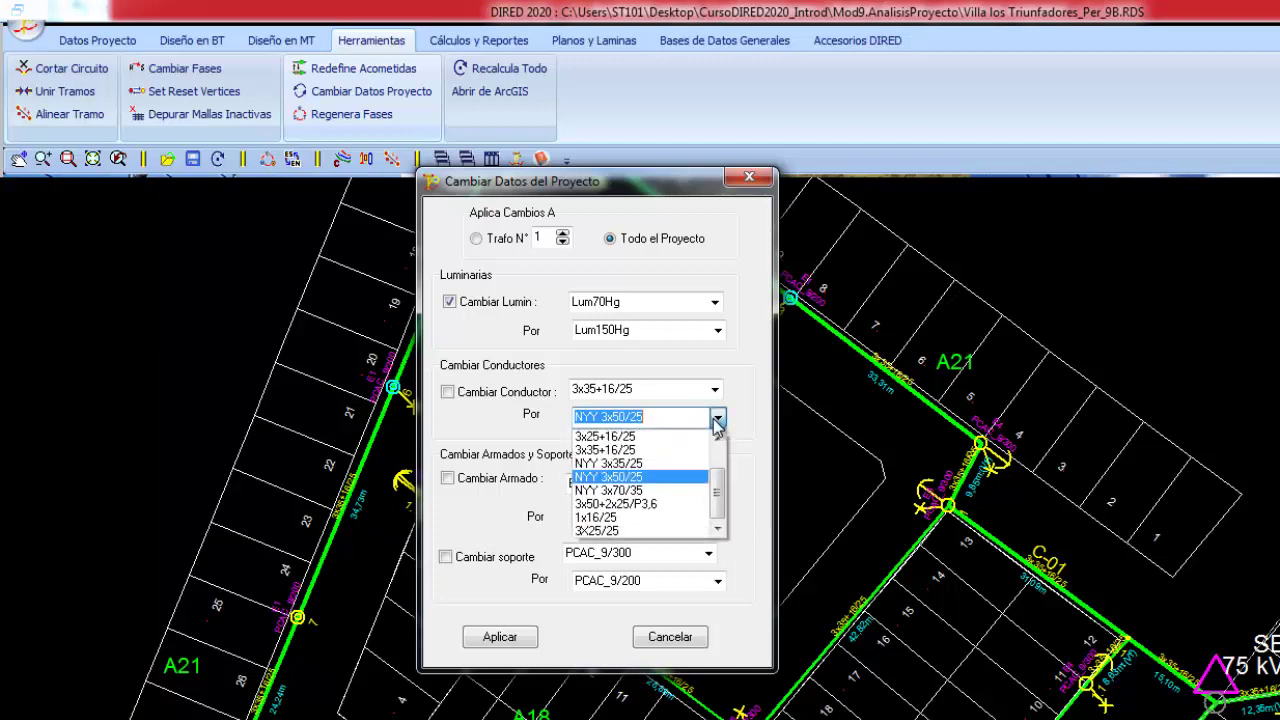
{"action": "left_click", "coordinate": [648, 497]}
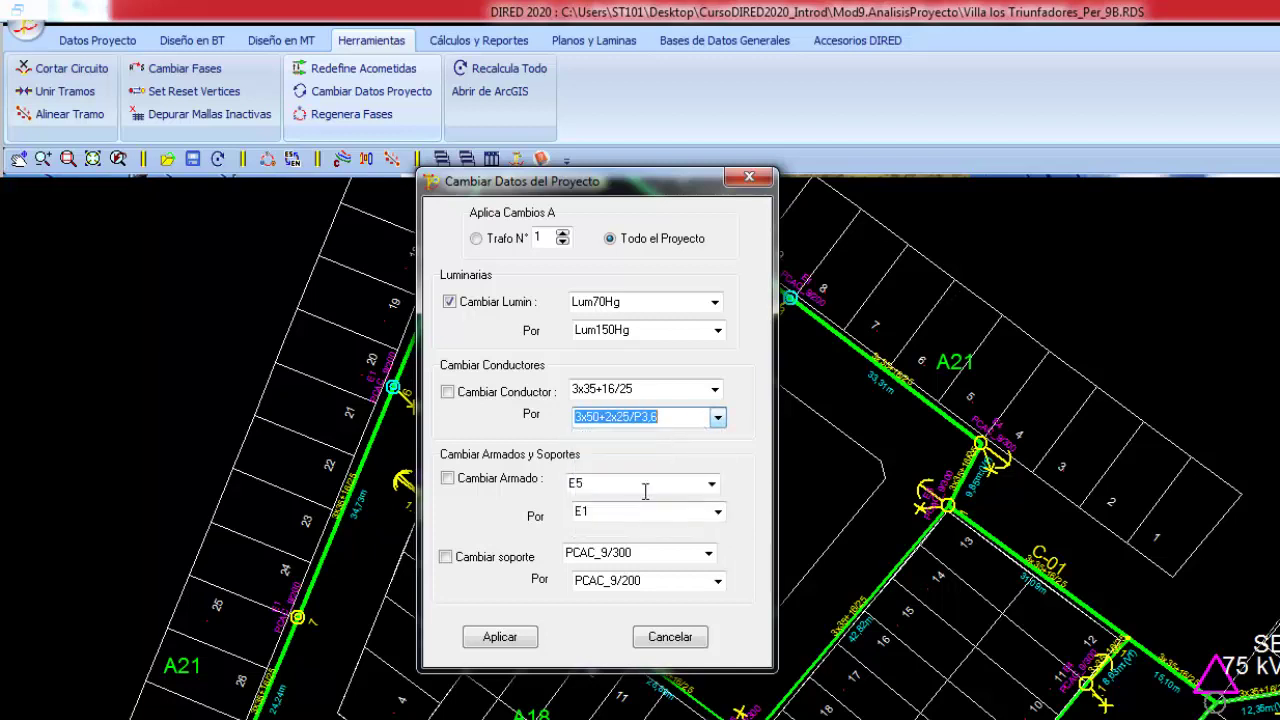
{"action": "left_click", "coordinate": [668, 417]}
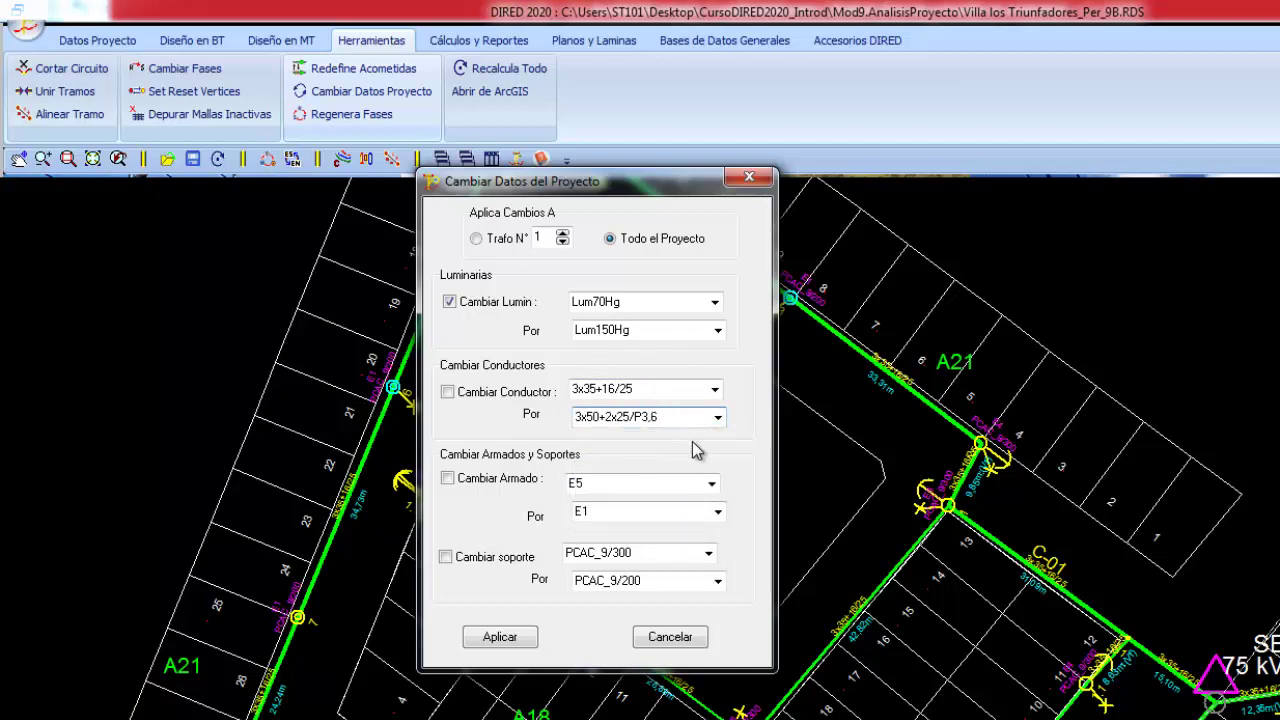
{"action": "double_click", "coordinate": [629, 386]}
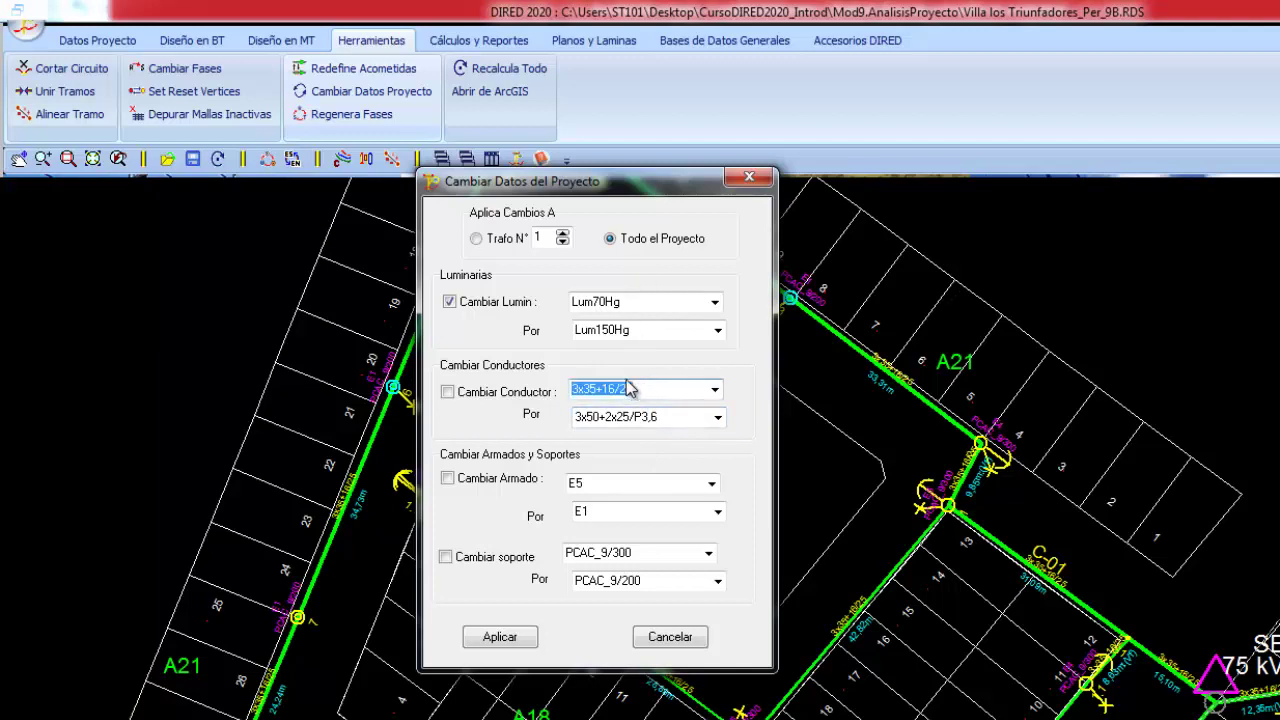
{"action": "double_click", "coordinate": [660, 419]}
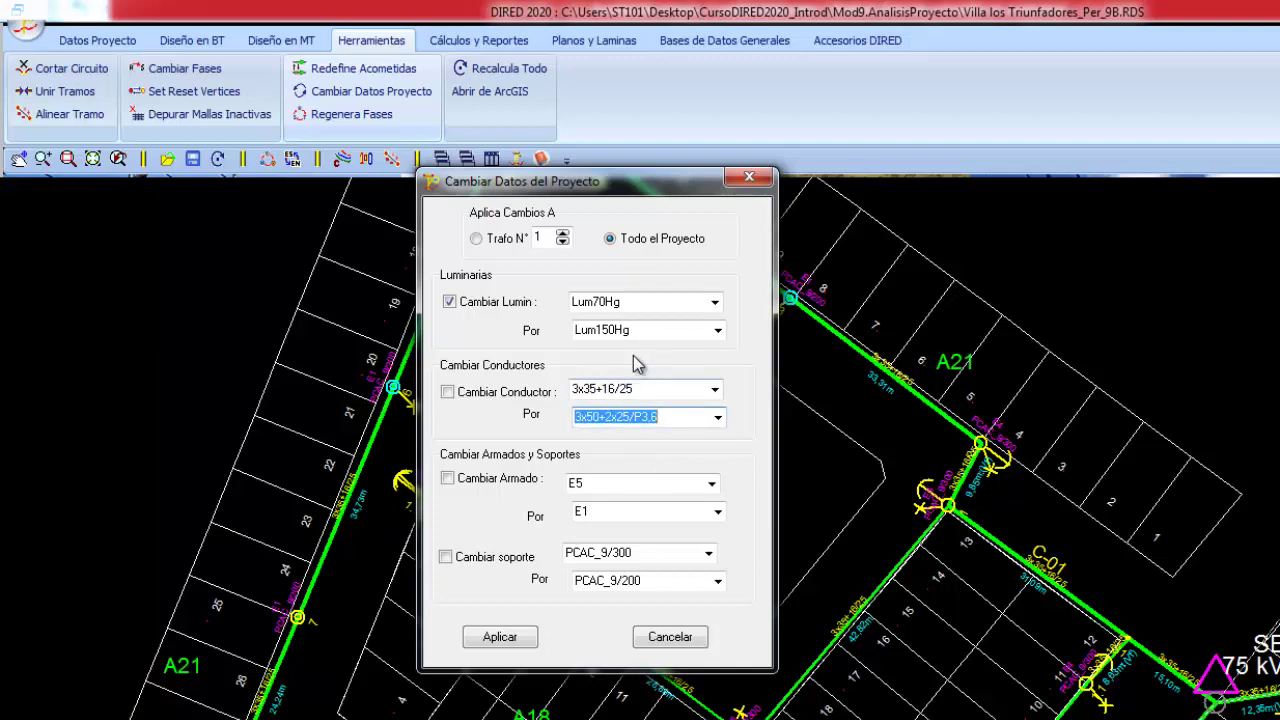
{"action": "left_click", "coordinate": [448, 393]}
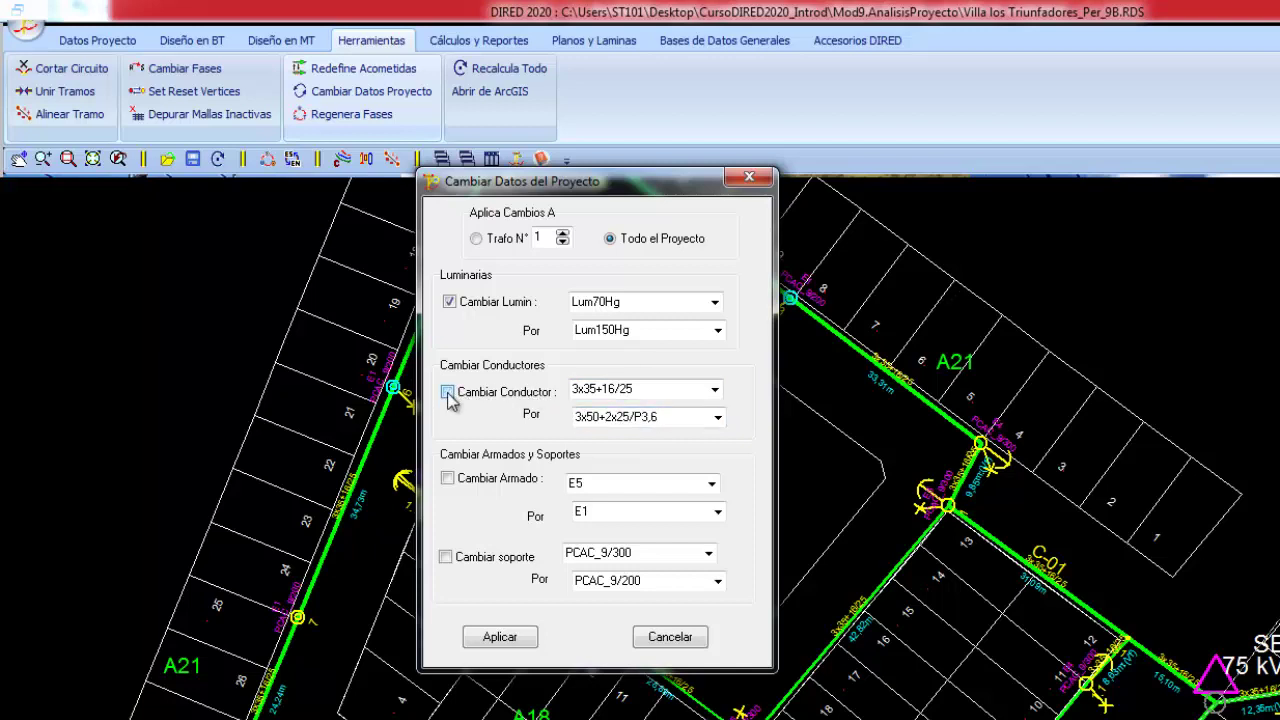
Keep luminaire replacement enabled and apply the Lum150Hg change to the project
{"action": "left_click", "coordinate": [449, 301]}
{"action": "left_click", "coordinate": [449, 301]}
{"action": "left_click_drag", "start_coordinate": [597, 198], "coordinate": [819, 234]}
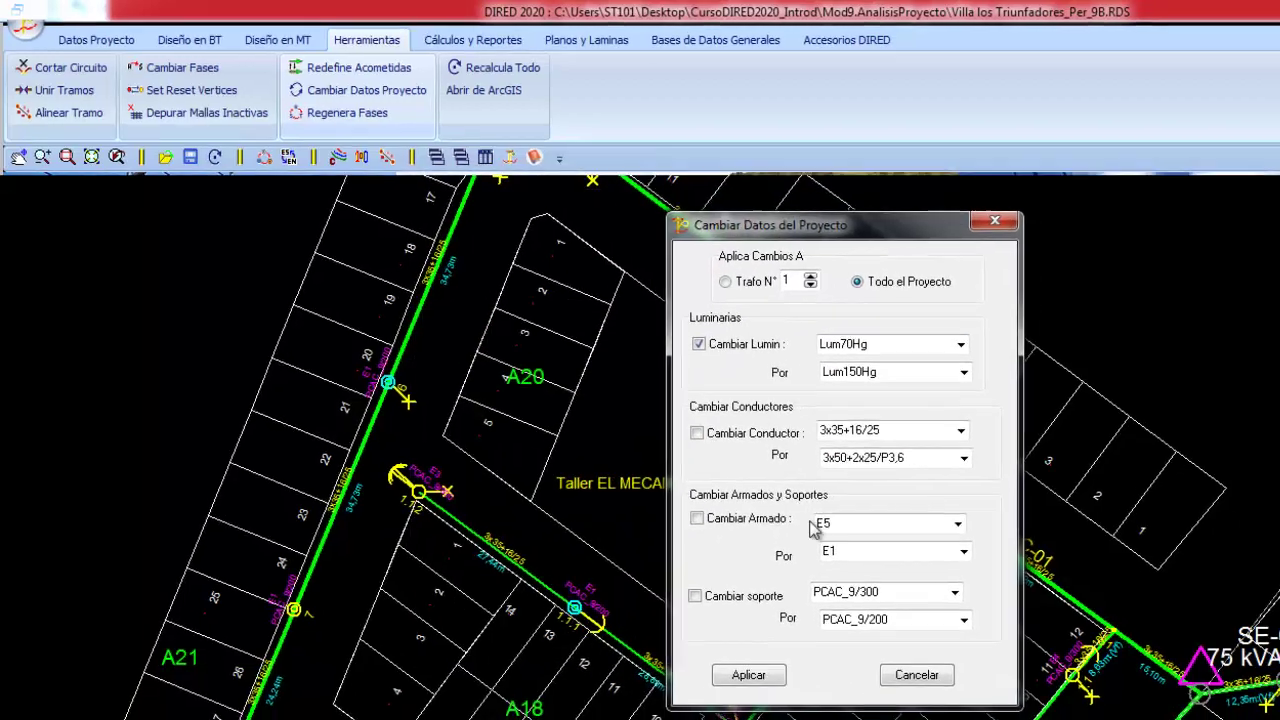
{"action": "left_click", "coordinate": [700, 670]}
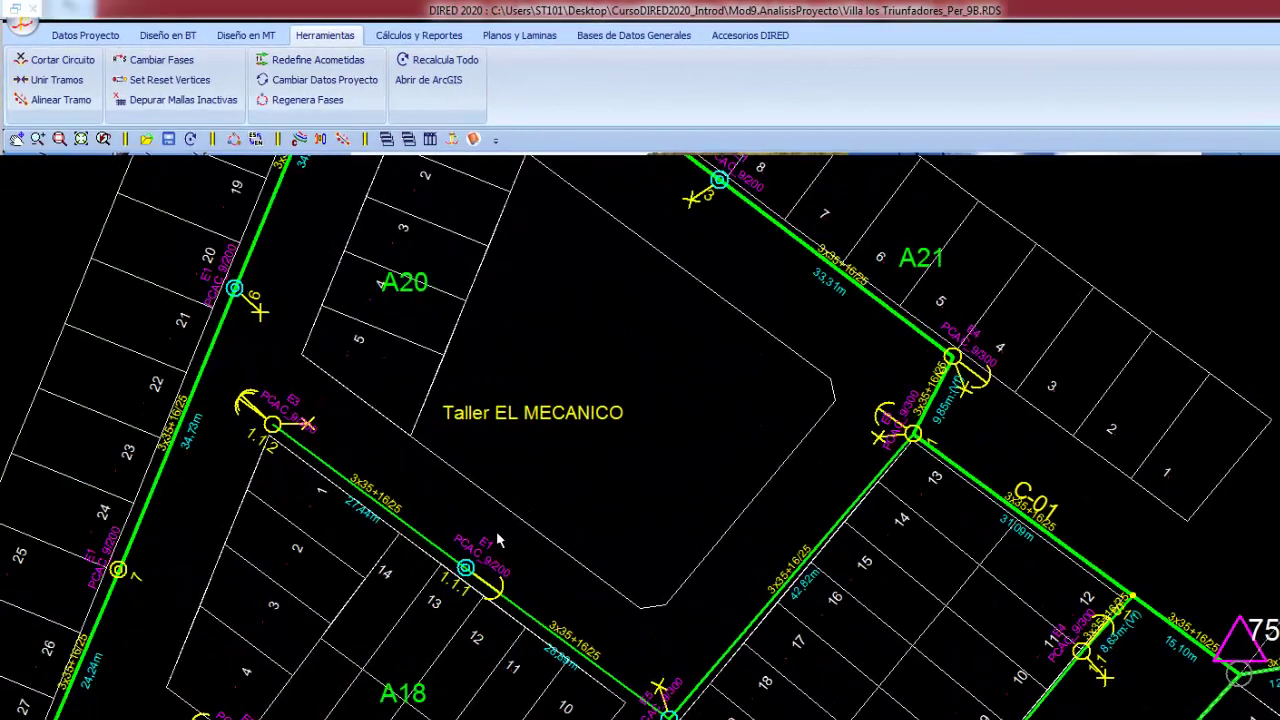
Turn on Tipos de Luminarias and Fases de Luminarias (AP) labels in Configuración General BT and apply
{"action": "left_click", "coordinate": [309, 143]}
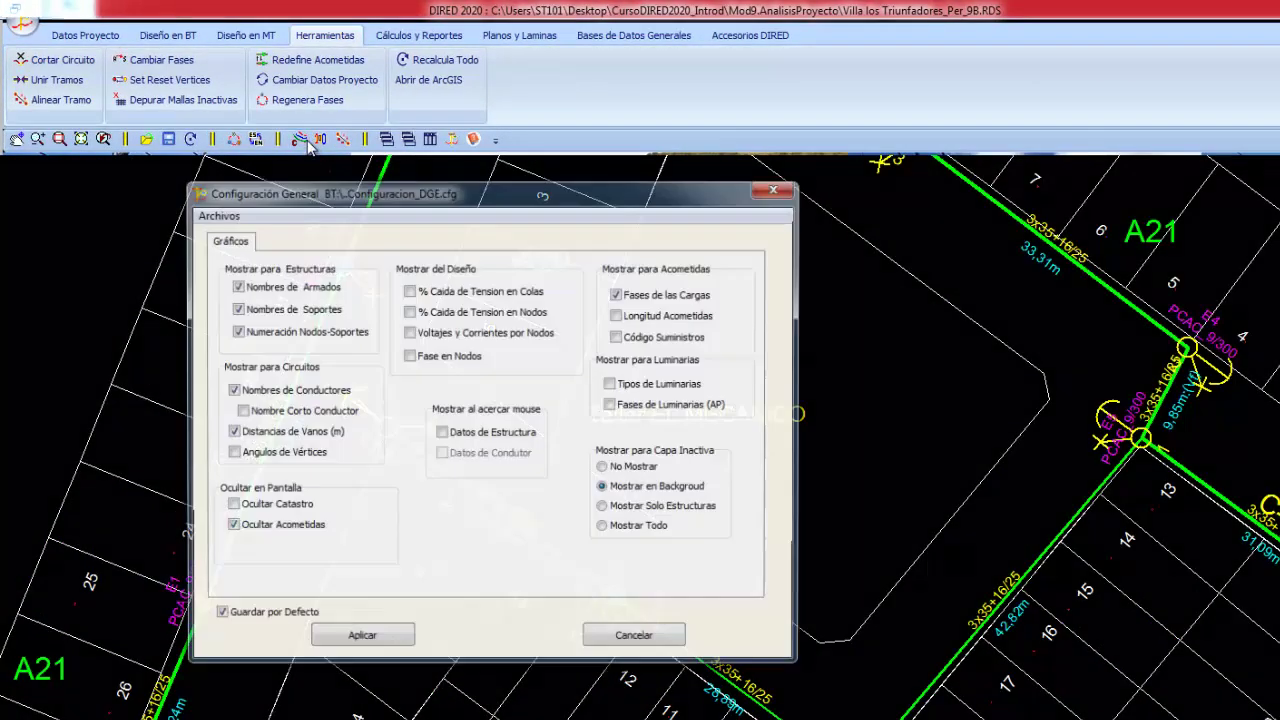
{"action": "left_click", "coordinate": [611, 384]}
{"action": "left_click", "coordinate": [374, 641]}
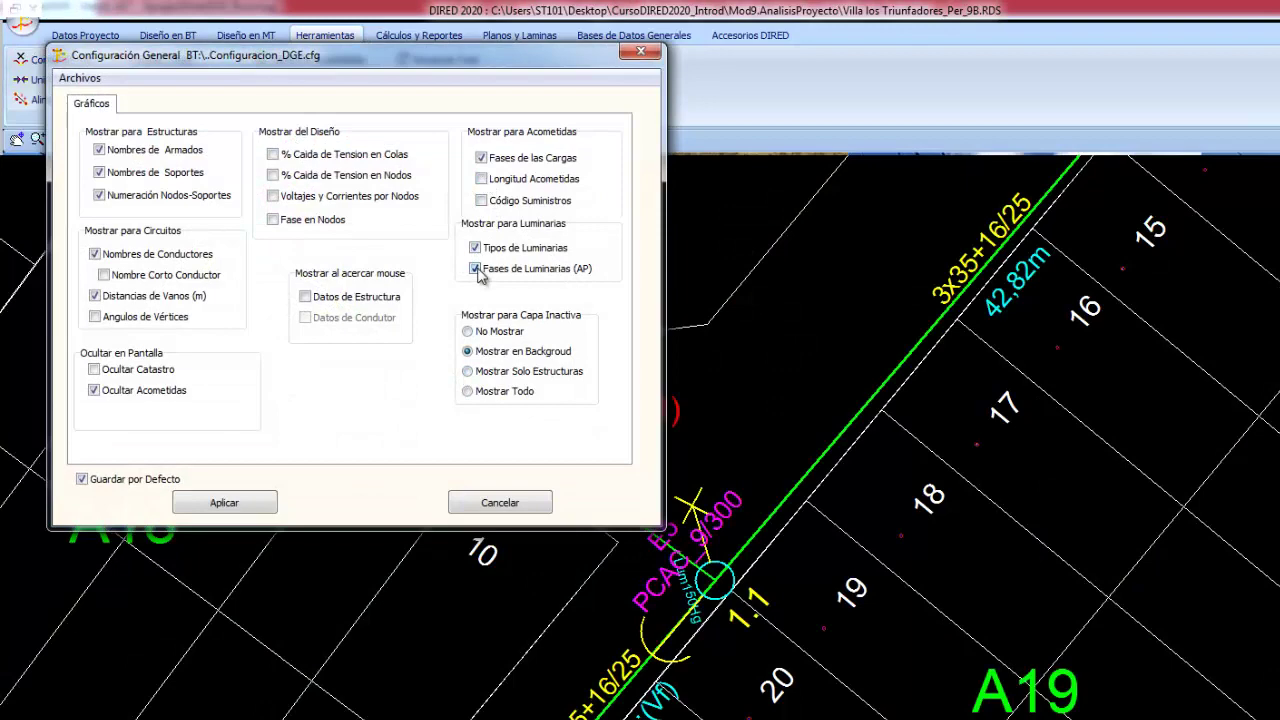
{"action": "left_click", "coordinate": [251, 506]}
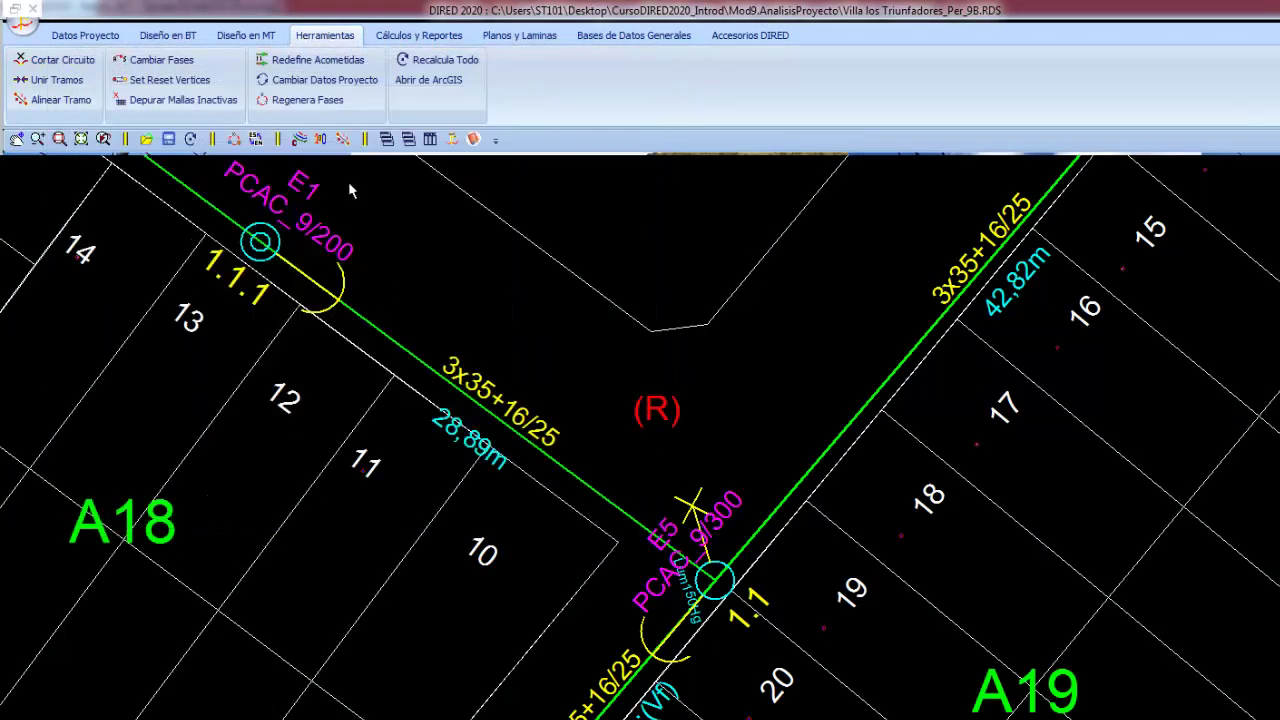
{"action": "left_click", "coordinate": [330, 142]}
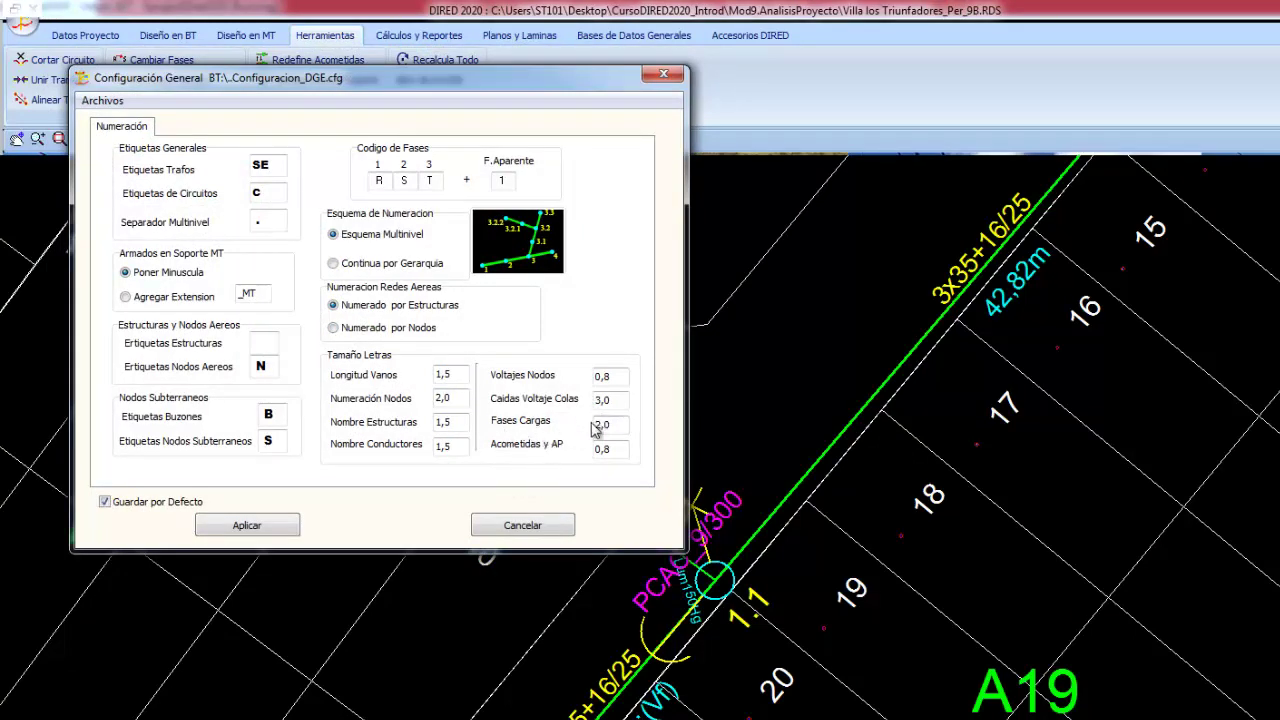
Enlarge the Acometidas y AP label text size, apply it, and pan toward pole E3
{"action": "double_click", "coordinate": [610, 449]}
{"action": "left_click", "coordinate": [247, 525]}
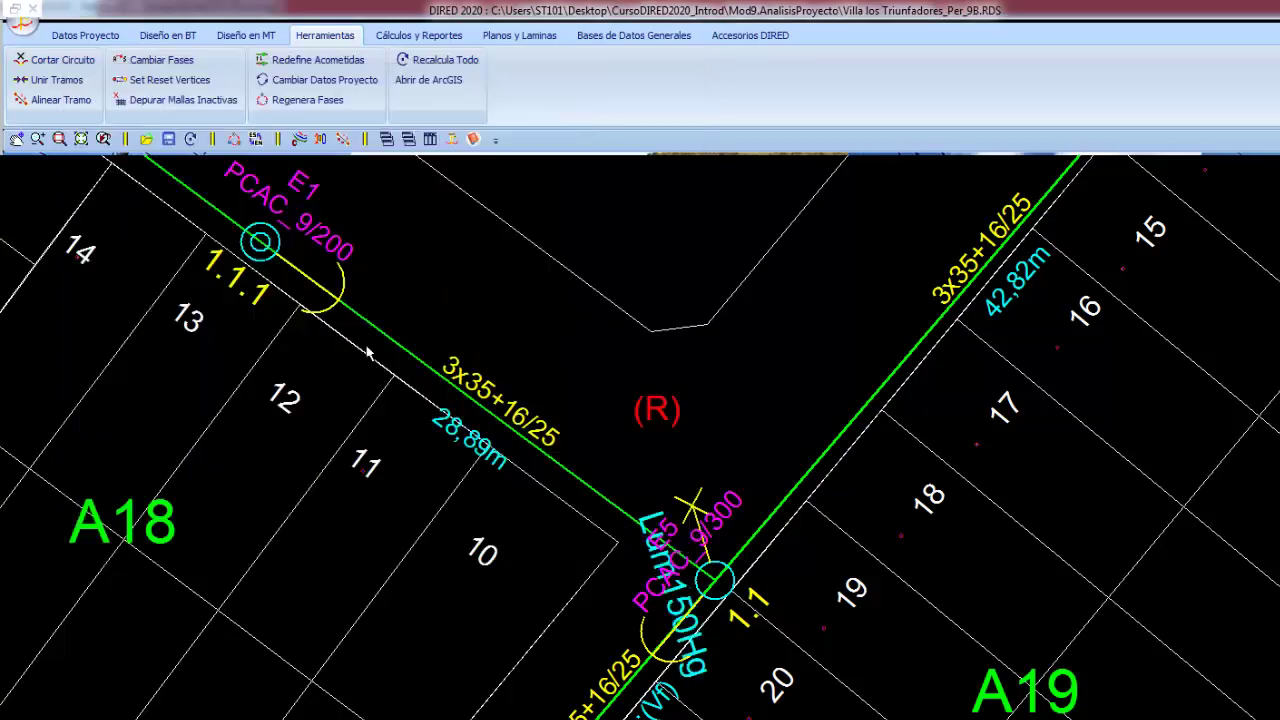
{"action": "middle_click_drag", "start_coordinate": [368, 354], "coordinate": [668, 654]}
{"action": "mouse_move", "coordinate": [325, 300]}
{"action": "middle_mouse_down"}
{"action": "mouse_move", "coordinate": [452, 420]}
{"action": "mouse_move", "coordinate": [557, 475]}
{"action": "middle_mouse_up"}
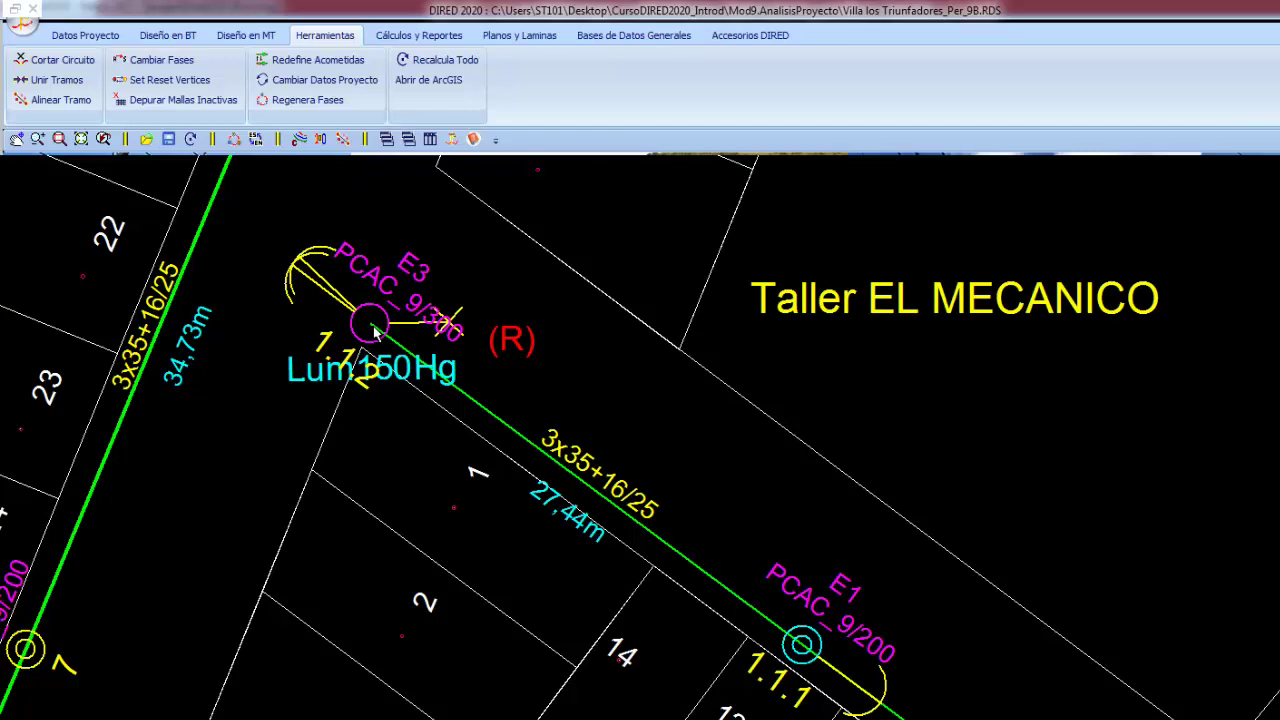
Pan and zoom to check the Lum150Hg labels at poles E1 and E3
{"action": "middle_click_drag", "start_coordinate": [378, 343], "coordinate": [466, 563]}
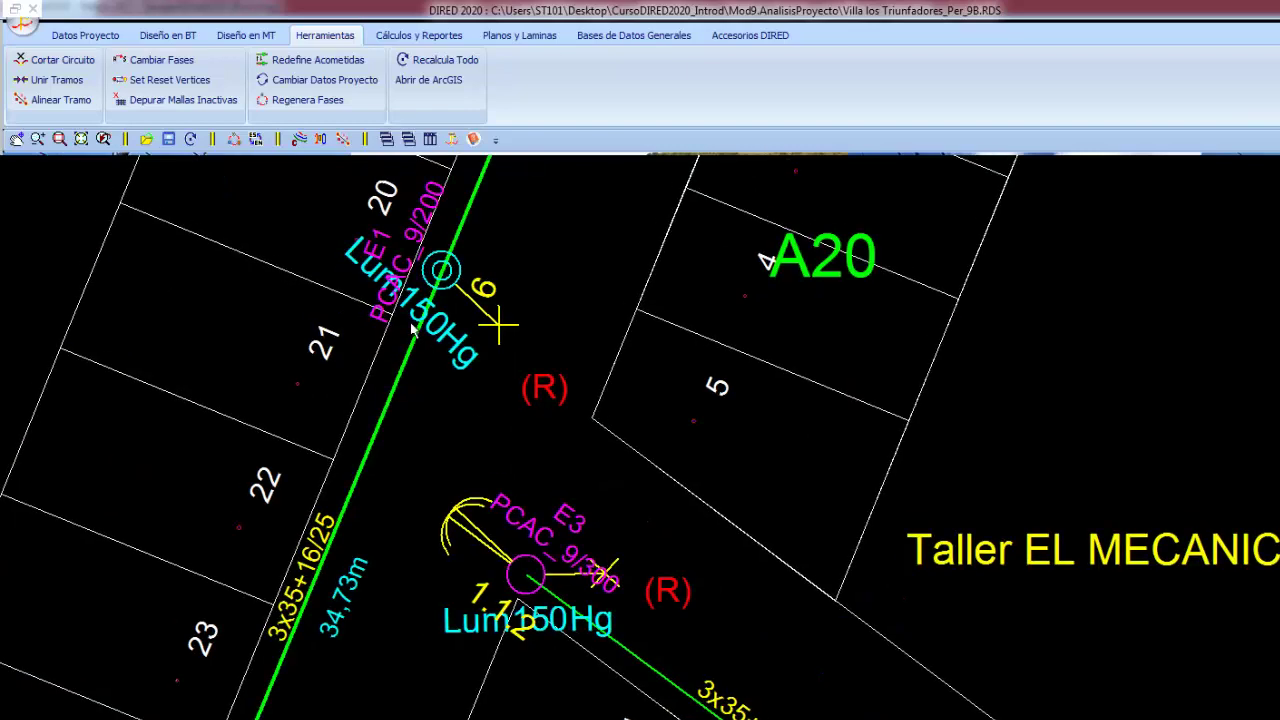
{"action": "middle_click_drag", "start_coordinate": [415, 330], "coordinate": [473, 372]}
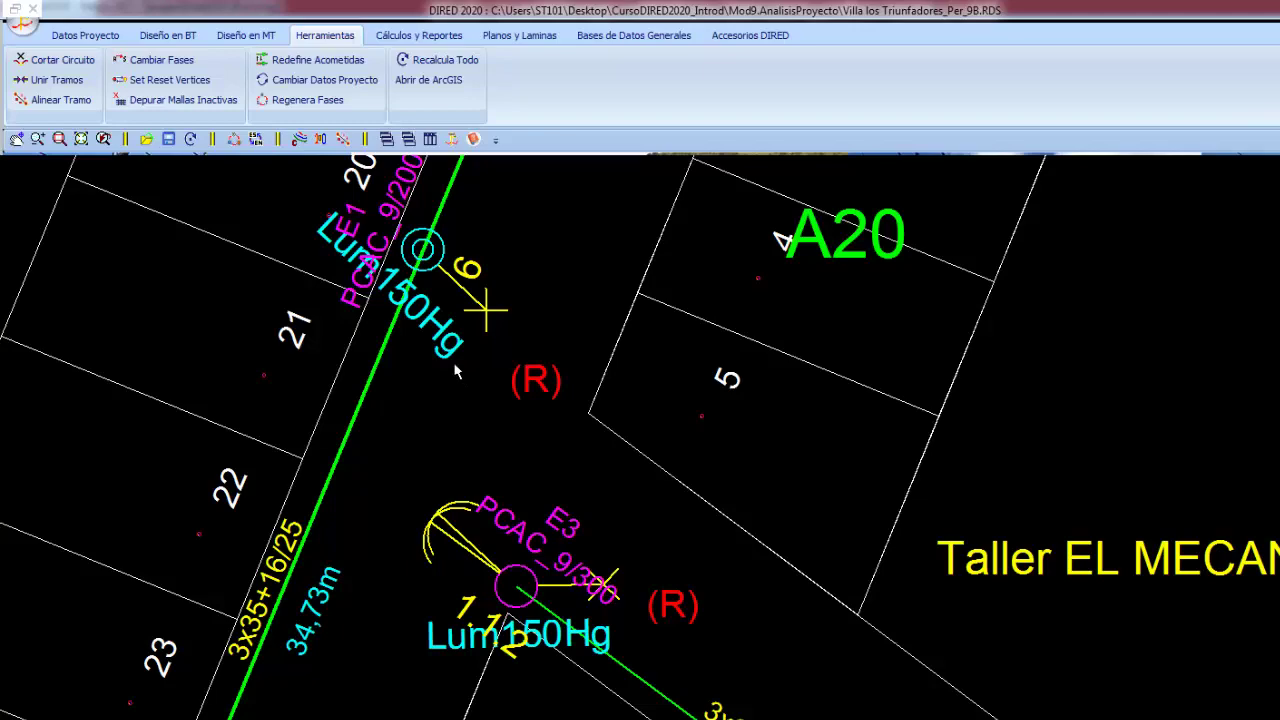
{"action": "scroll", "coordinate": [455, 372], "scroll_direction": "down", "scroll_amount": 1}
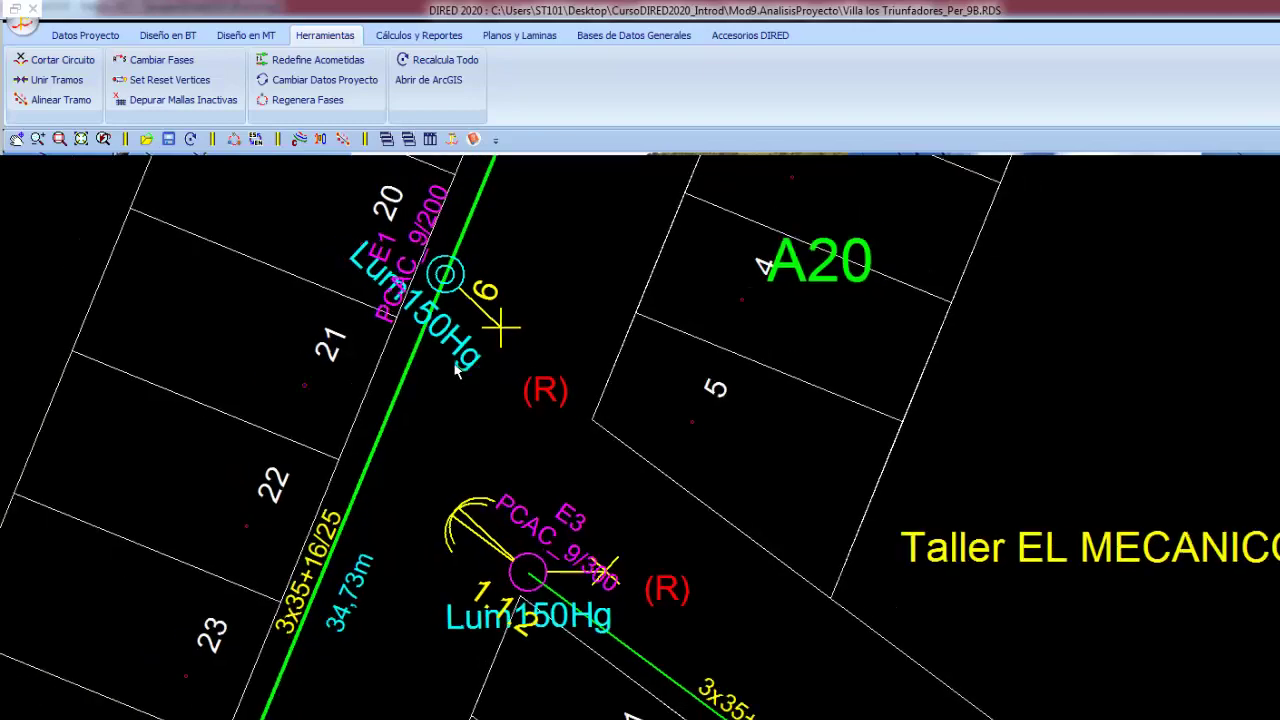
{"action": "middle_click_drag", "start_coordinate": [485, 527], "coordinate": [445, 482]}
{"action": "scroll", "coordinate": [445, 482], "scroll_direction": "up", "scroll_amount": 1}
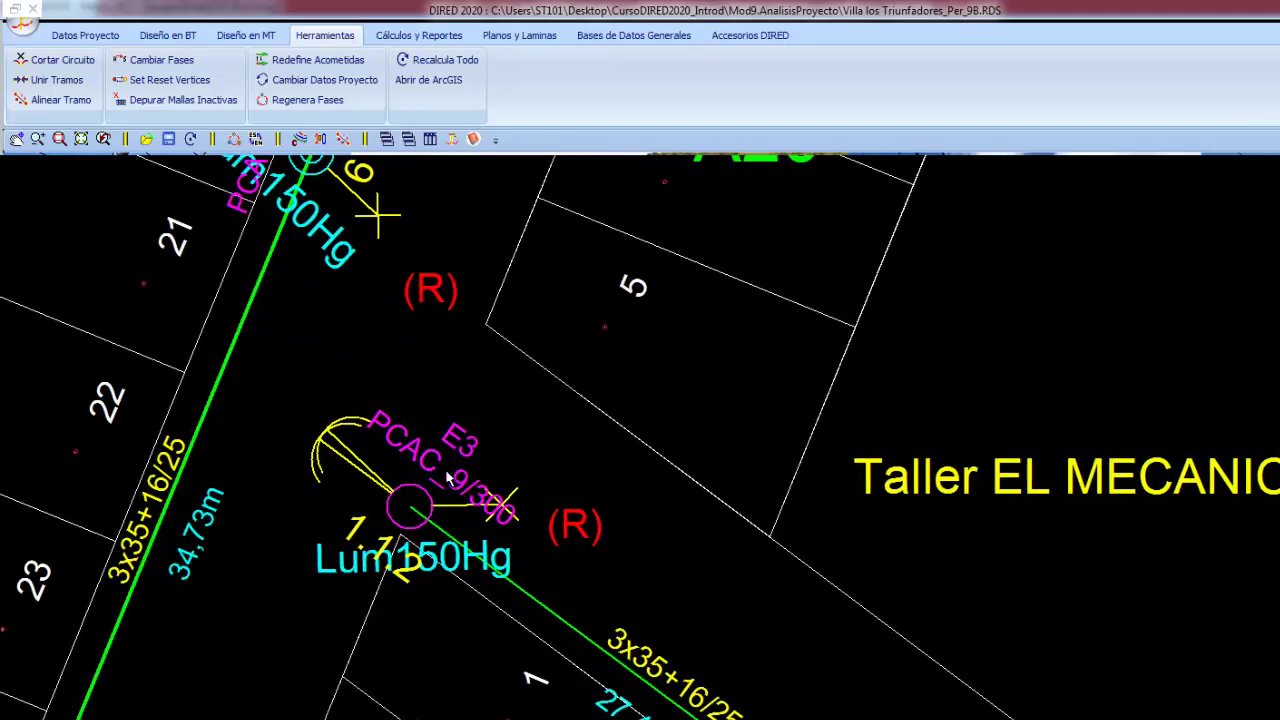
{"action": "scroll", "coordinate": [390, 470], "scroll_direction": "up", "scroll_amount": 1}
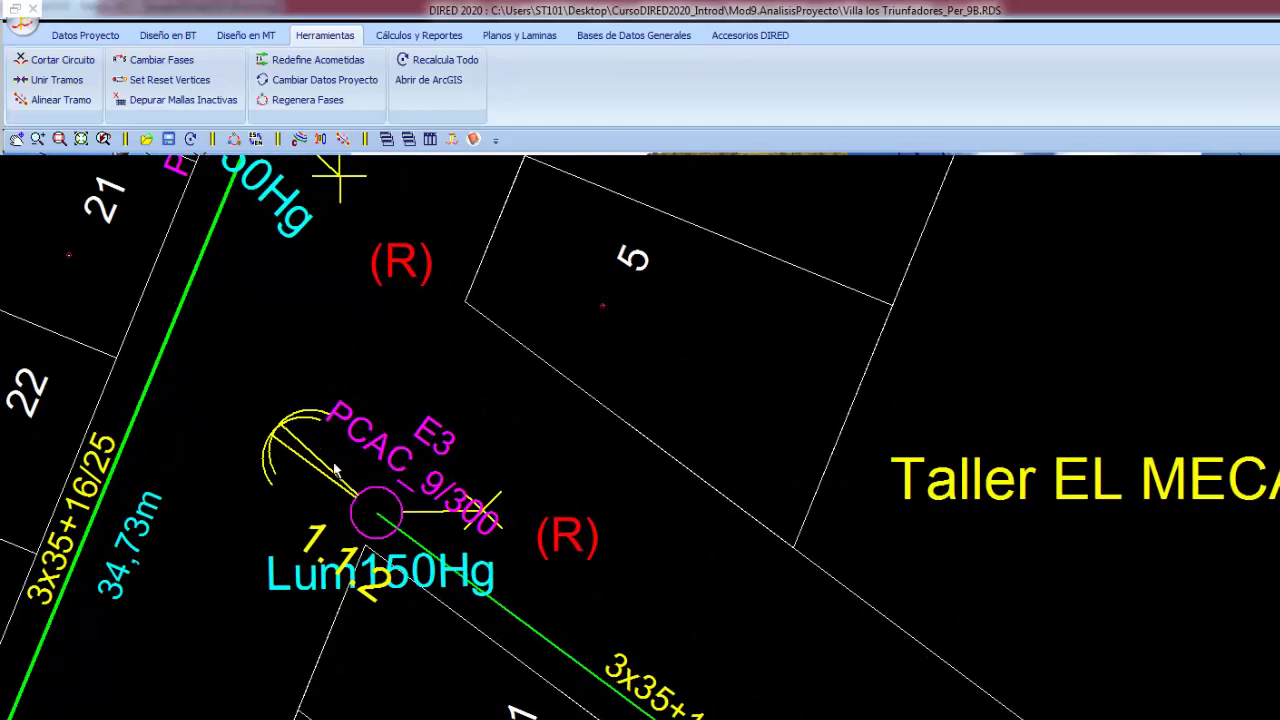
{"action": "scroll", "coordinate": [333, 468], "scroll_direction": "down", "scroll_amount": 1}
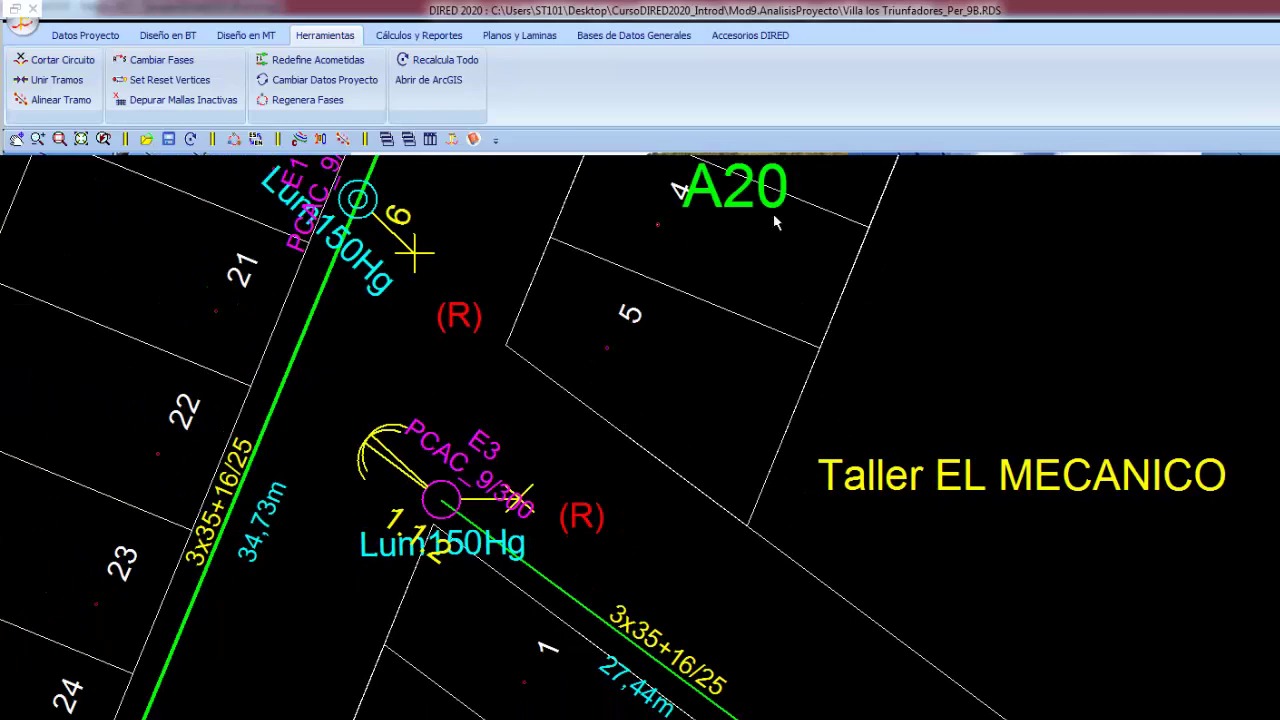
Return to the low-voltage design tools and move the view past SE-02 toward Calle GOTICA
{"action": "left_click", "coordinate": [166, 37]}
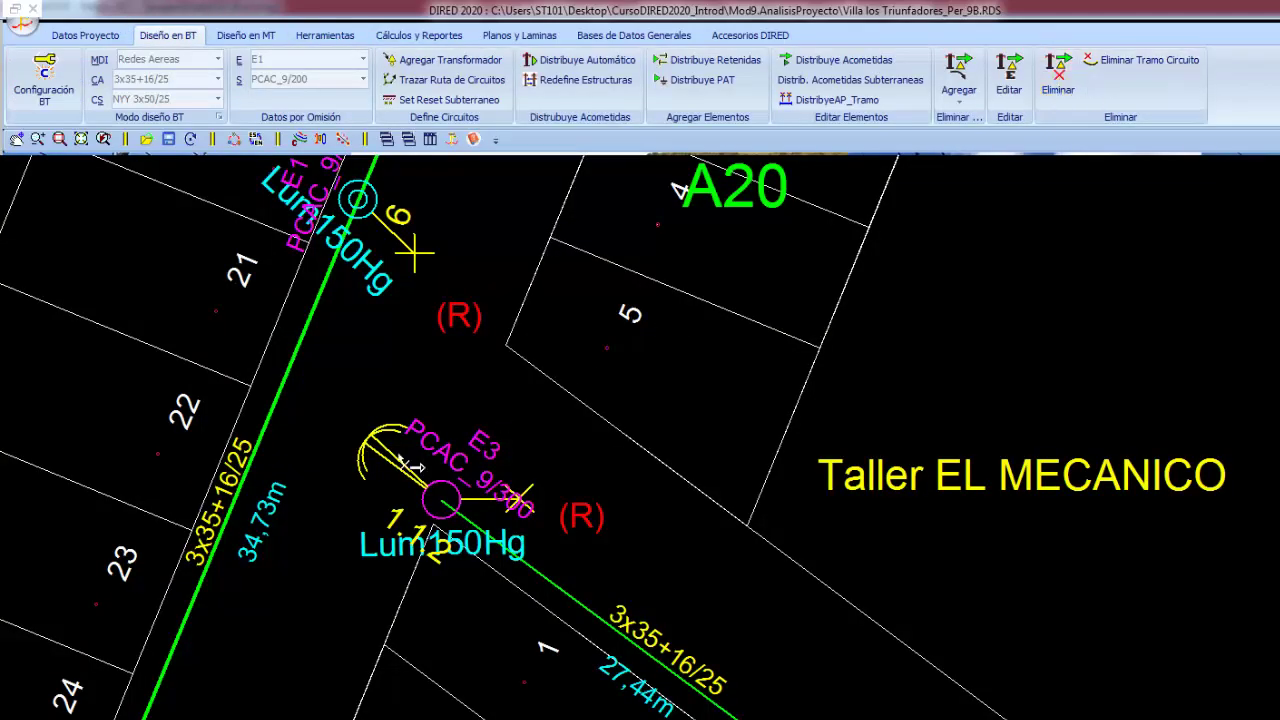
{"action": "scroll", "coordinate": [630, 464], "scroll_direction": "down", "scroll_amount": 6}
{"action": "middle_click_drag", "start_coordinate": [731, 401], "coordinate": [471, 214]}
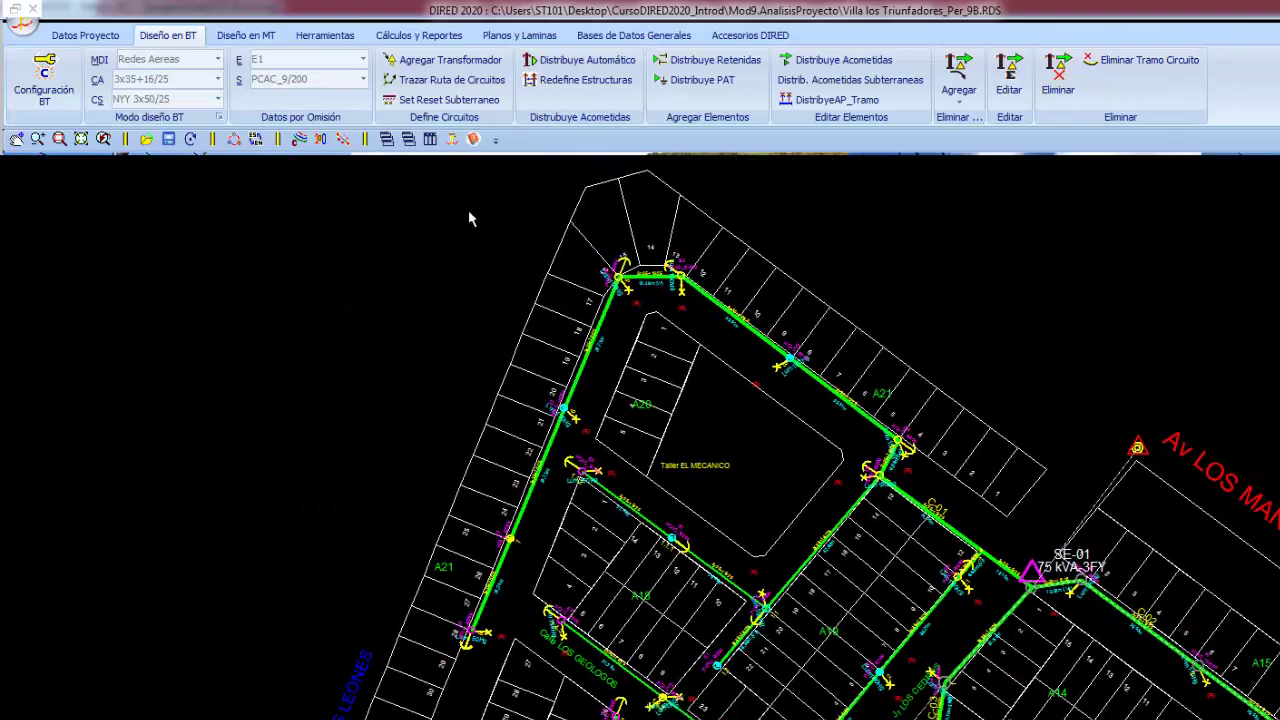
{"action": "middle_click_drag", "start_coordinate": [704, 645], "coordinate": [562, 374]}
{"action": "scroll", "coordinate": [561, 374], "scroll_direction": "up", "scroll_amount": 1}
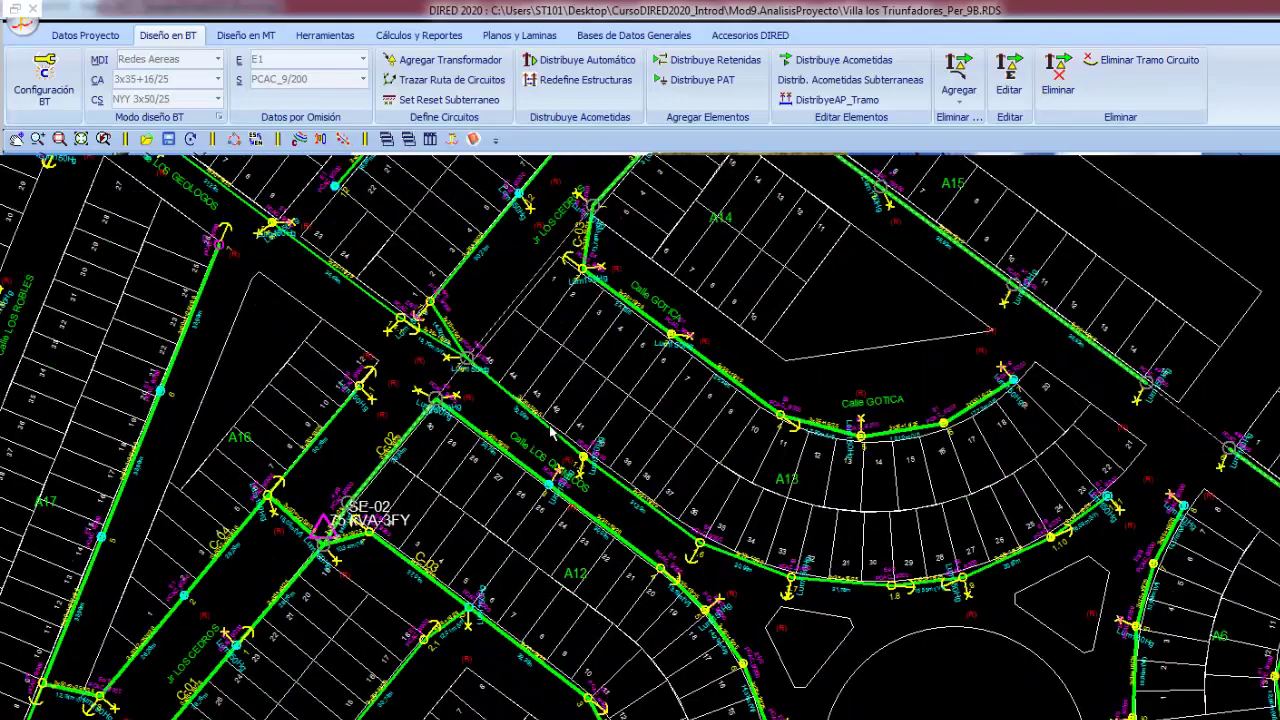
{"action": "scroll", "coordinate": [521, 310], "scroll_direction": "up", "scroll_amount": 2}
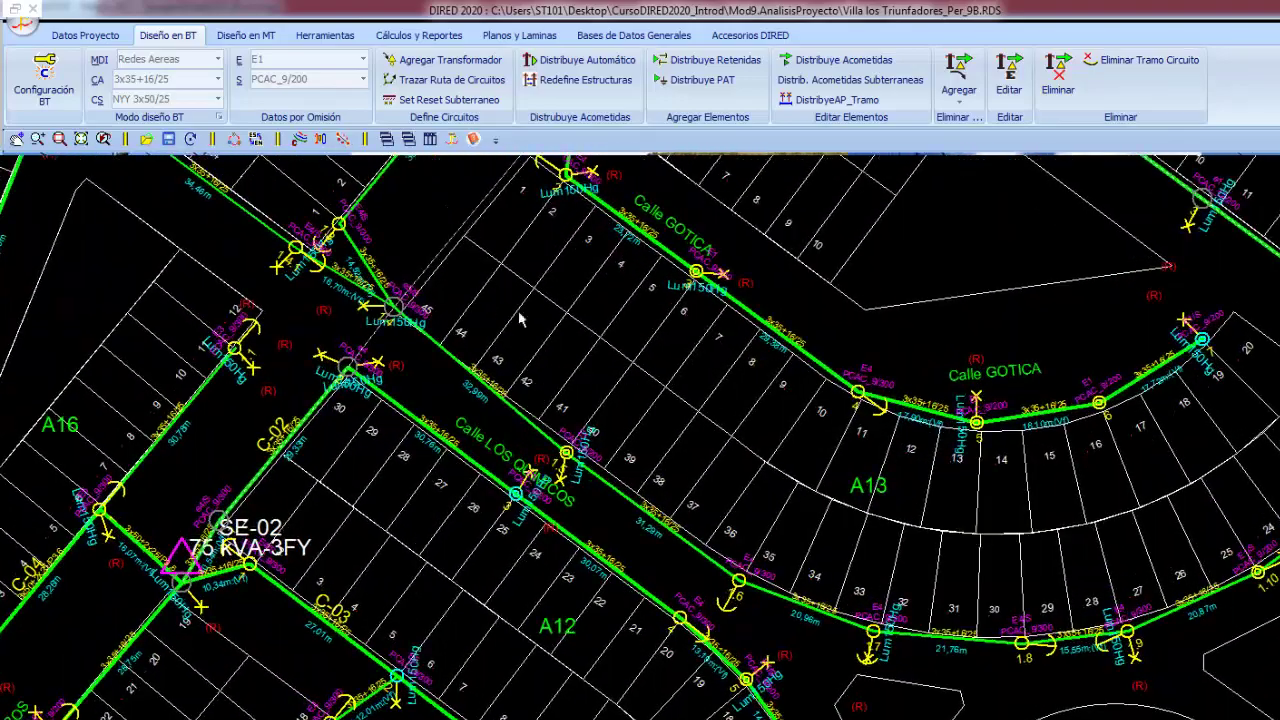
{"action": "scroll", "coordinate": [575, 341], "scroll_direction": "down", "scroll_amount": 1}
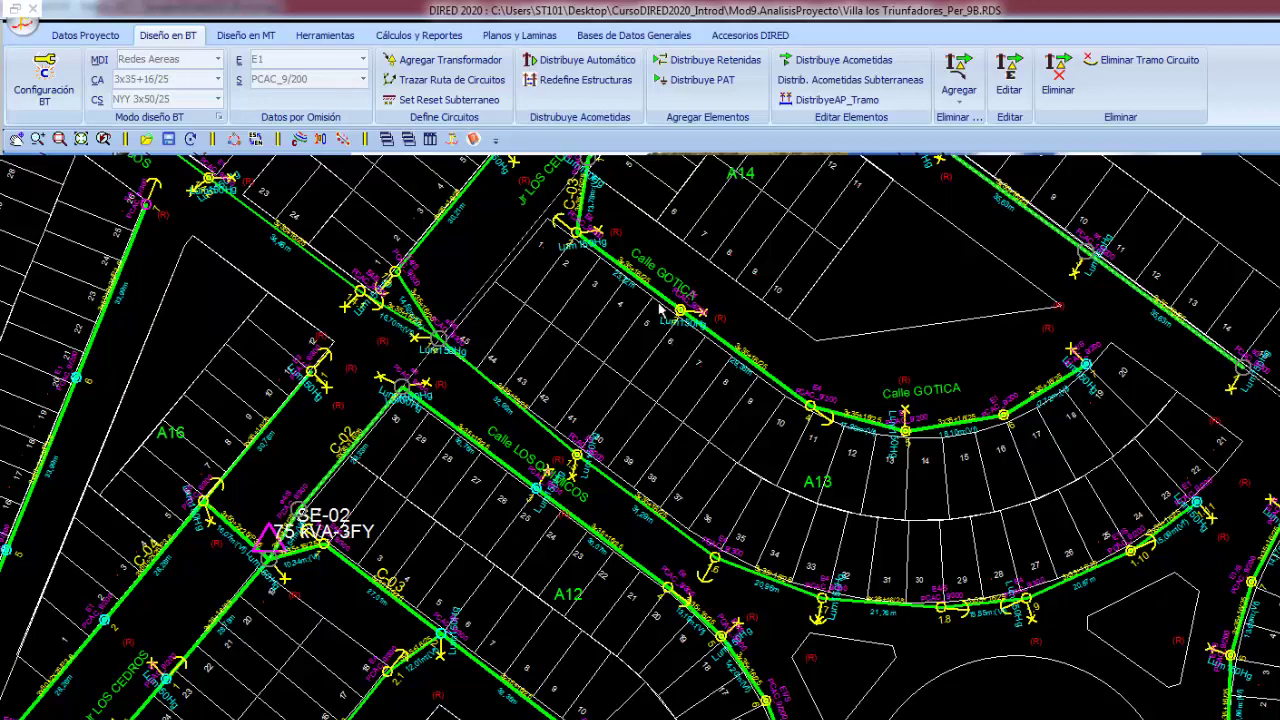
Pan over SE-01, blocks A14 and A19 to center Jr LOS CEDROS and circuit C-03
{"action": "middle_click_drag", "start_coordinate": [660, 310], "coordinate": [625, 405]}
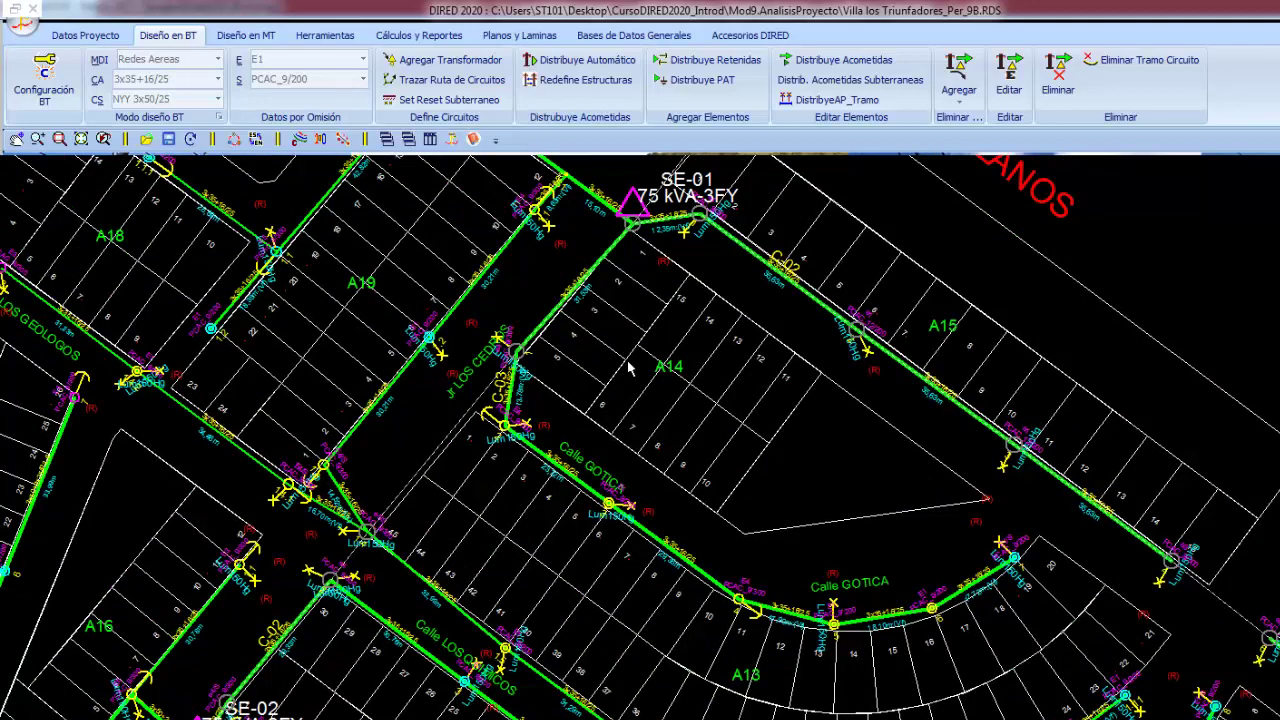
{"action": "scroll", "coordinate": [628, 368], "scroll_direction": "up", "scroll_amount": 3}
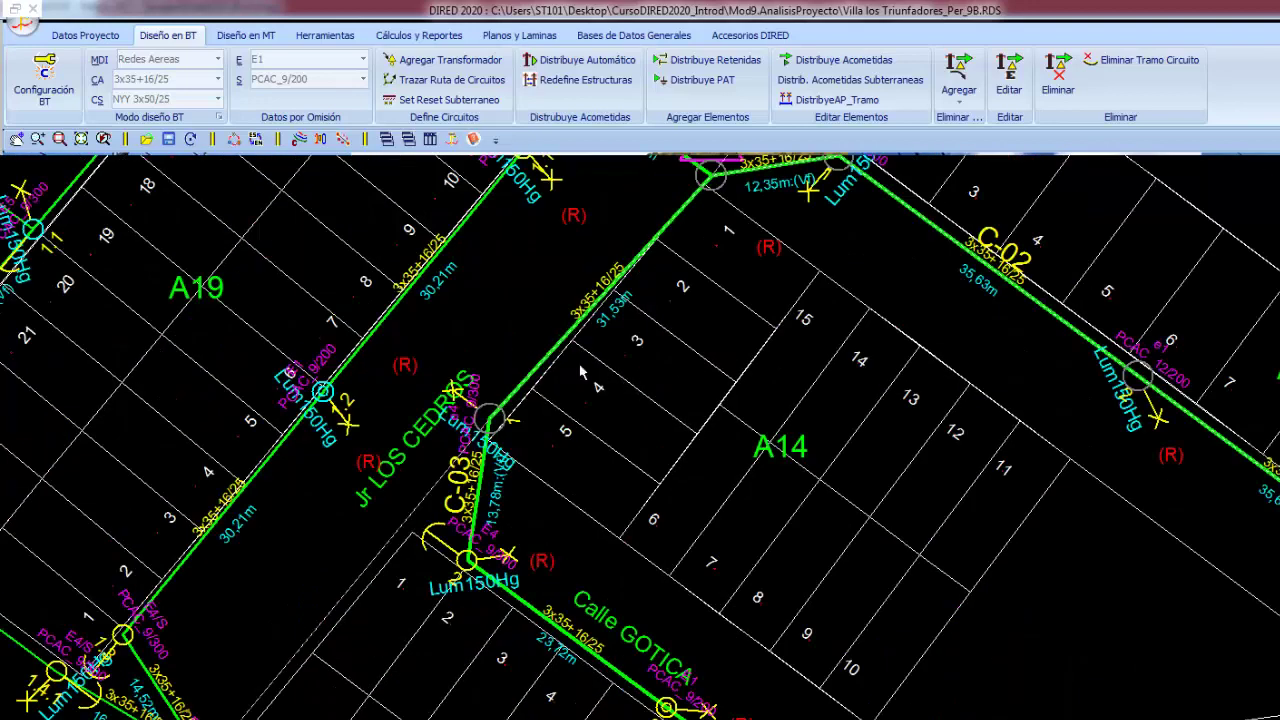
{"action": "middle_click_drag", "start_coordinate": [582, 372], "coordinate": [668, 377]}
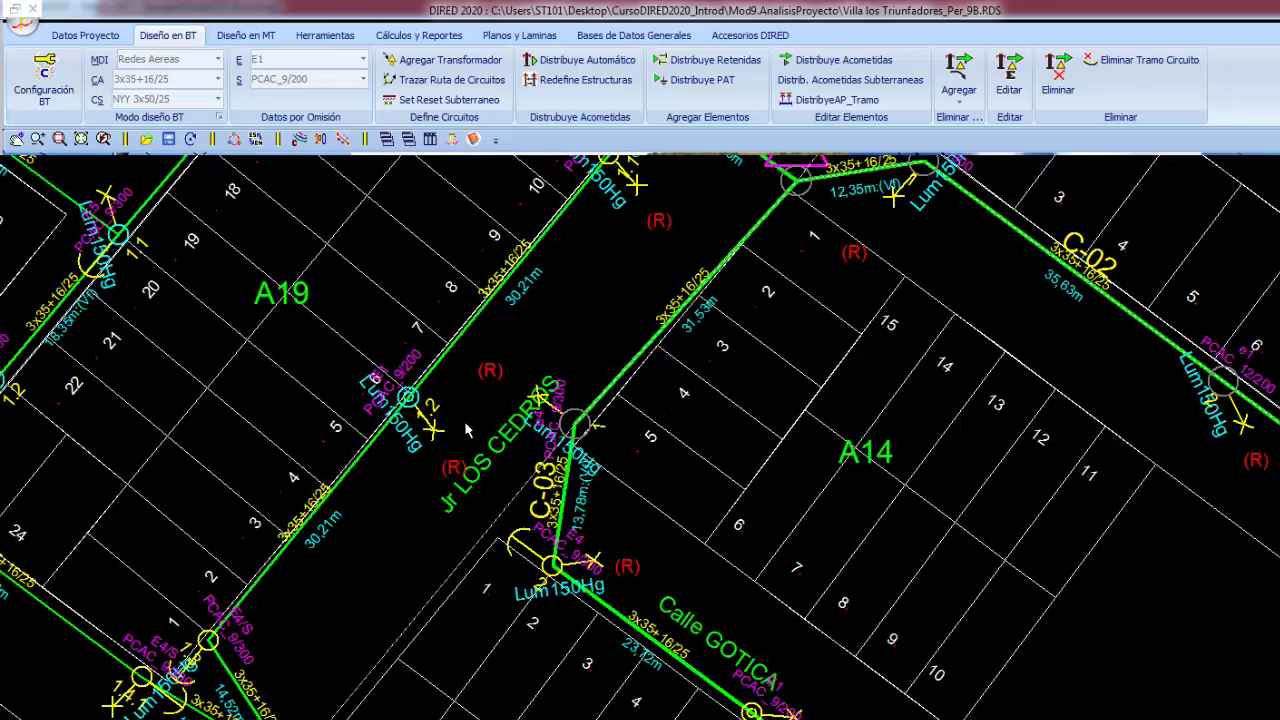
{"action": "middle_click_drag", "start_coordinate": [466, 430], "coordinate": [617, 400]}
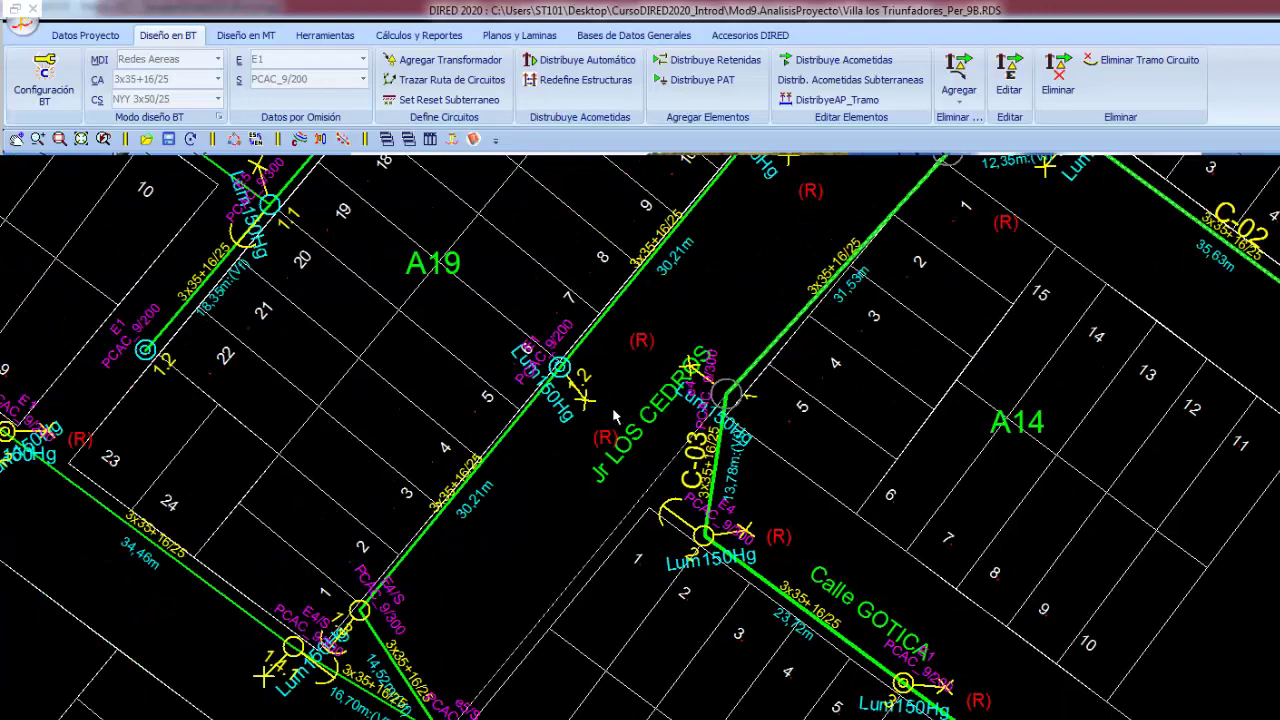
{"action": "scroll", "coordinate": [614, 415], "scroll_direction": "down", "scroll_amount": 1}
In Configuración General BT, hide support and assembly names plus luminaire type and phase labels
{"action": "left_click", "coordinate": [321, 138]}
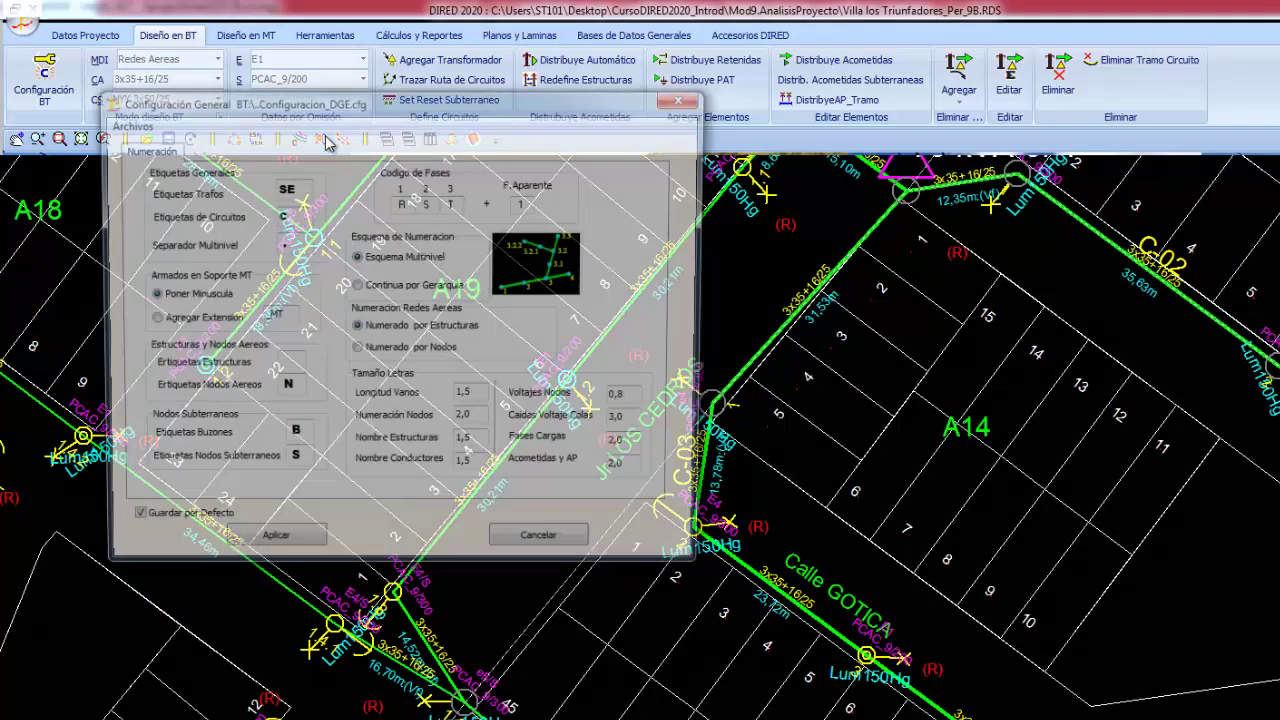
{"action": "left_click", "coordinate": [546, 548]}
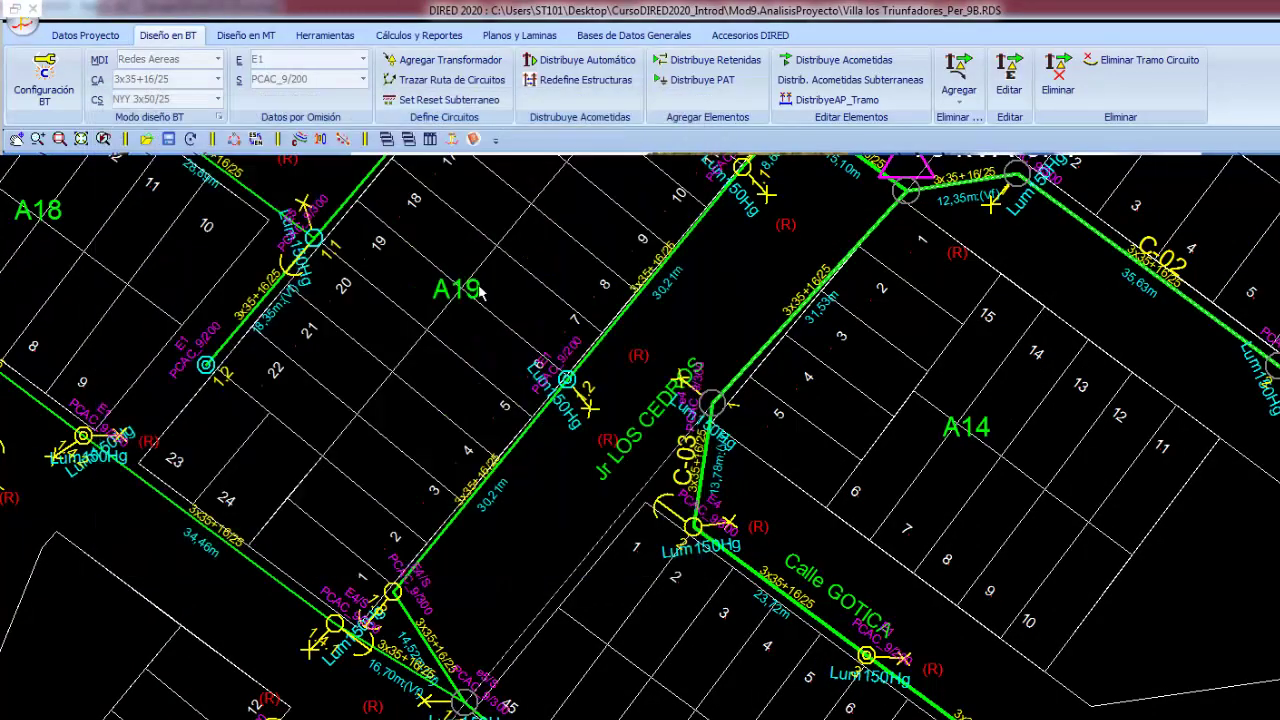
{"action": "left_click", "coordinate": [321, 138]}
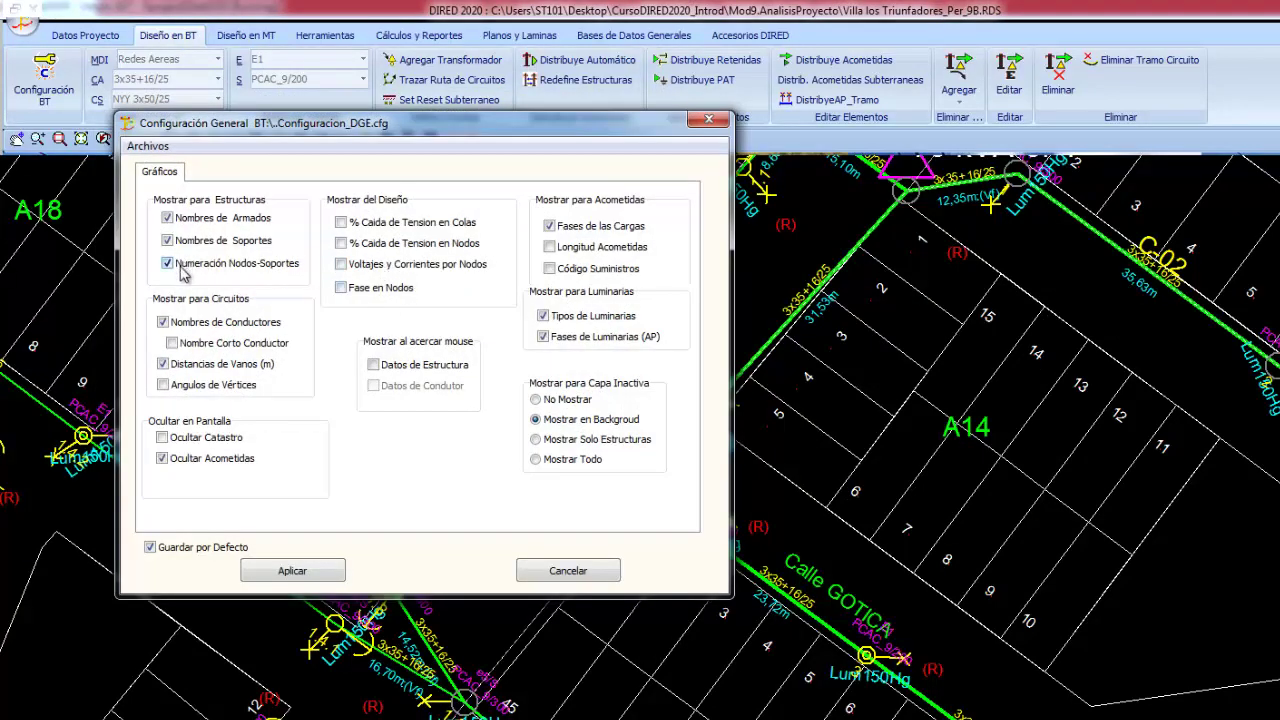
{"action": "left_click", "coordinate": [167, 240]}
{"action": "left_click", "coordinate": [167, 218]}
{"action": "left_click", "coordinate": [543, 337]}
{"action": "left_click", "coordinate": [543, 316]}
Turn on Voltajes y Corrientes por Nodos and Fase en Nodos, then zoom in to view them
{"action": "left_click", "coordinate": [341, 264]}
{"action": "left_click", "coordinate": [341, 287]}
{"action": "scroll", "coordinate": [595, 512], "scroll_direction": "up", "scroll_amount": 3}
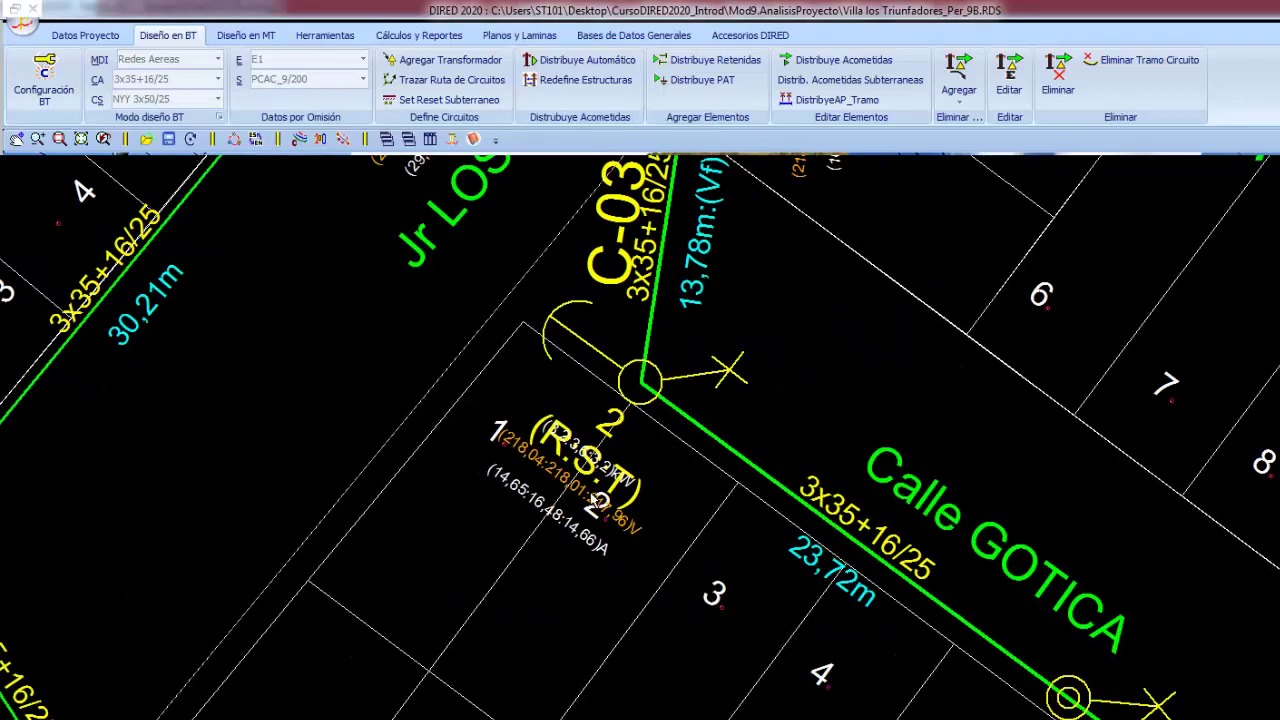
{"action": "scroll", "coordinate": [595, 512], "scroll_direction": "up", "scroll_amount": 1}
{"action": "scroll", "coordinate": [595, 512], "scroll_direction": "up", "scroll_amount": 1}
{"action": "scroll", "coordinate": [595, 512], "scroll_direction": "up", "scroll_amount": 1}
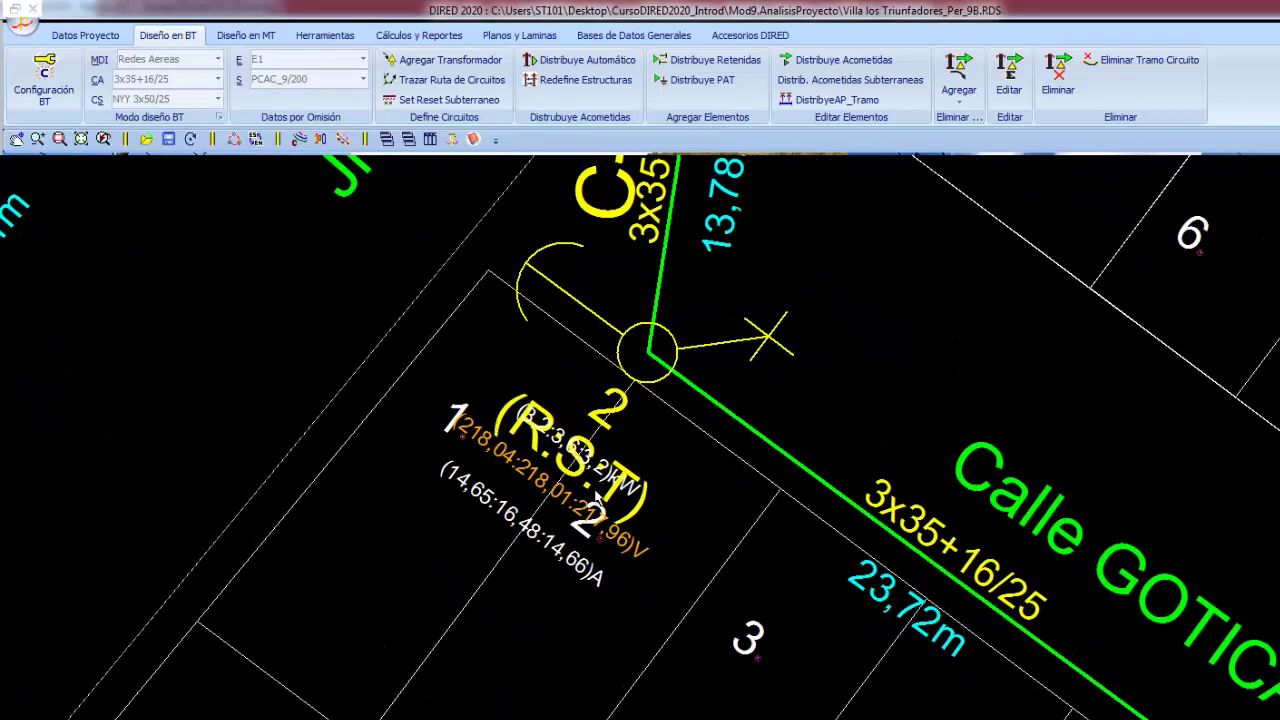
{"action": "scroll", "coordinate": [600, 470], "scroll_direction": "down", "scroll_amount": 2}
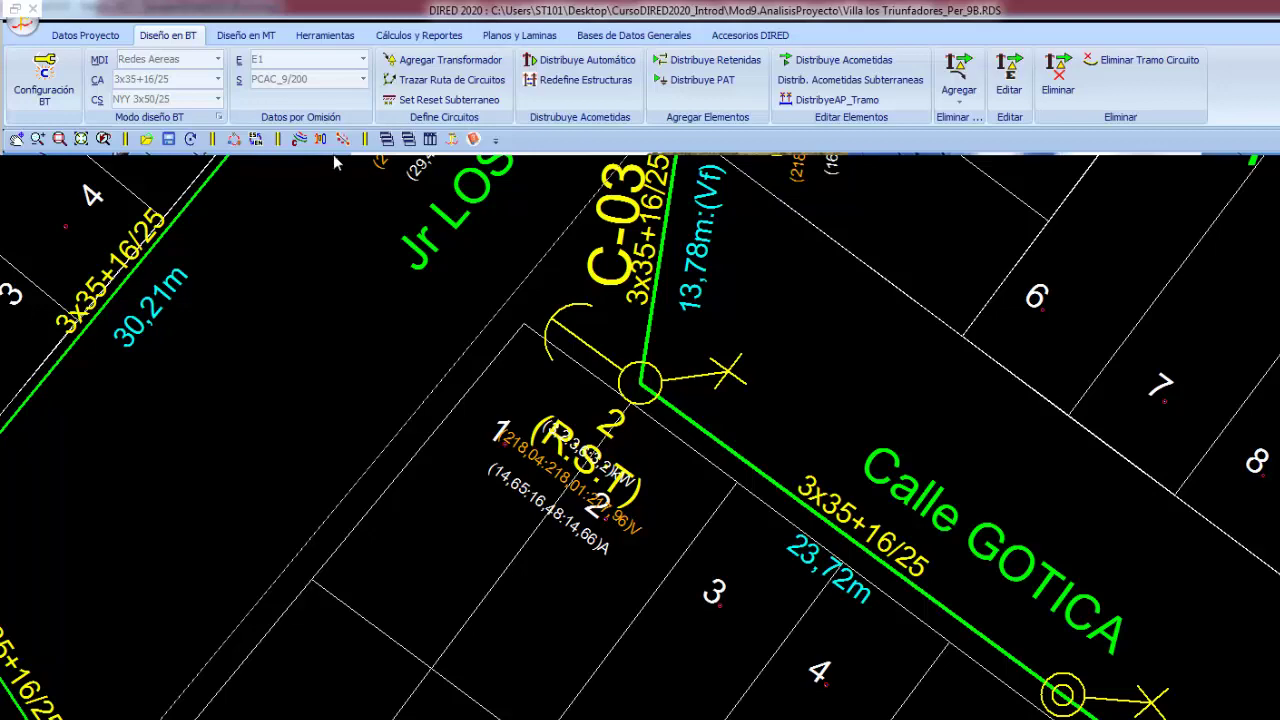
Set Fases Cargas text size to 1,5 and Voltajes Nodos to 1,2, apply, and reapply Gráficos
{"action": "left_click", "coordinate": [320, 139]}
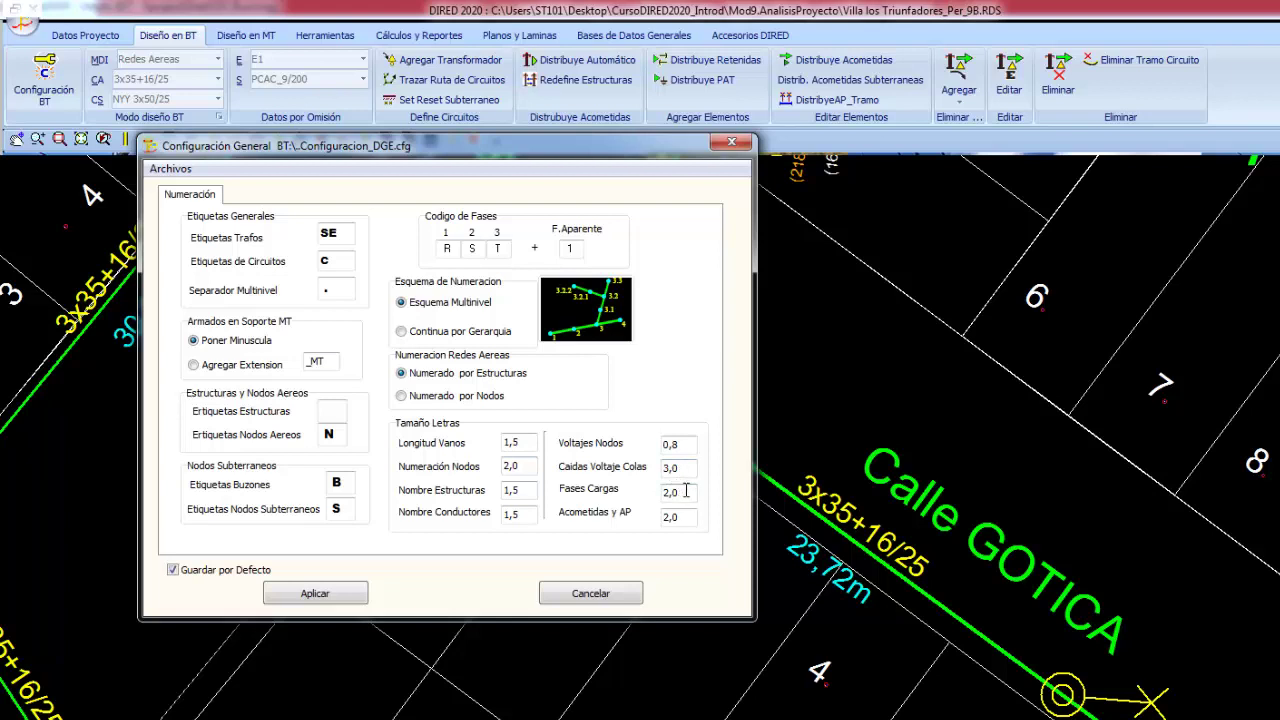
{"action": "left_click_drag", "start_coordinate": [685, 491], "coordinate": [624, 496]}
{"action": "type", "text": "1,5"}
{"action": "left_click_drag", "start_coordinate": [685, 444], "coordinate": [658, 446]}
{"action": "type", "text": "1,2"}
{"action": "left_click", "coordinate": [345, 592]}
{"action": "left_click", "coordinate": [299, 139]}
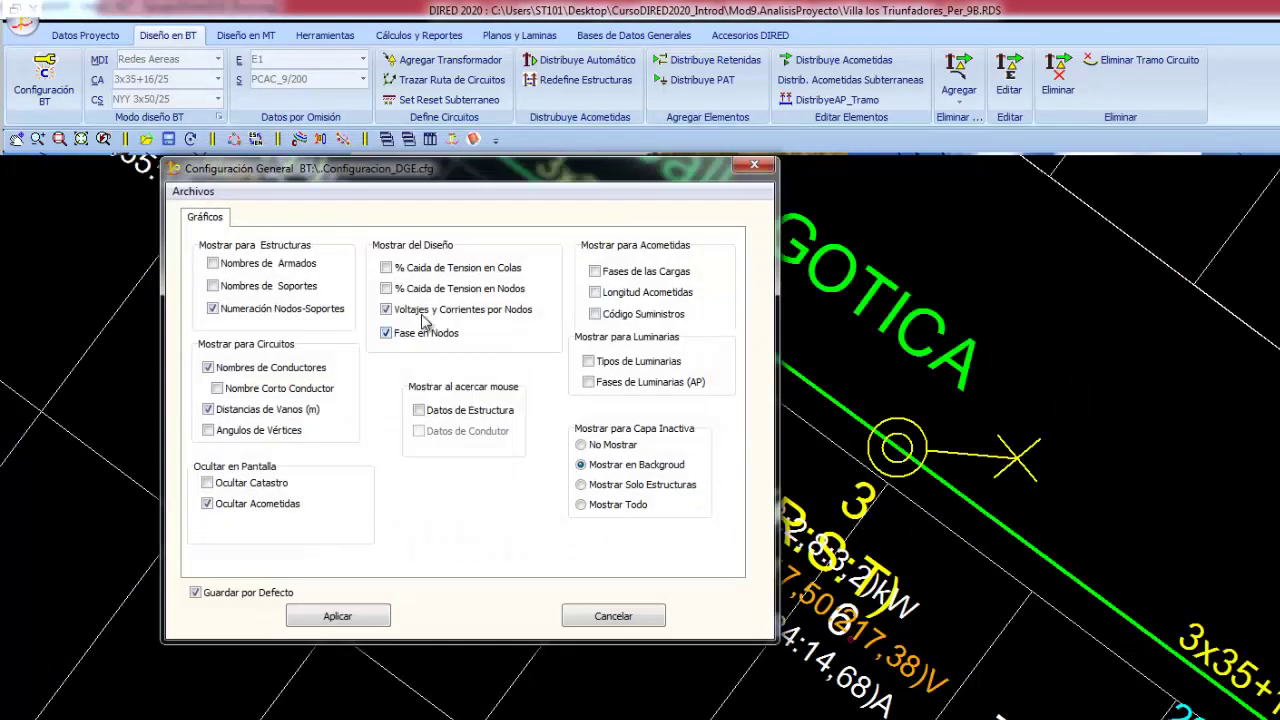
{"action": "left_click", "coordinate": [362, 620]}
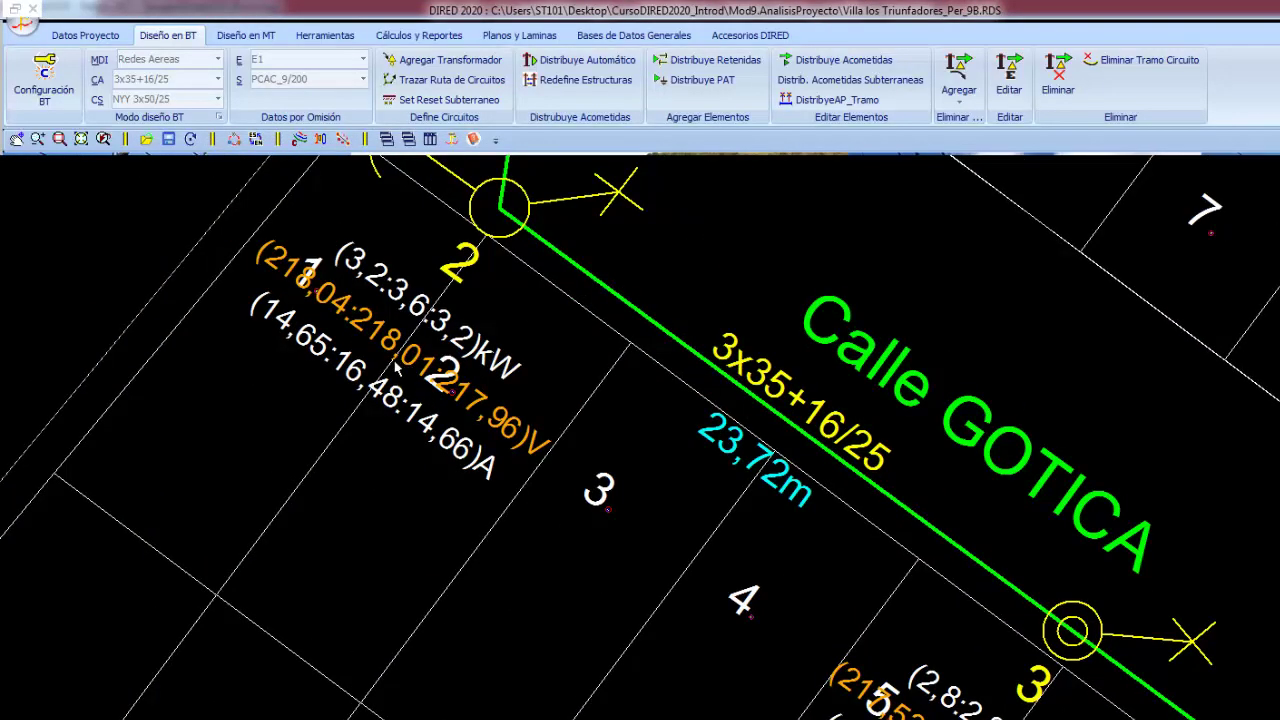
{"action": "middle_click_drag", "start_coordinate": [412, 378], "coordinate": [488, 412]}
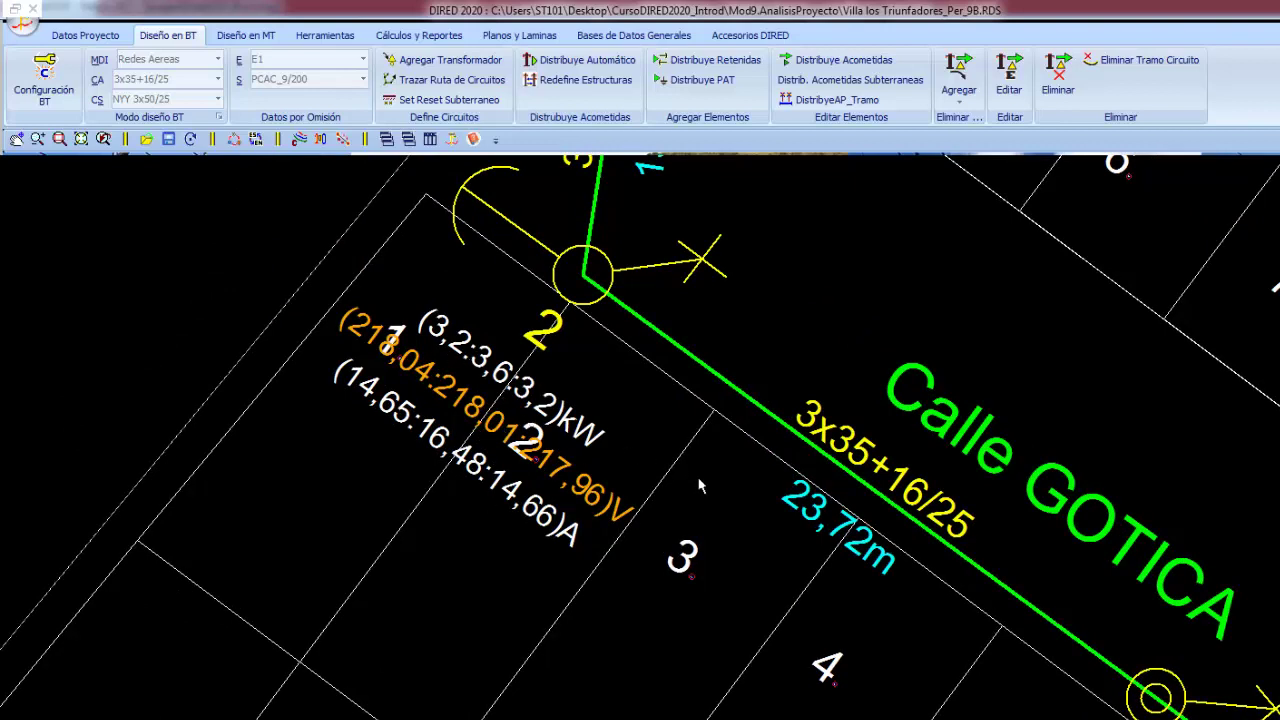
{"action": "middle_click_drag", "start_coordinate": [700, 486], "coordinate": [593, 356]}
{"action": "middle_click_drag", "start_coordinate": [862, 538], "coordinate": [589, 370]}
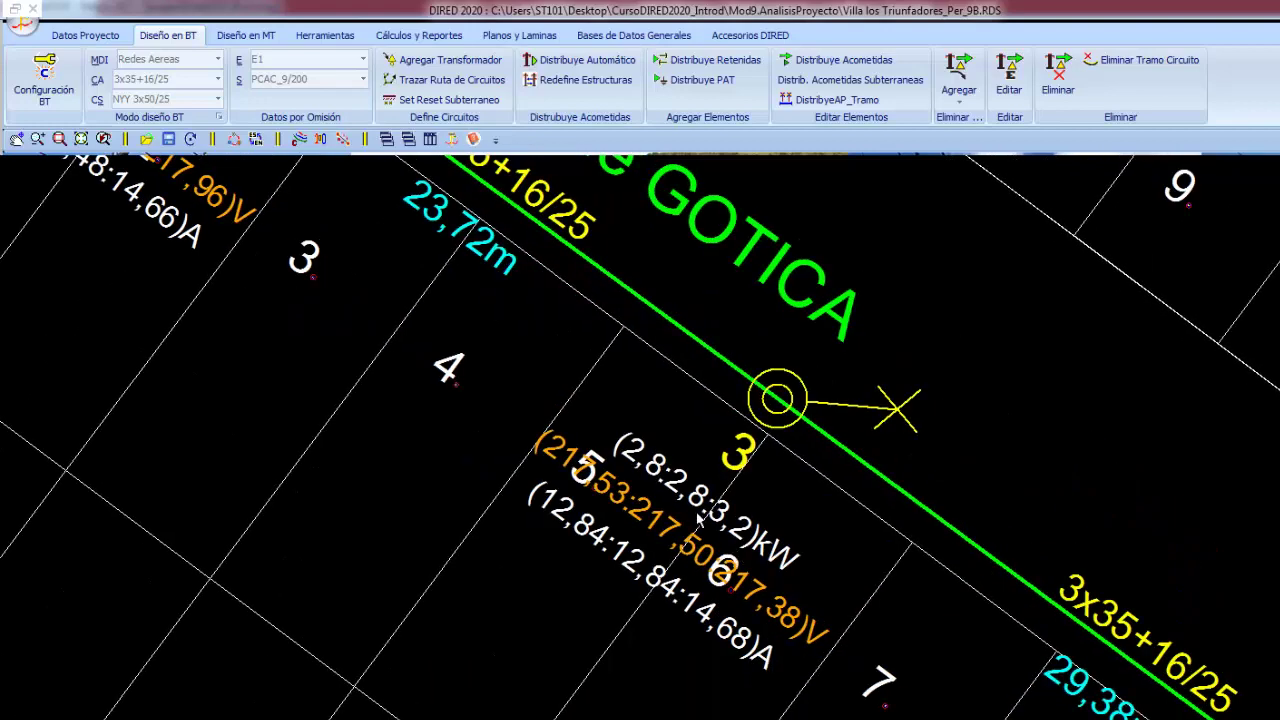
{"action": "middle_click_drag", "start_coordinate": [699, 518], "coordinate": [540, 386]}
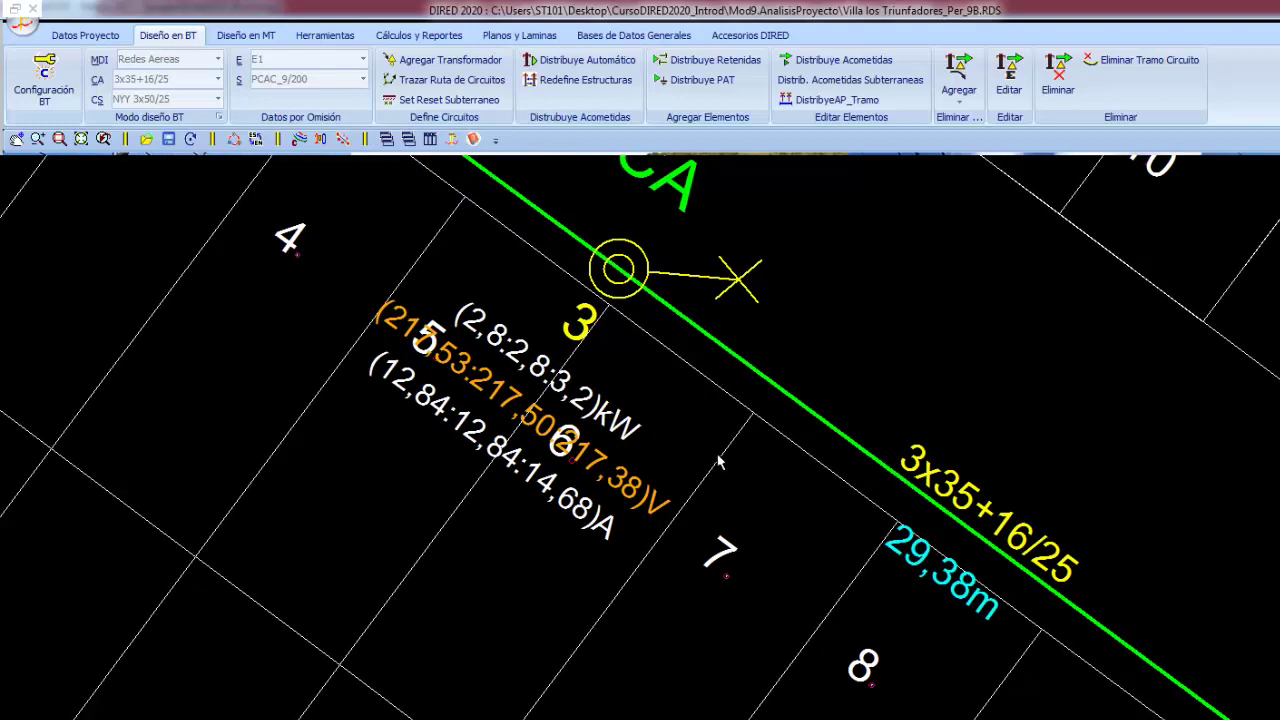
{"action": "middle_click_drag", "start_coordinate": [719, 461], "coordinate": [485, 274]}
{"action": "middle_click_drag", "start_coordinate": [849, 549], "coordinate": [554, 376]}
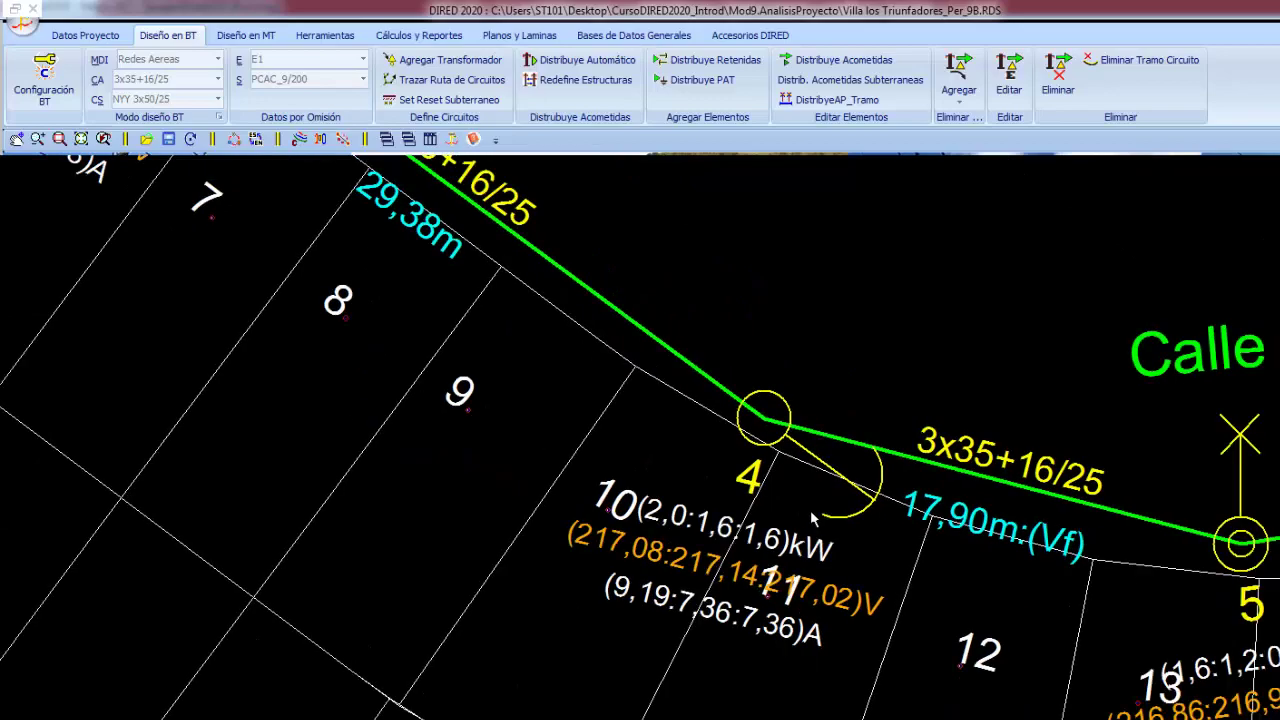
{"action": "scroll", "coordinate": [812, 518], "scroll_direction": "down", "scroll_amount": 1}
{"action": "middle_click_drag", "start_coordinate": [927, 598], "coordinate": [751, 578]}
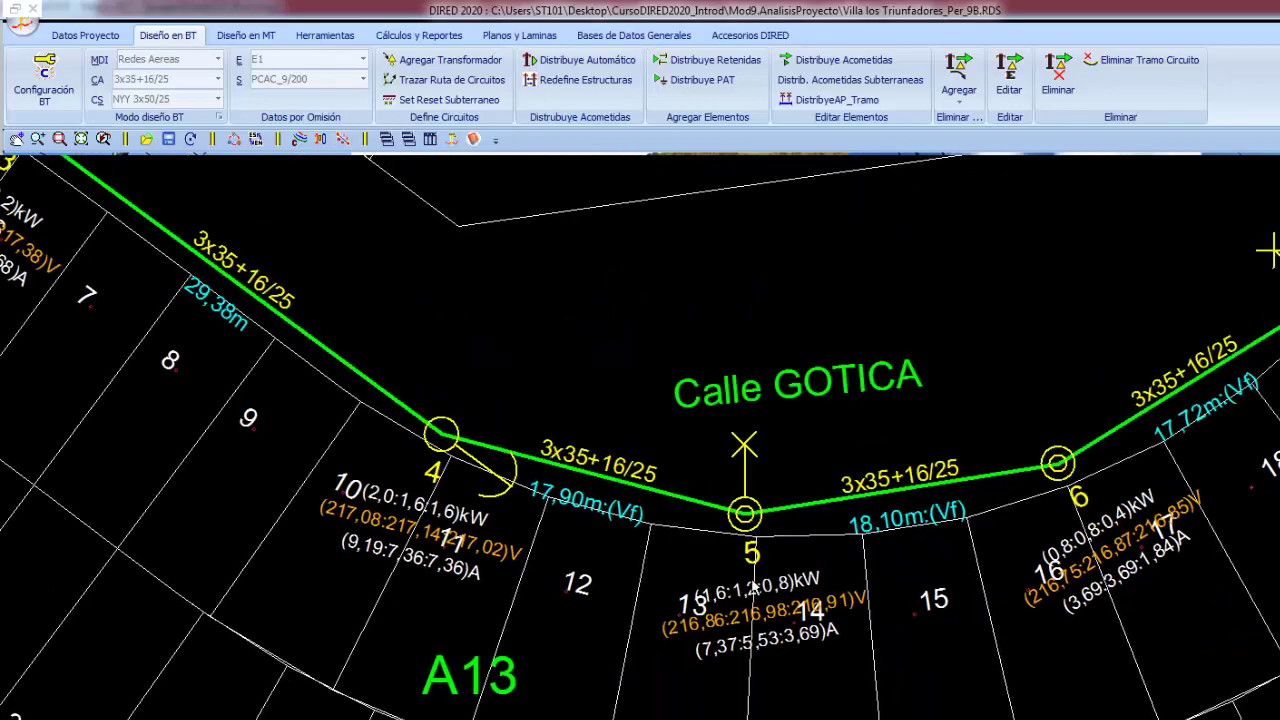
{"action": "scroll", "coordinate": [751, 578], "scroll_direction": "down", "scroll_amount": 2}
{"action": "scroll", "coordinate": [756, 580], "scroll_direction": "down", "scroll_amount": 2}
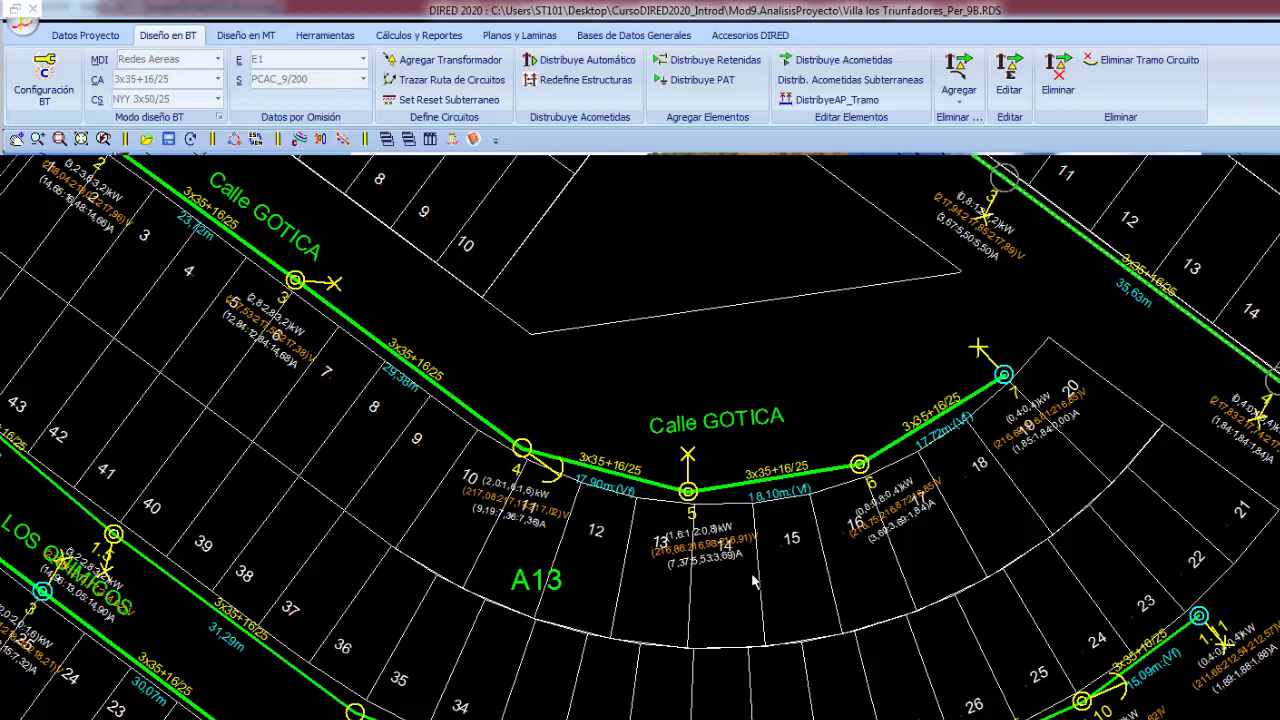
{"action": "scroll", "coordinate": [720, 520], "scroll_direction": "down", "scroll_amount": 3}
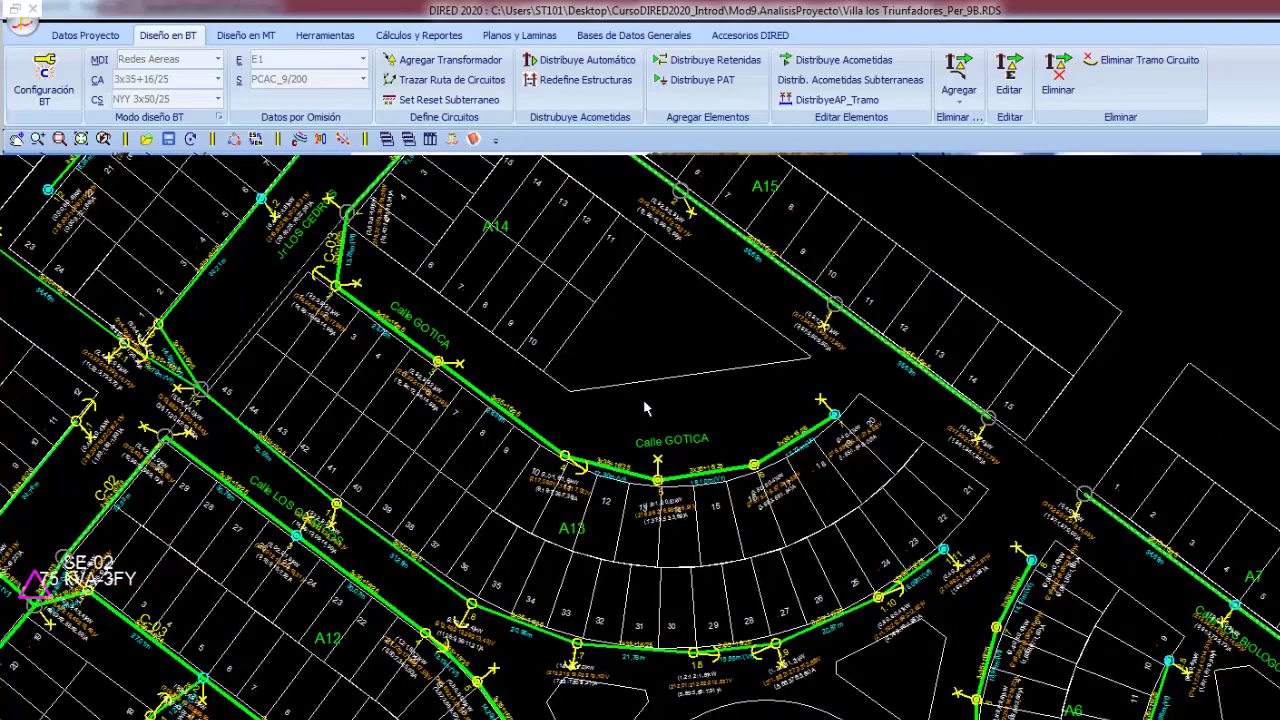
{"action": "middle_click_drag", "start_coordinate": [643, 401], "coordinate": [669, 459]}
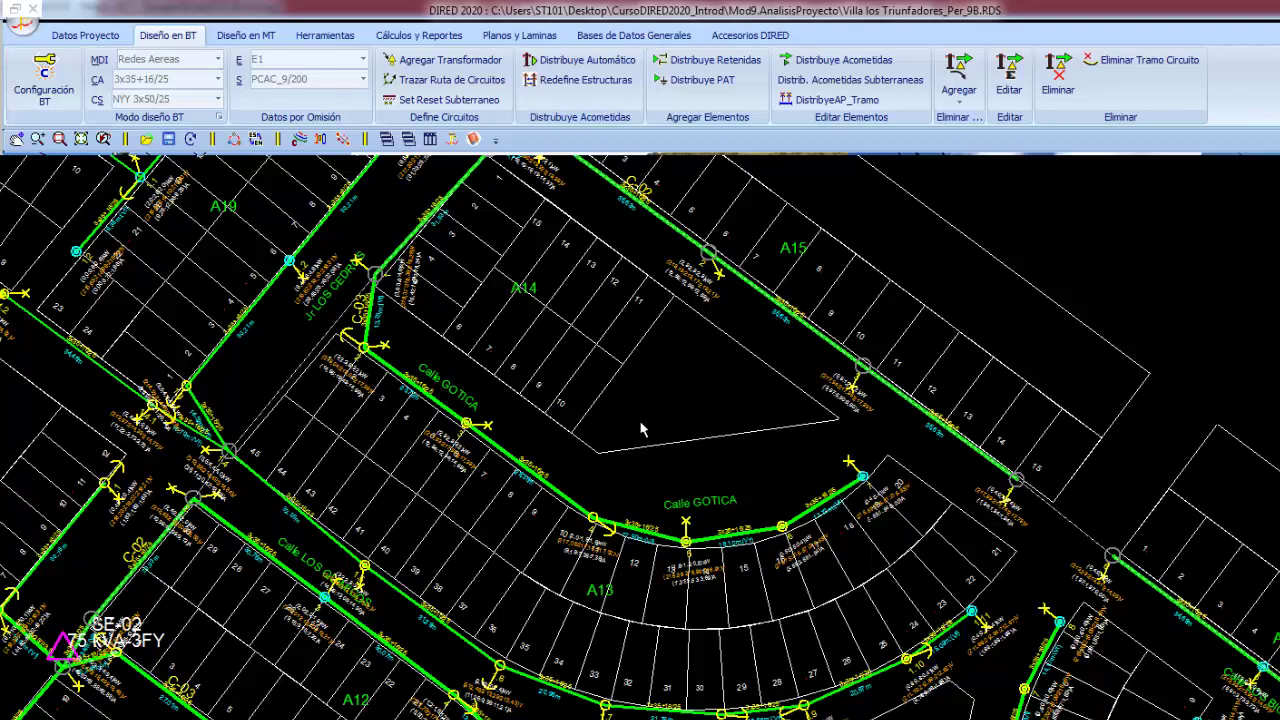
{"action": "scroll", "coordinate": [641, 428], "scroll_direction": "up", "scroll_amount": 2}
{"action": "scroll", "coordinate": [642, 420], "scroll_direction": "down", "scroll_amount": 1}
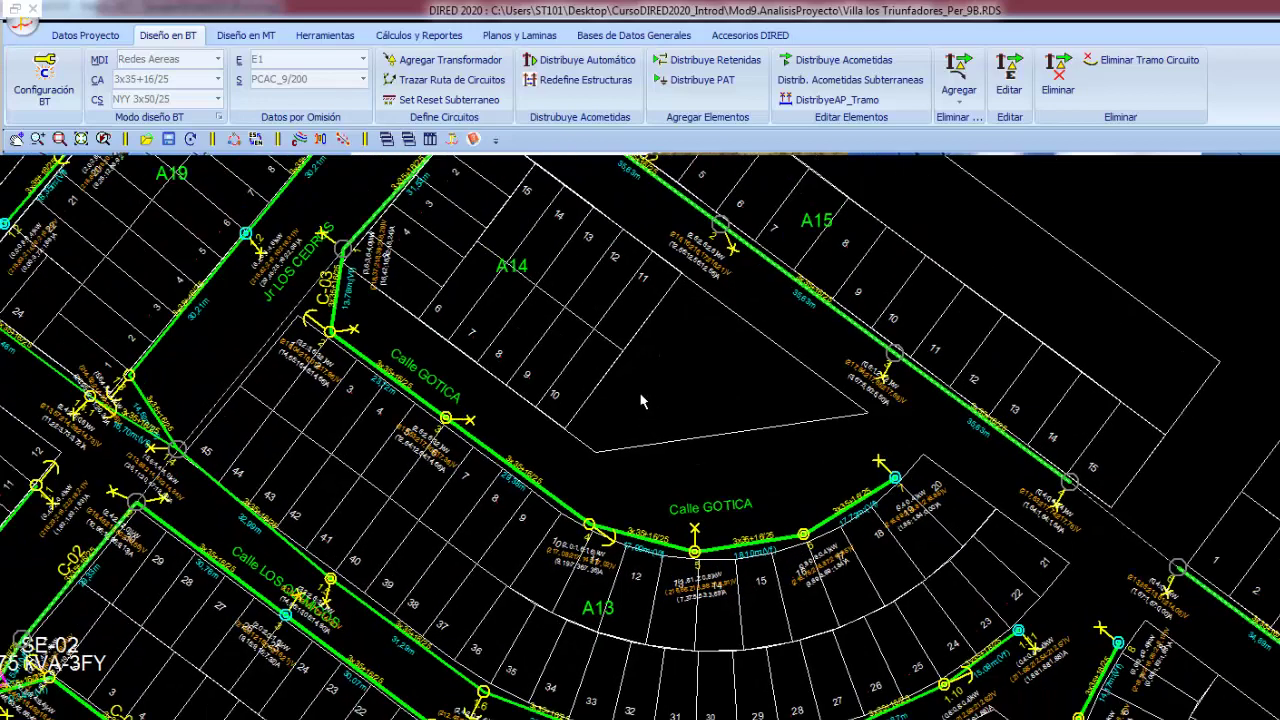
{"action": "middle_click_drag", "start_coordinate": [513, 374], "coordinate": [603, 457]}
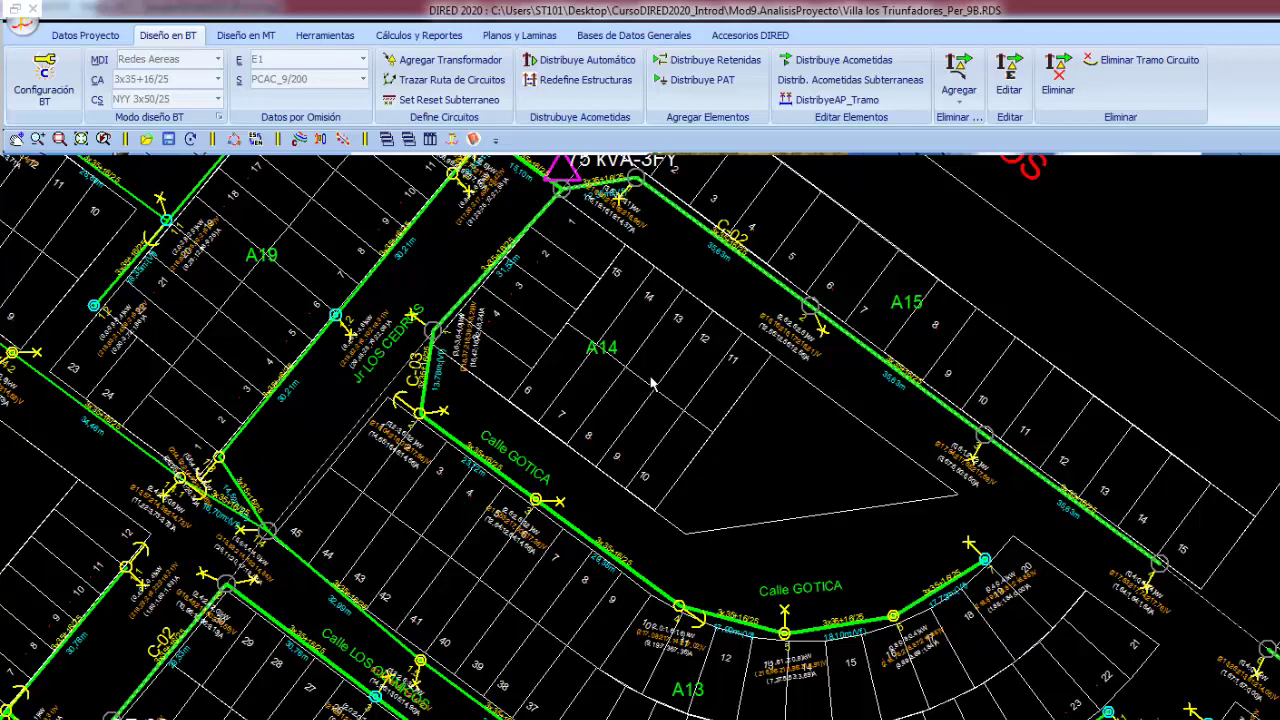
{"action": "scroll", "coordinate": [610, 375], "scroll_direction": "down", "scroll_amount": 1}
{"action": "scroll", "coordinate": [620, 385], "scroll_direction": "down", "scroll_amount": 1}
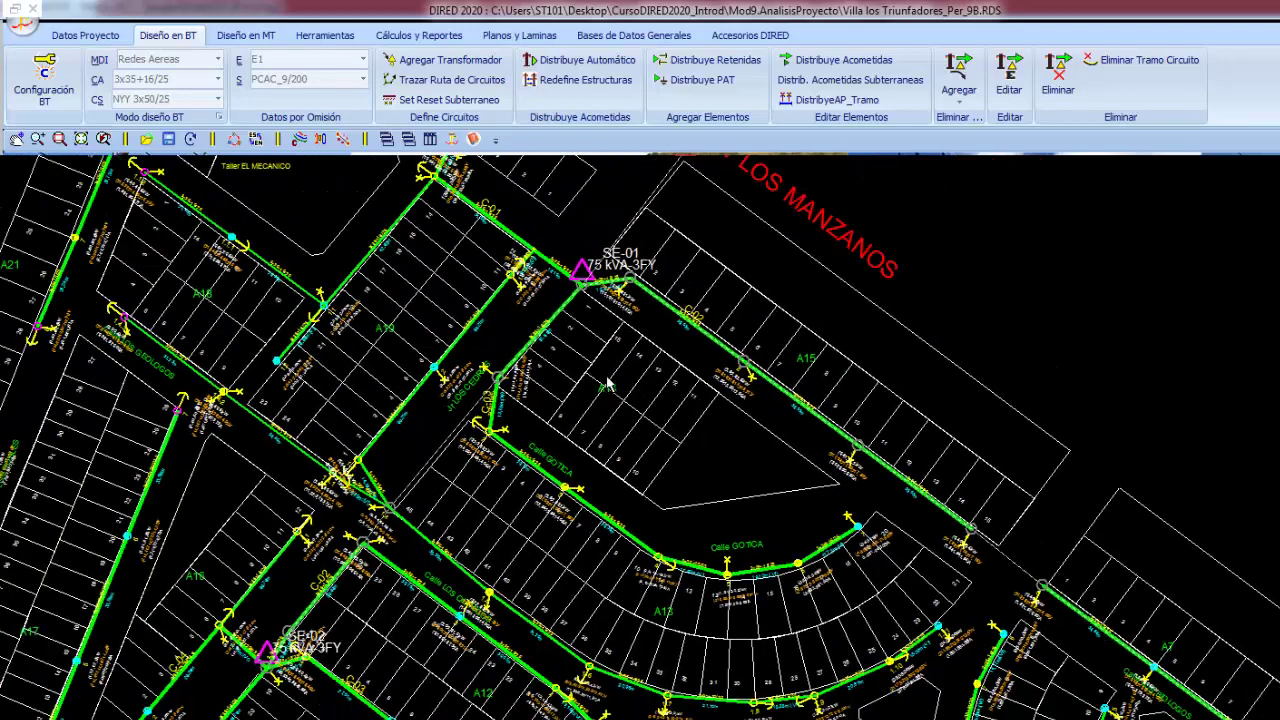
{"action": "scroll", "coordinate": [630, 393], "scroll_direction": "down", "scroll_amount": 1}
{"action": "middle_click_drag", "start_coordinate": [632, 395], "coordinate": [641, 376]}
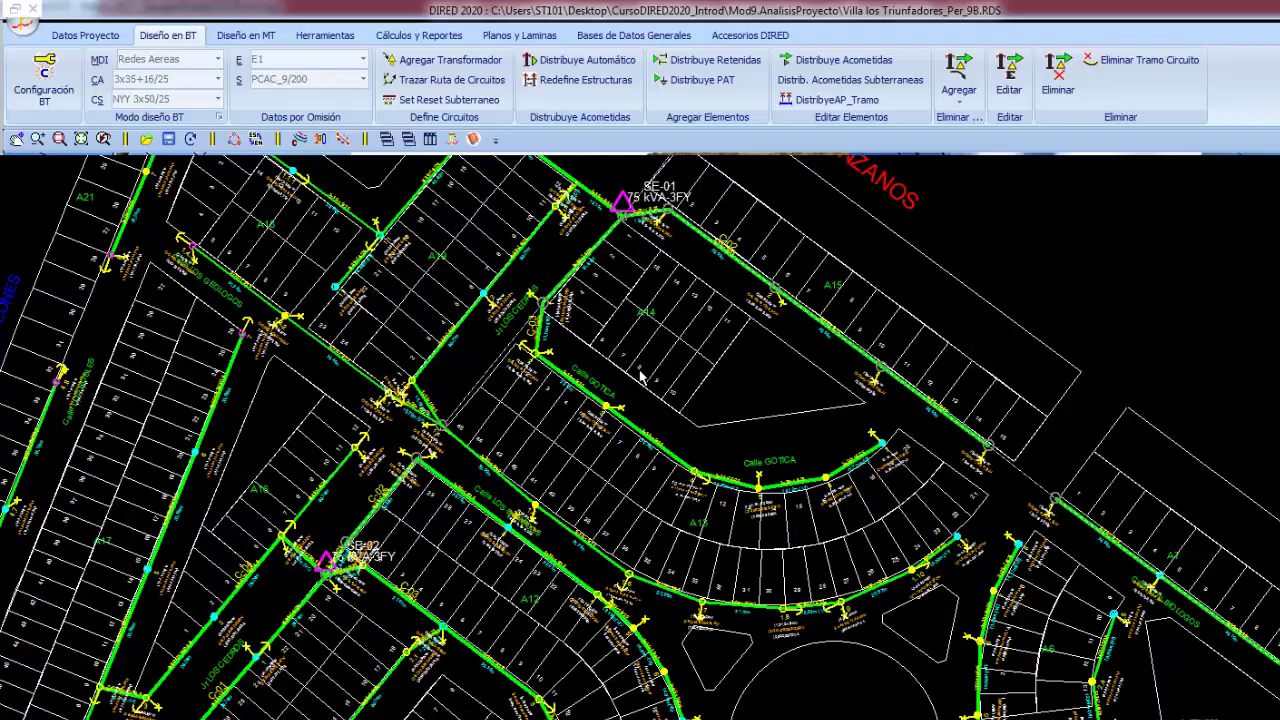